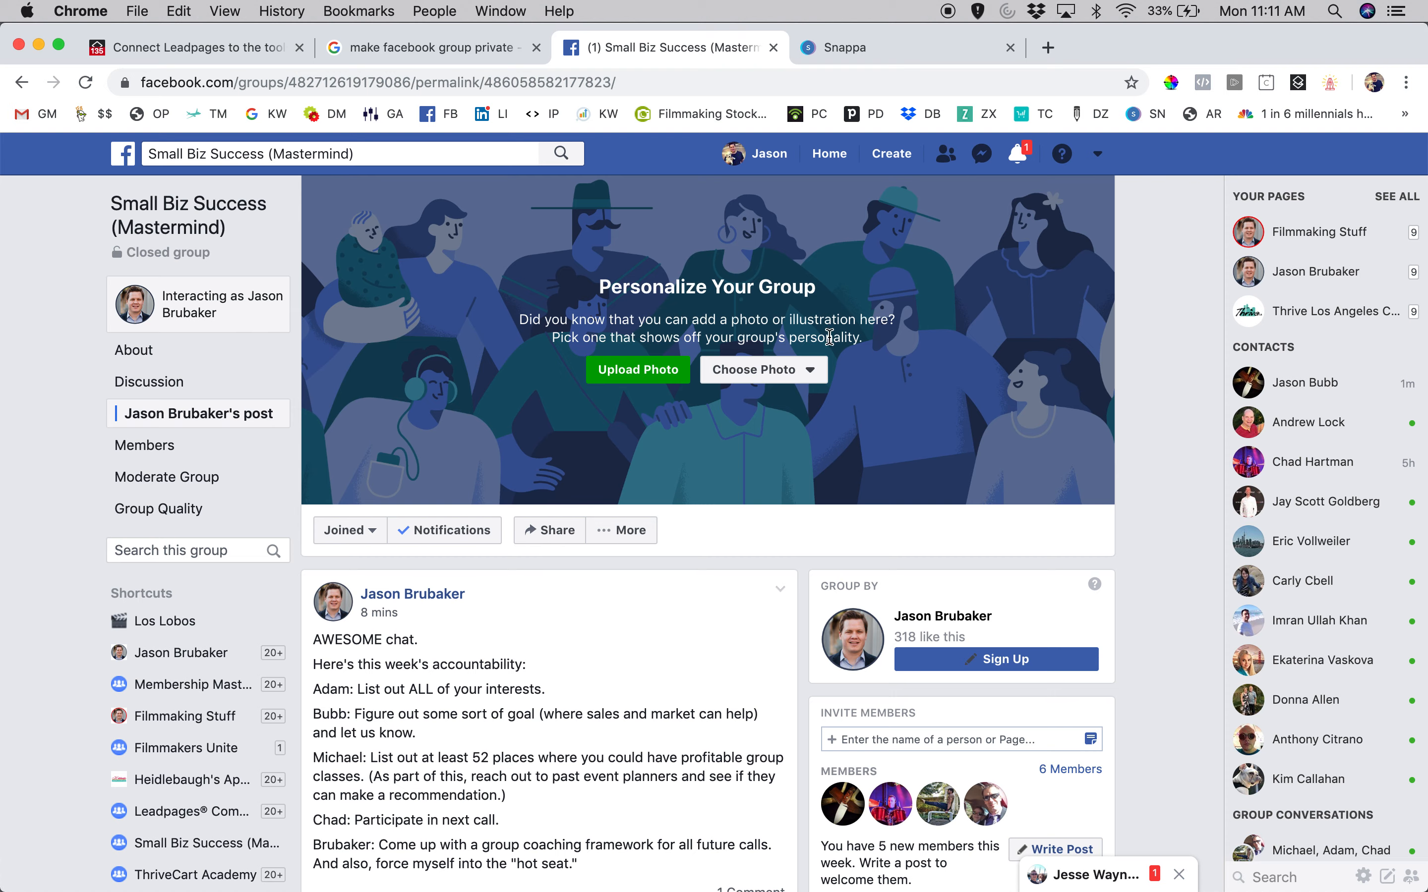
- Switch to the Snappa site and highlight its web address, snappa.com/app
click(897, 52)
scroll(823, 634, down, 5)
scroll(823, 638, down, 10)
scroll(822, 638, up, 11)
double_click(183, 79)
triple_click(182, 80)
scroll(316, 436, up, 3)
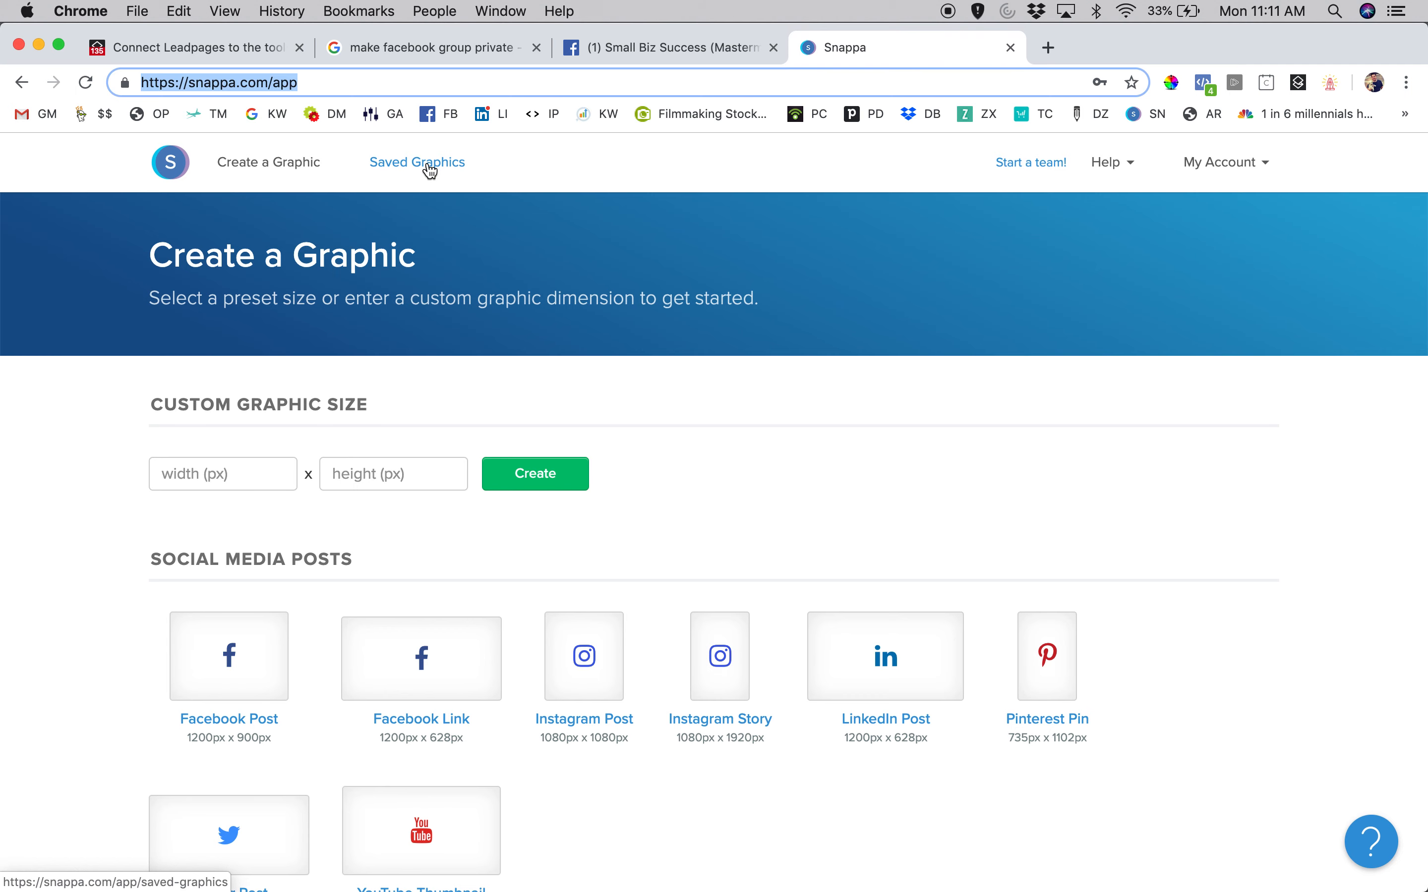
- Look through the preset graphic sizes for social media posts, blogging and infographics, headers, and social and display ads
scroll(428, 414, down, 9)
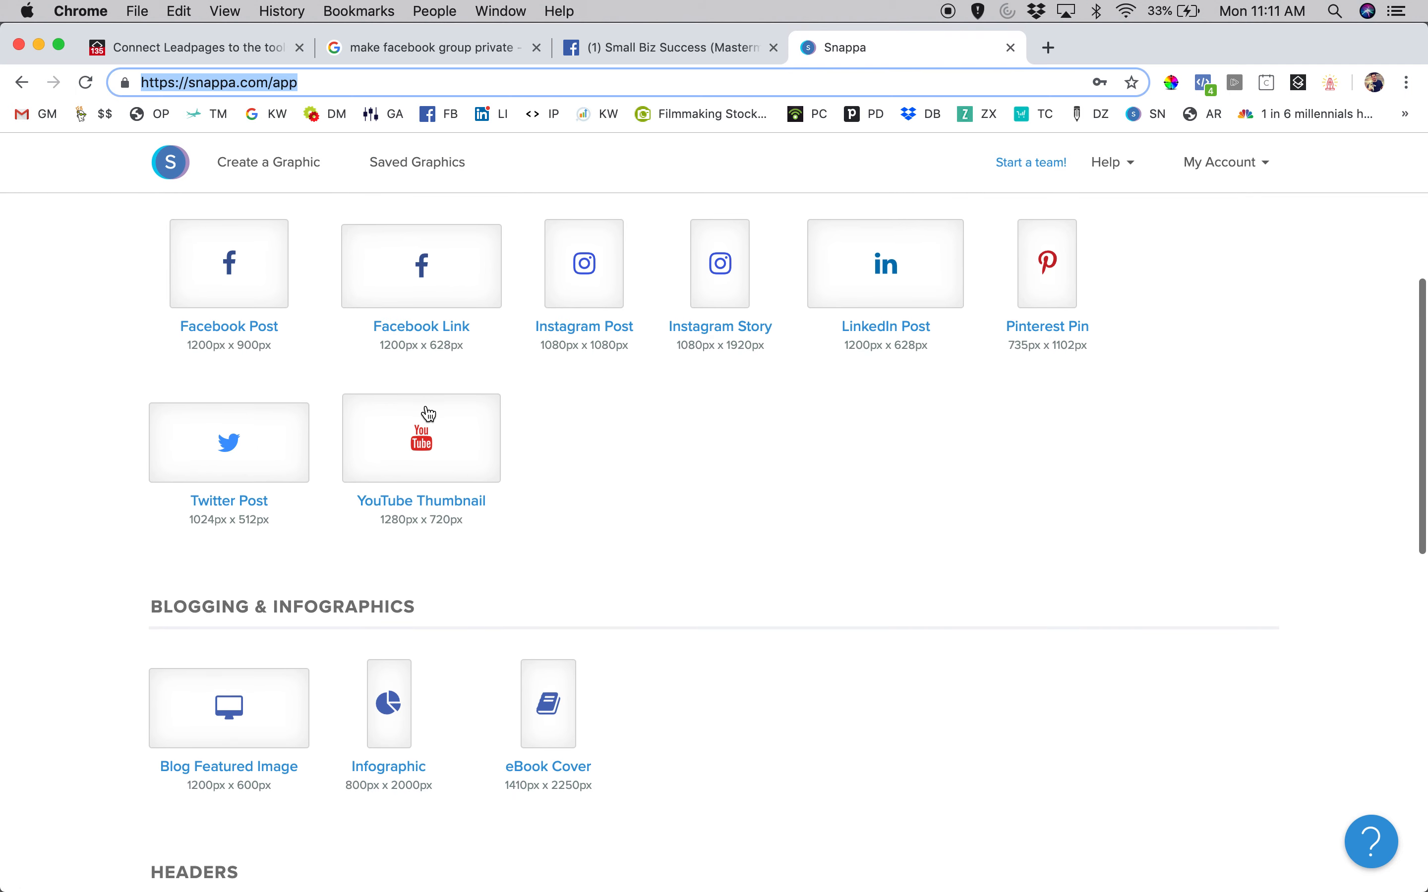
scroll(428, 415, down, 6)
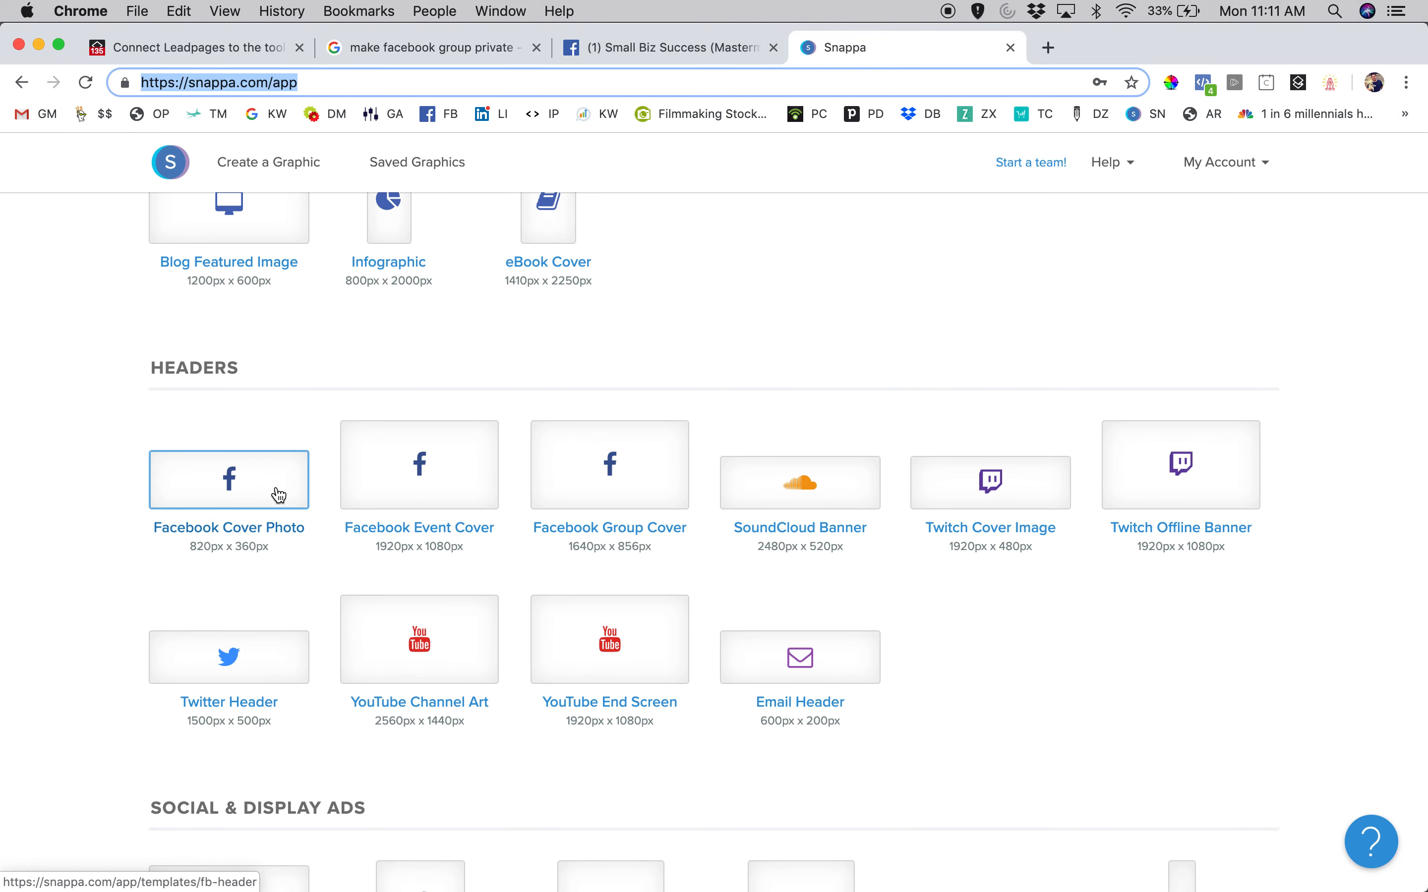
scroll(1186, 614, down, 7)
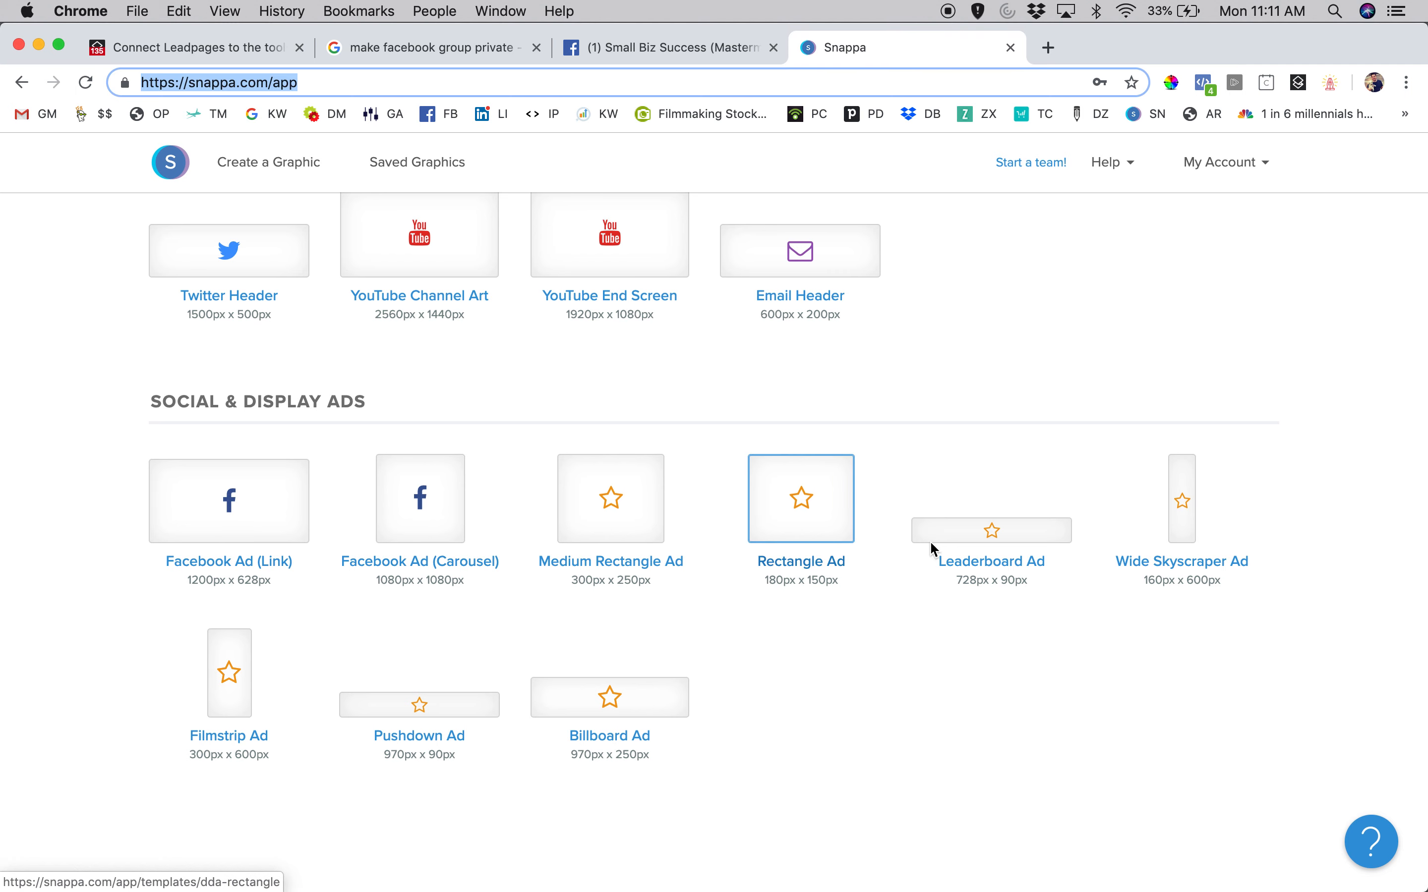
scroll(587, 637, up, 4)
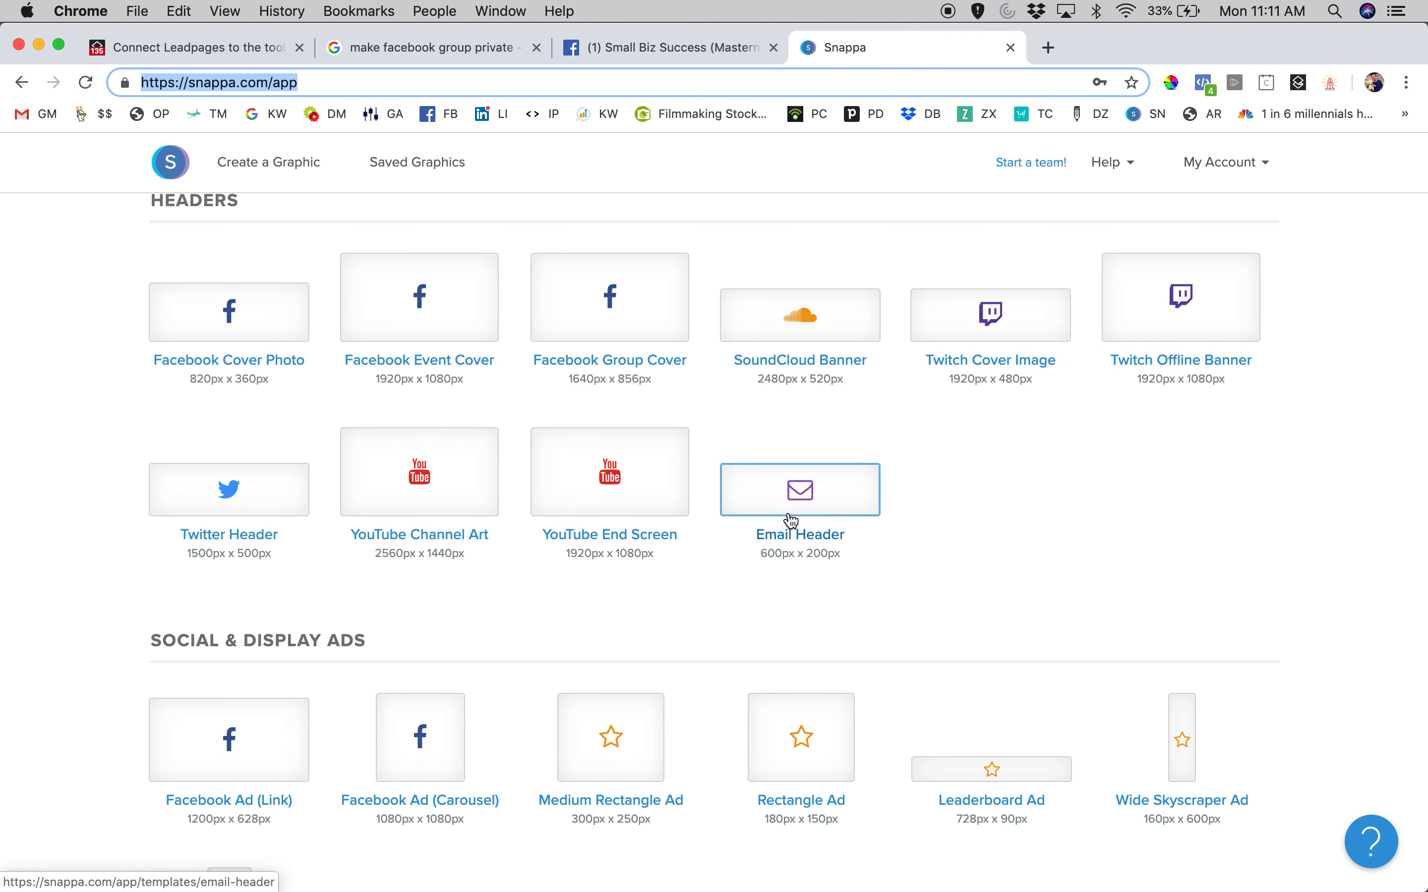
scroll(790, 521, up, 5)
scroll(789, 520, up, 8)
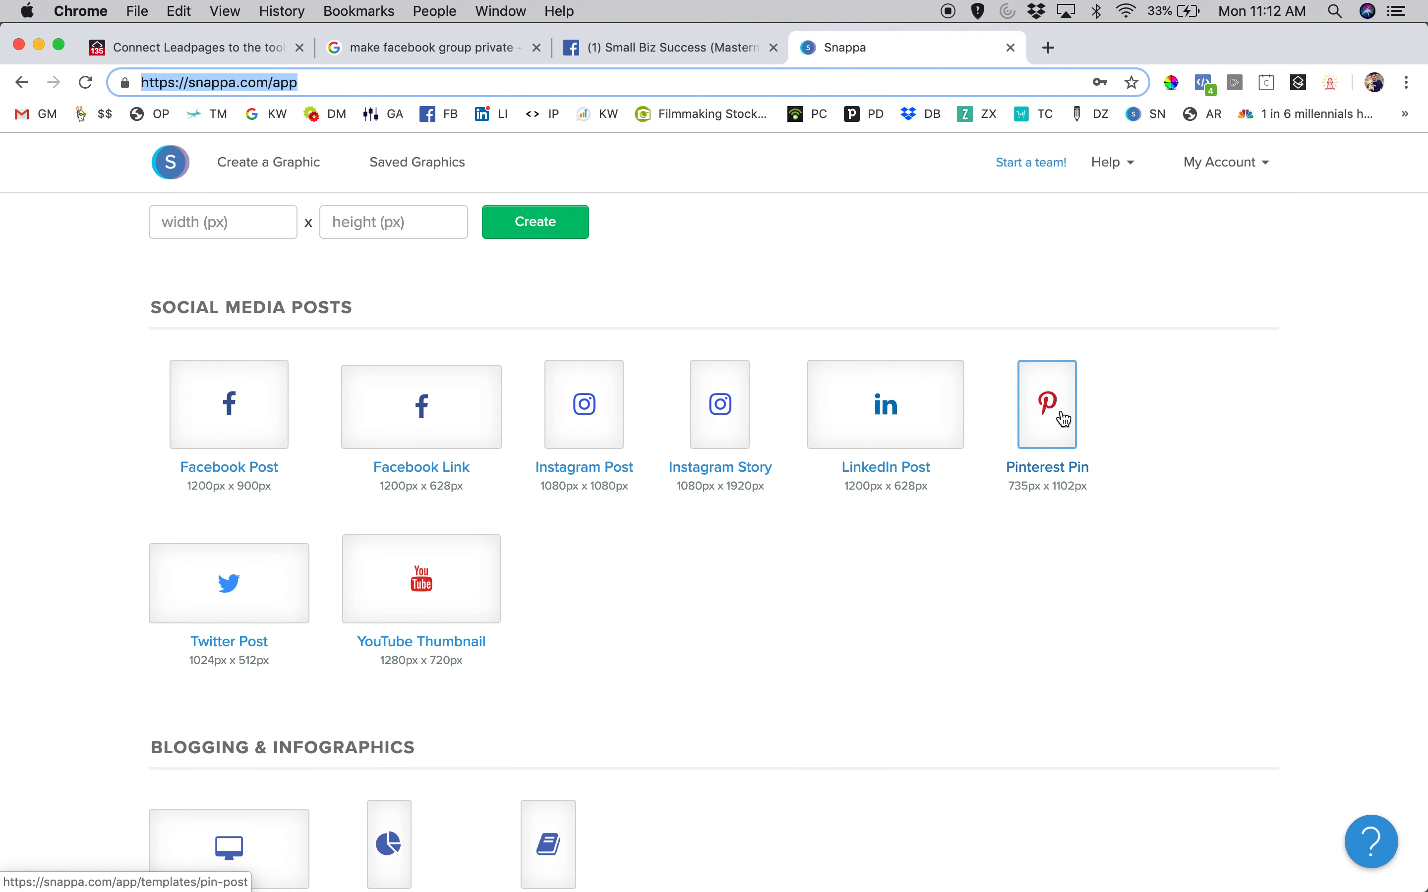
scroll(417, 593, up, 3)
scroll(414, 585, down, 5)
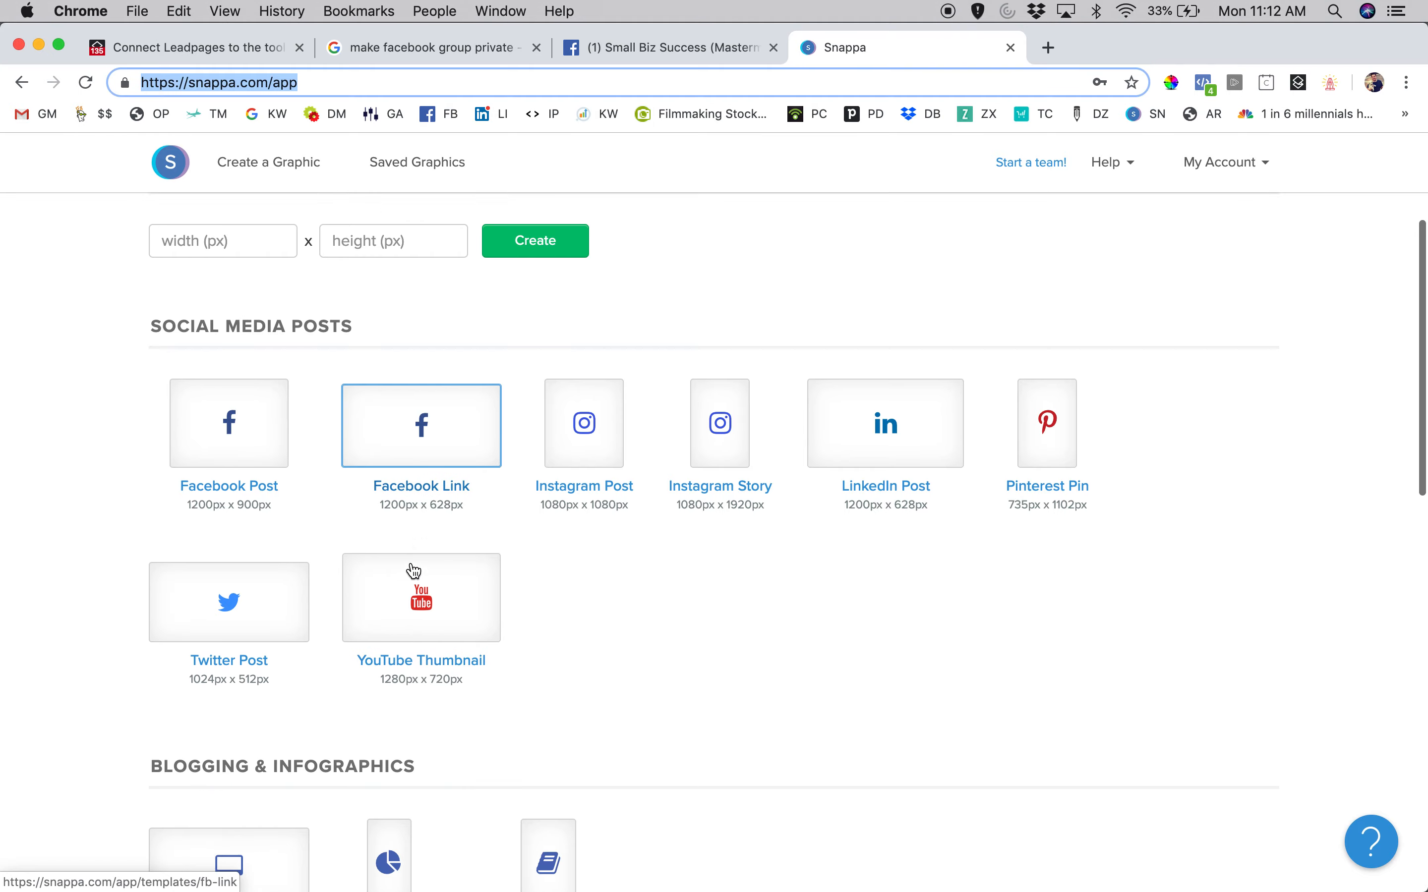
scroll(411, 563, down, 5)
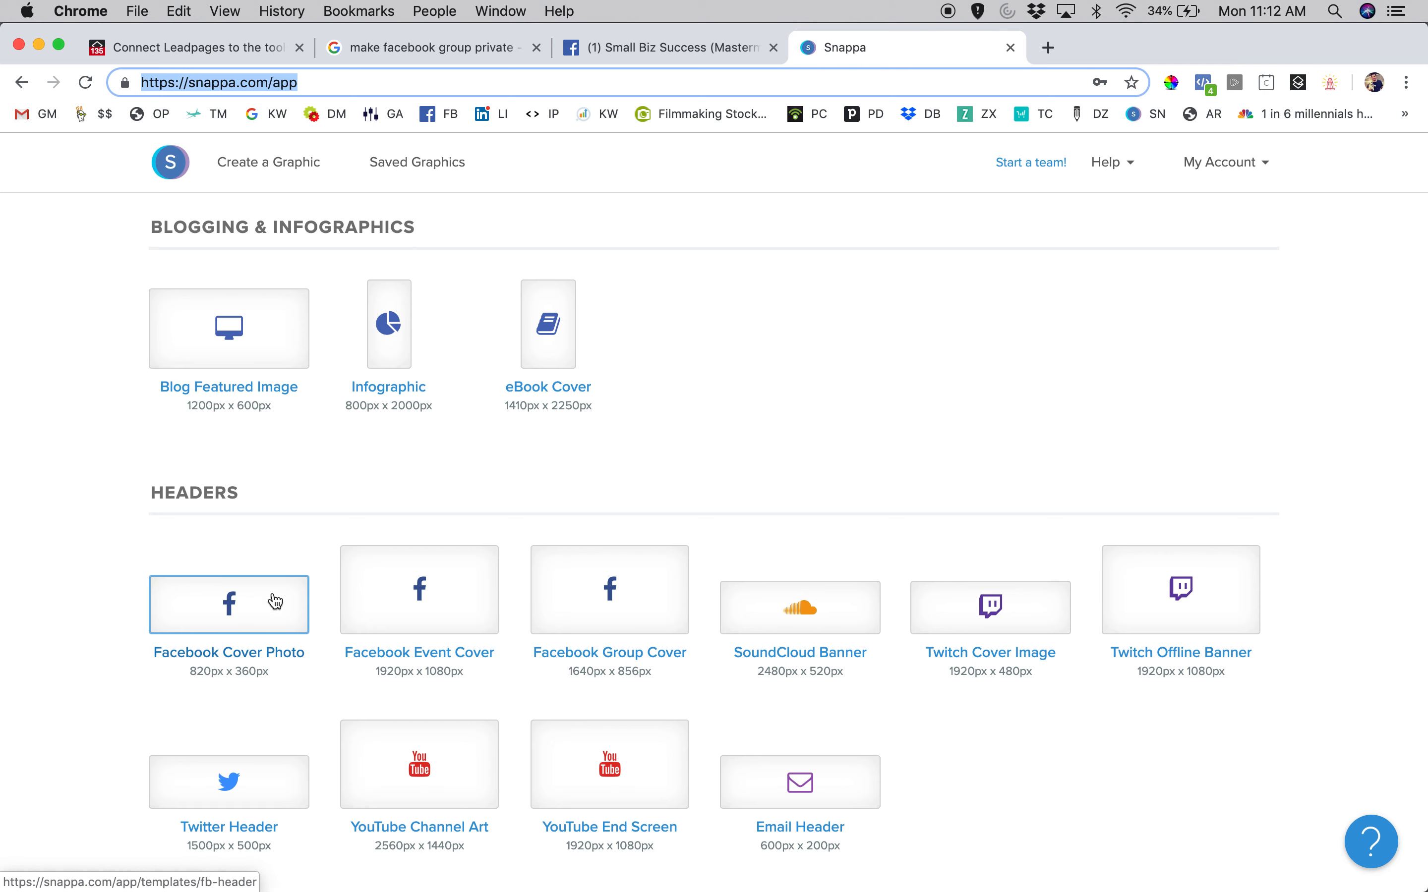
- Create a Facebook Group Cover graphic (1640px x 856px) from the "Social Media Marketing" mastermind group template
click(659, 600)
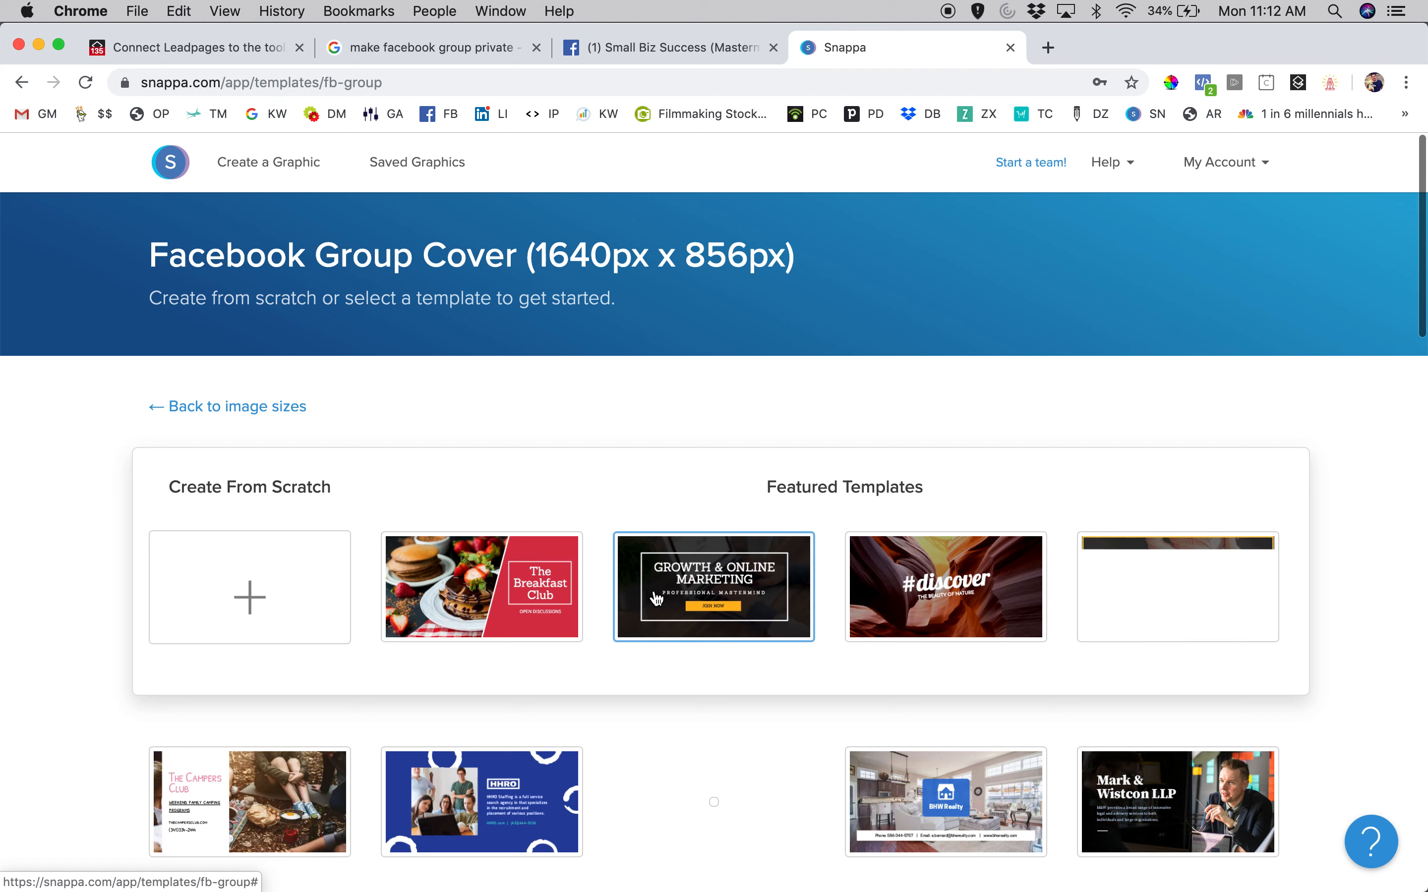
scroll(1275, 516, down, 5)
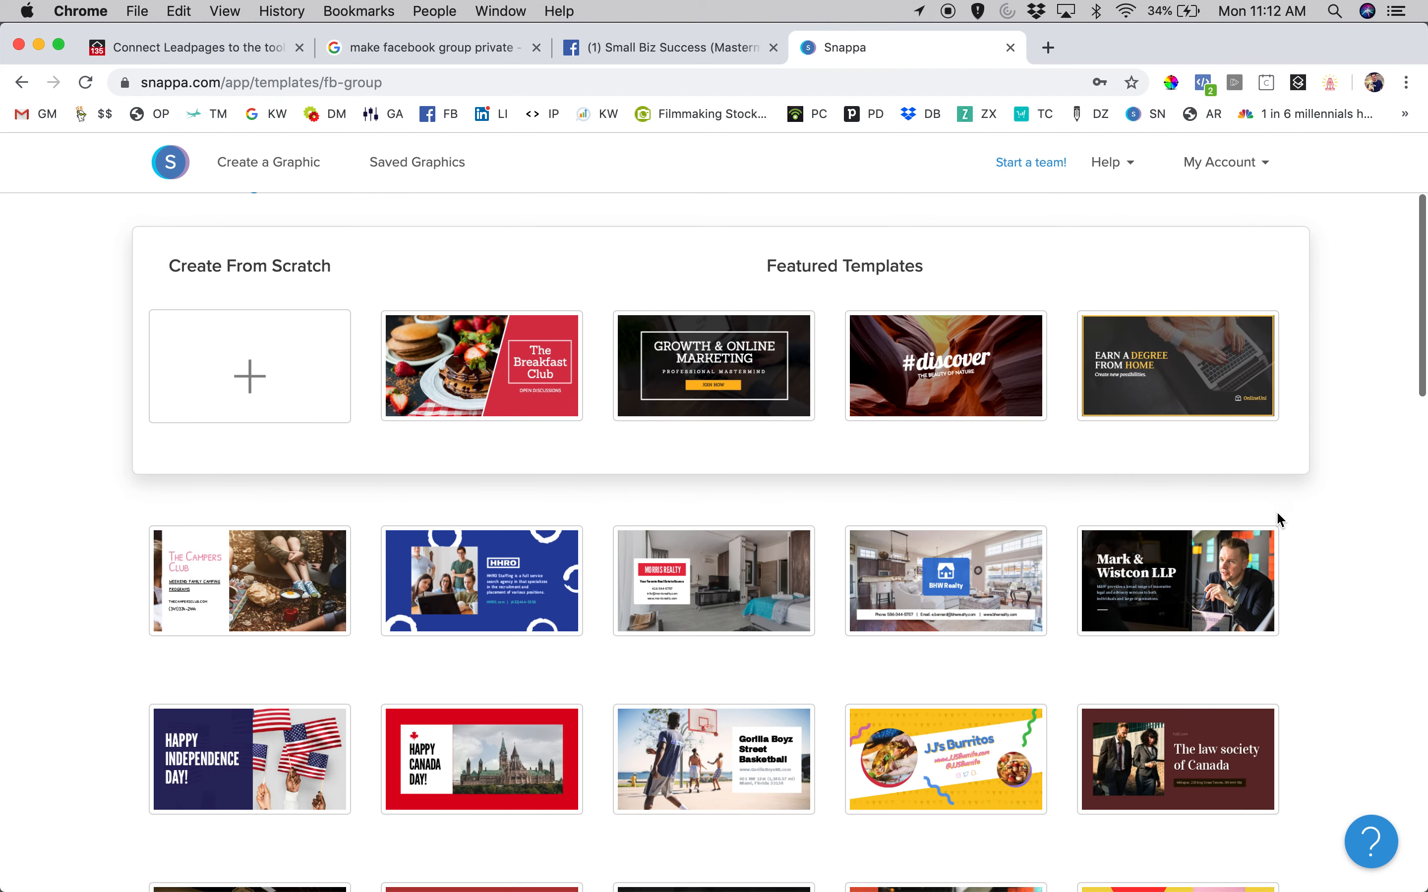
scroll(1278, 521, up, 2)
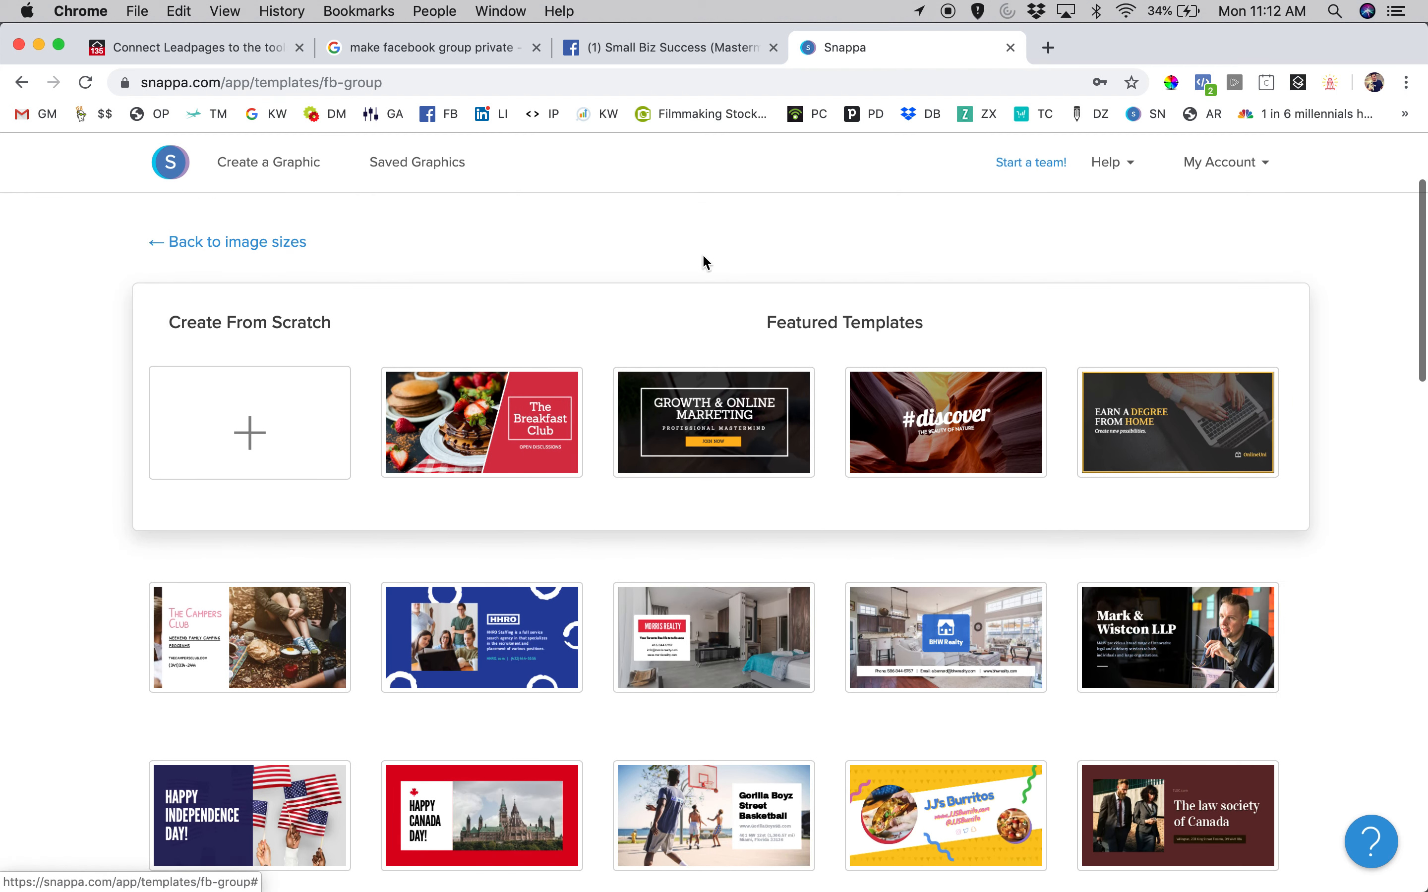
triple_click(903, 325)
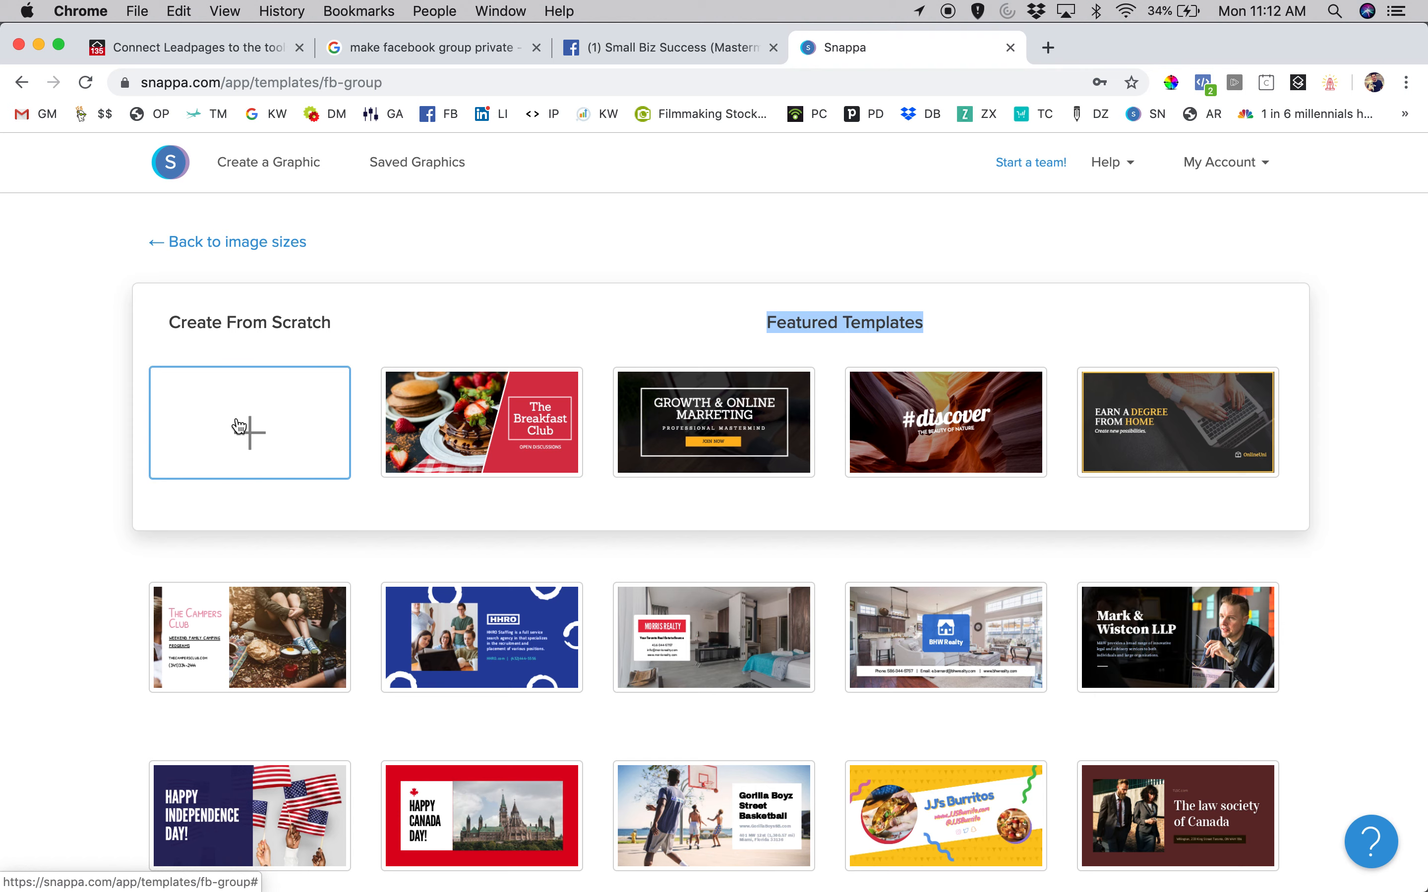
scroll(239, 426, down, 5)
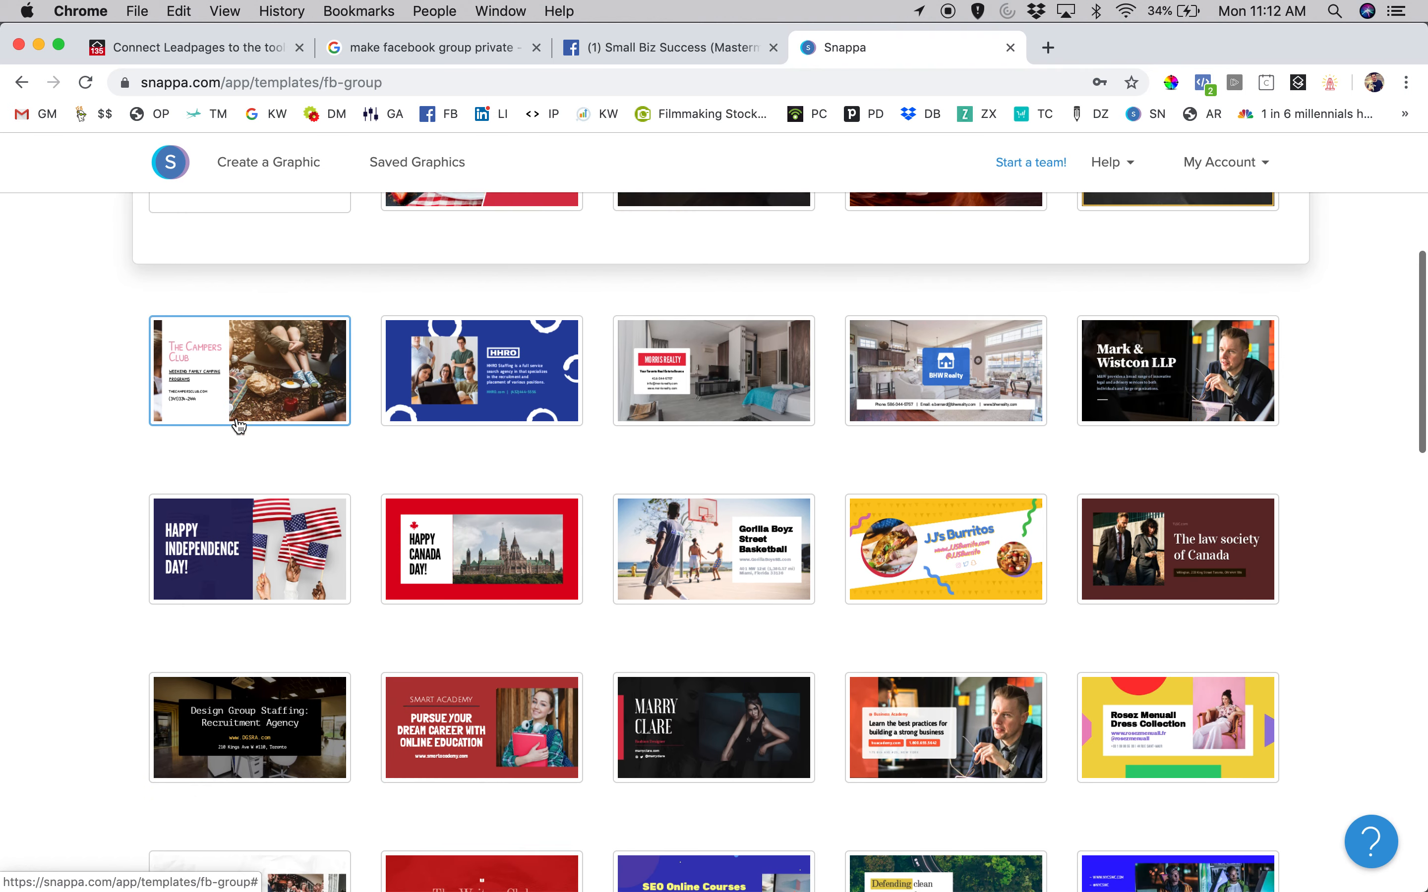
scroll(238, 427, down, 10)
scroll(238, 427, down, 7)
scroll(557, 524, down, 2)
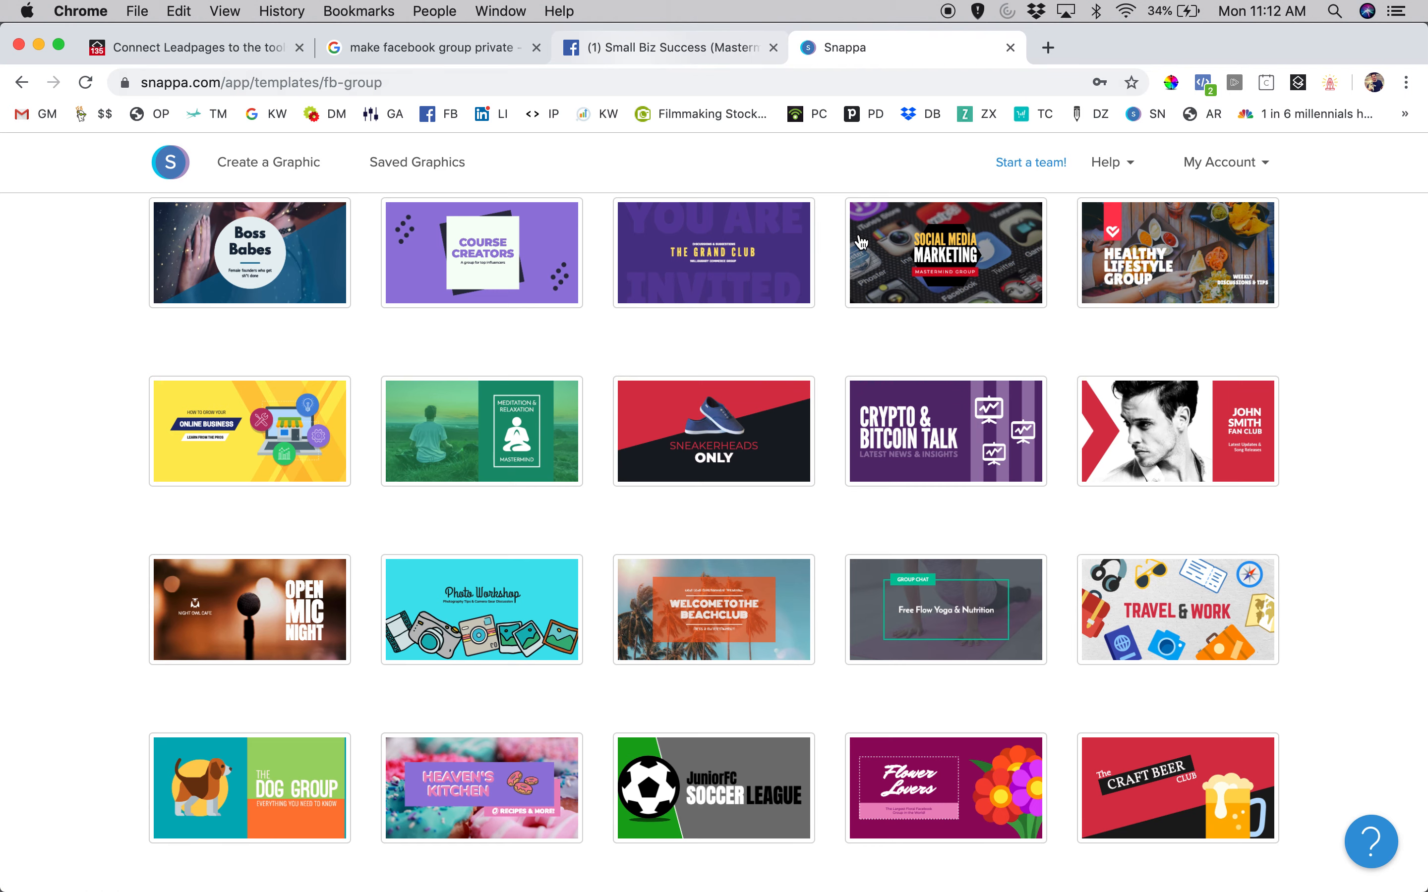
scroll(837, 316, up, 2)
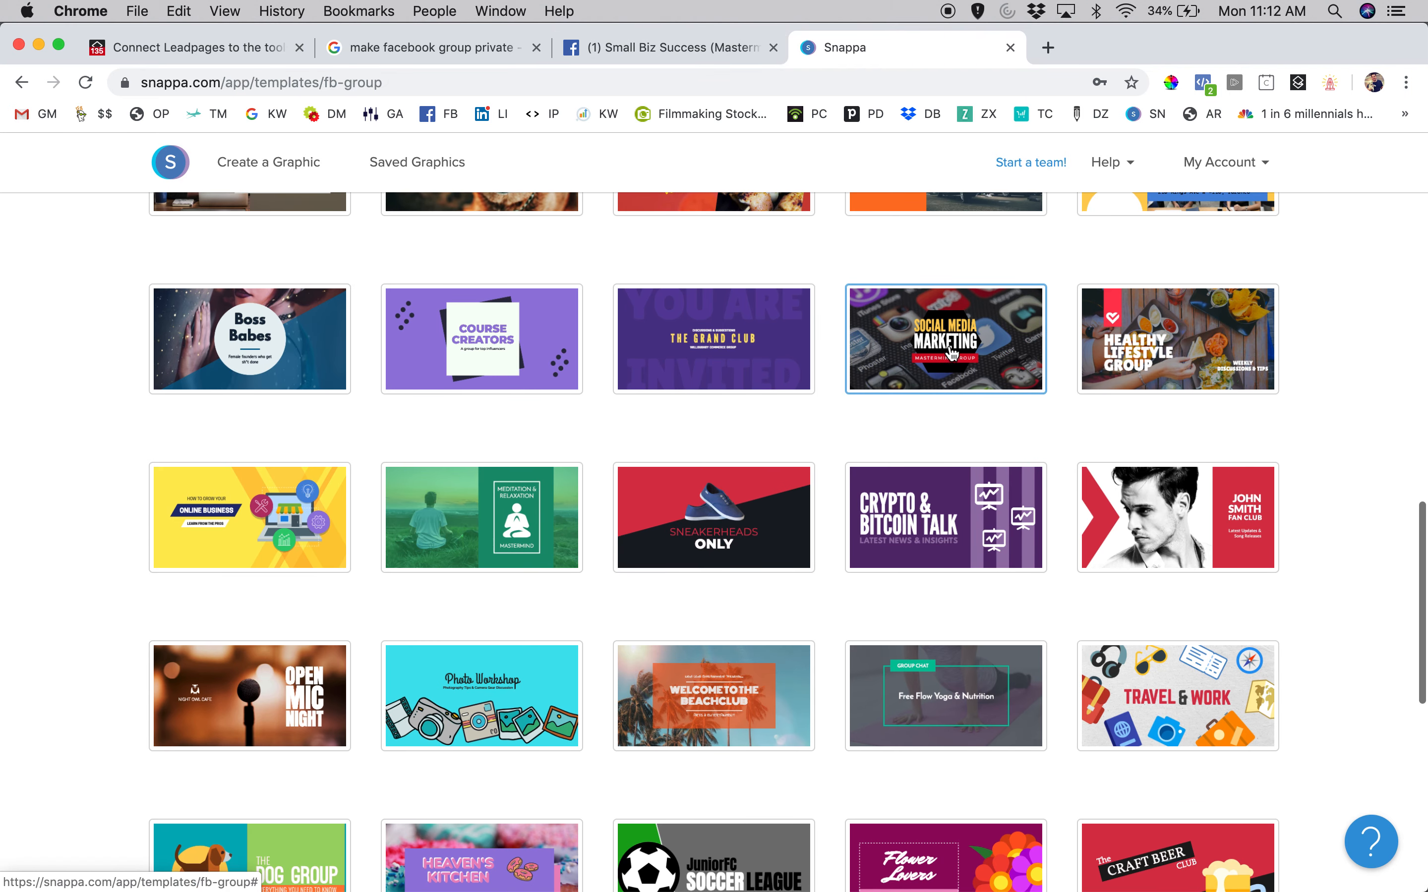
click(952, 352)
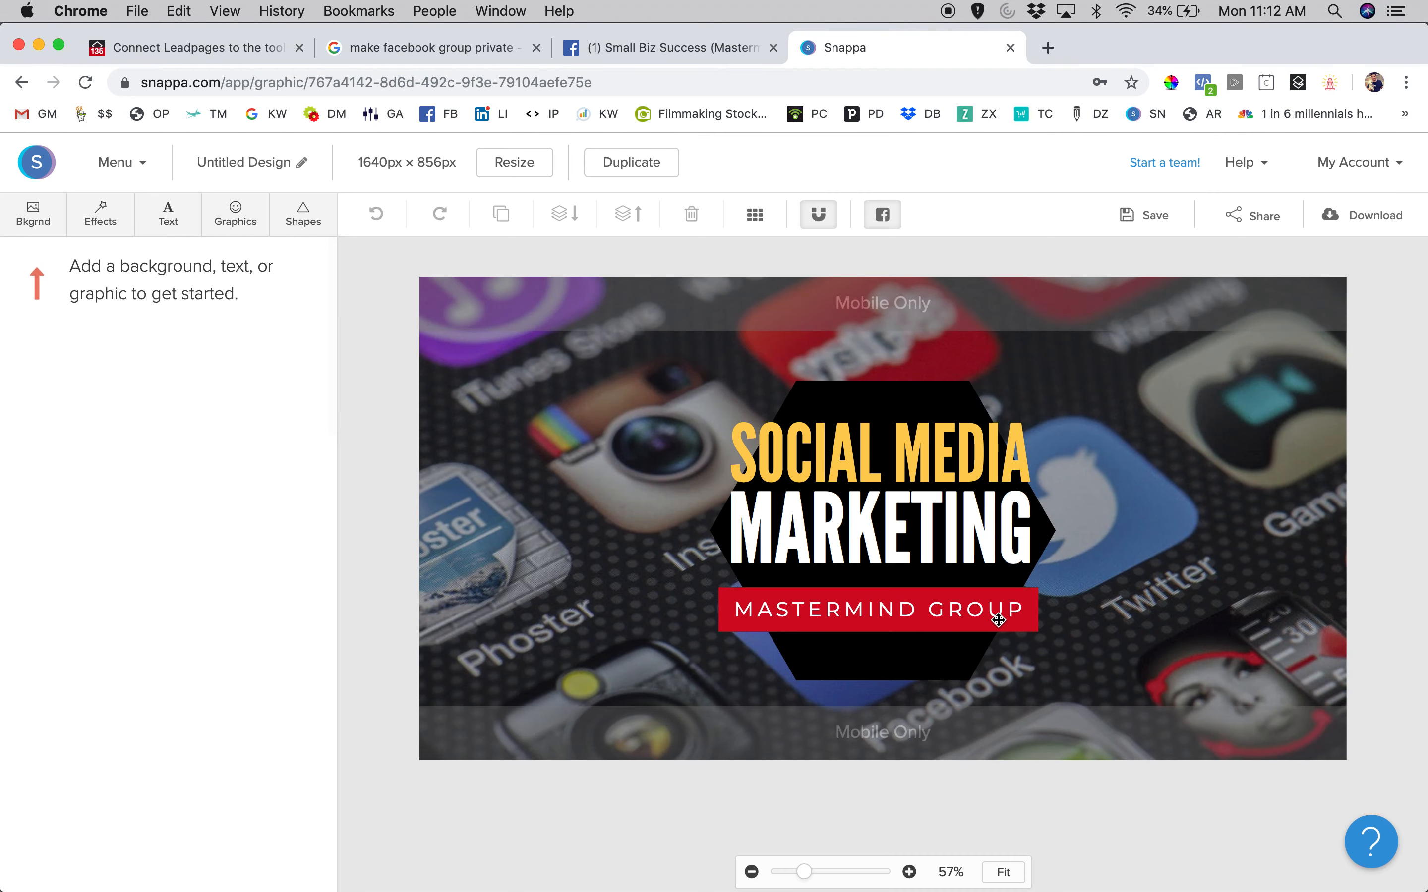
- Replace the yellow "SOCIAL MEDIA" text with "SMALL BIZ"
double_click(842, 453)
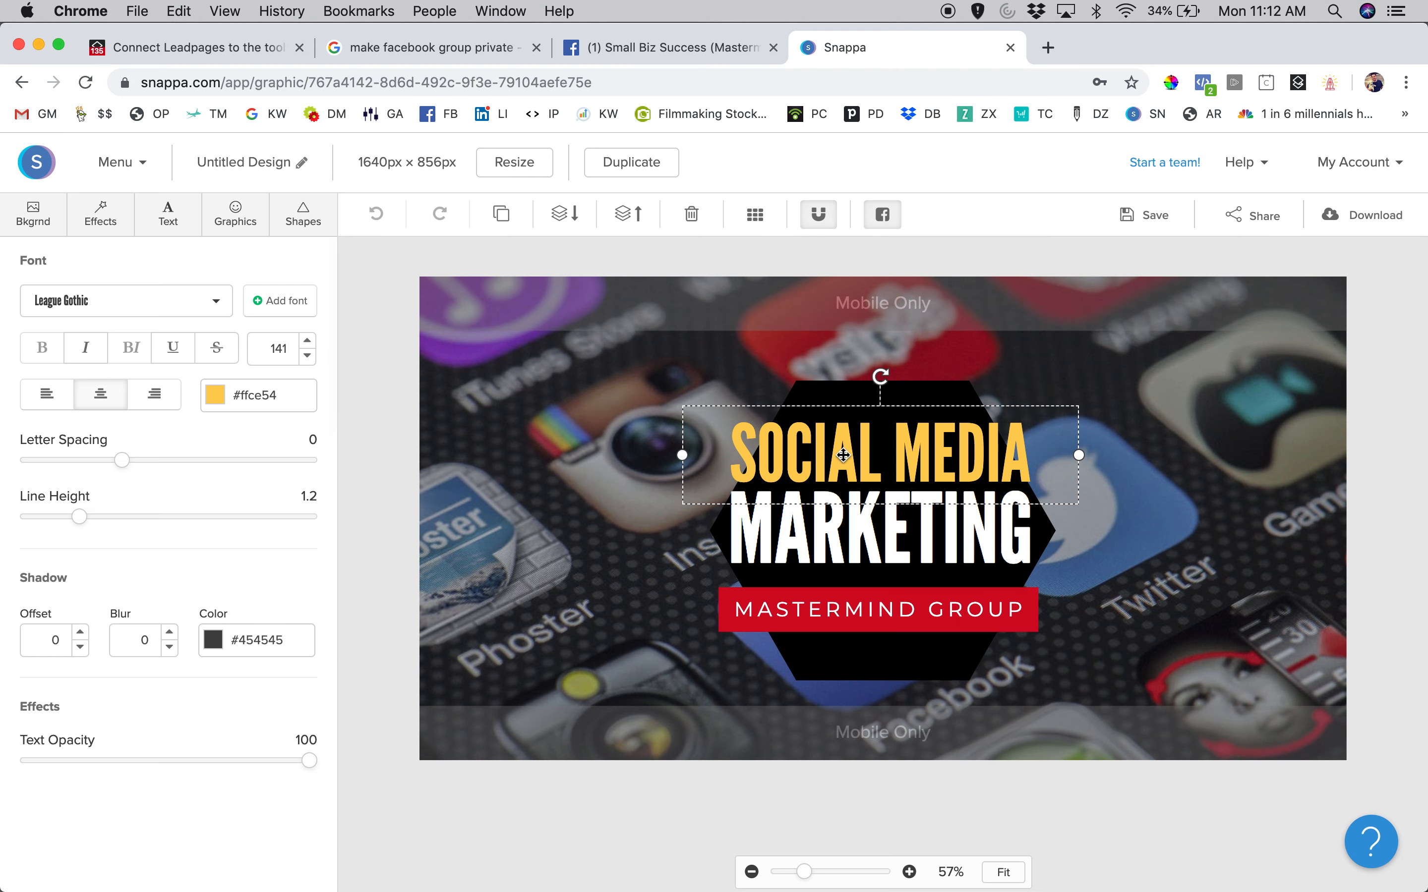
text(SMA)
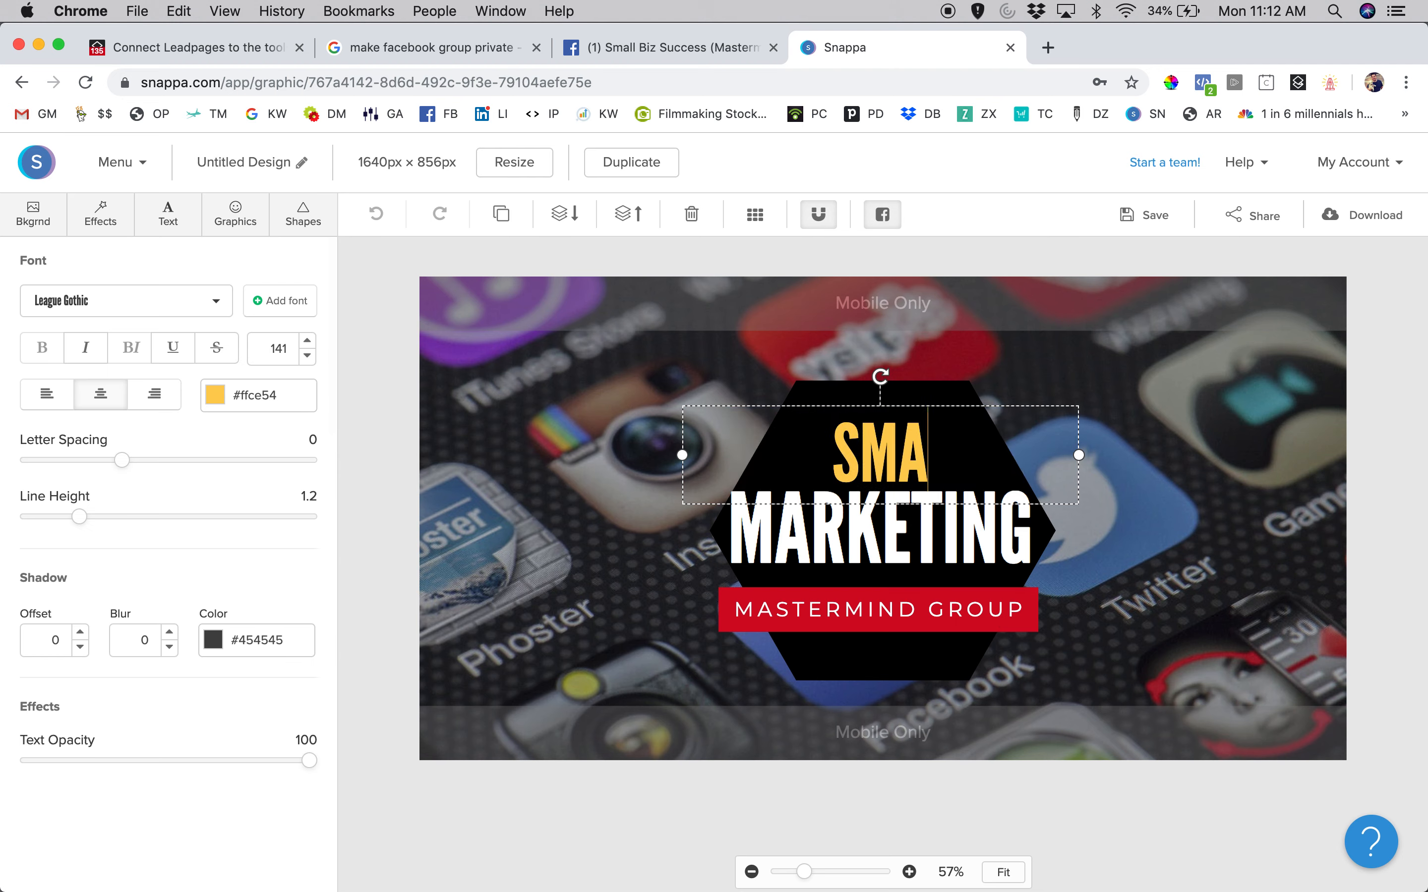
text(LL BIXZ)
key(BackSpace)
key(BackSpace)
text(Z)
- Replace the white "MARKETING" text with "SUCCESS"
double_click(854, 545)
text(SU)
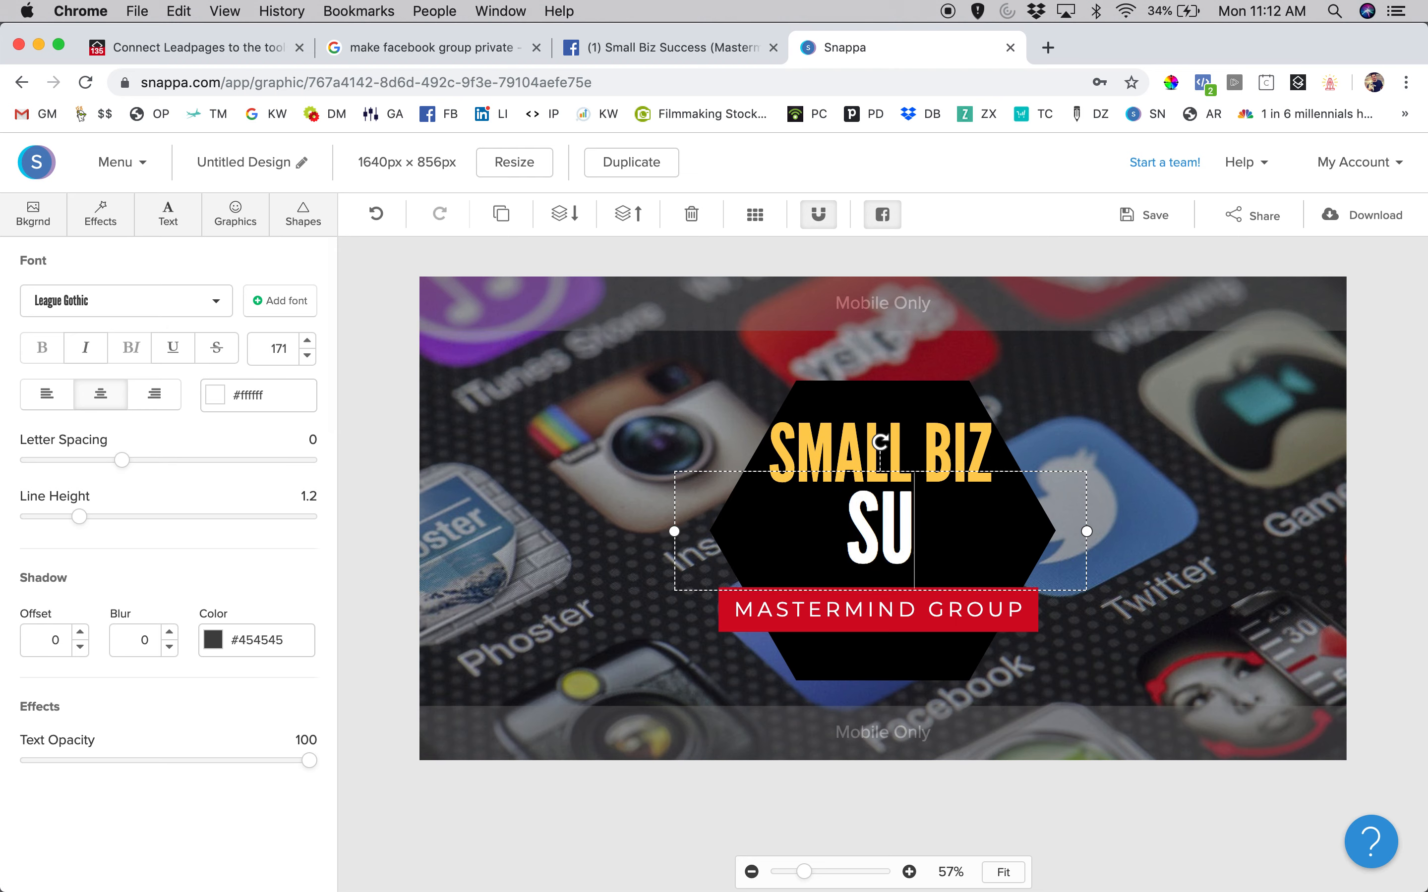
text(CCESS)
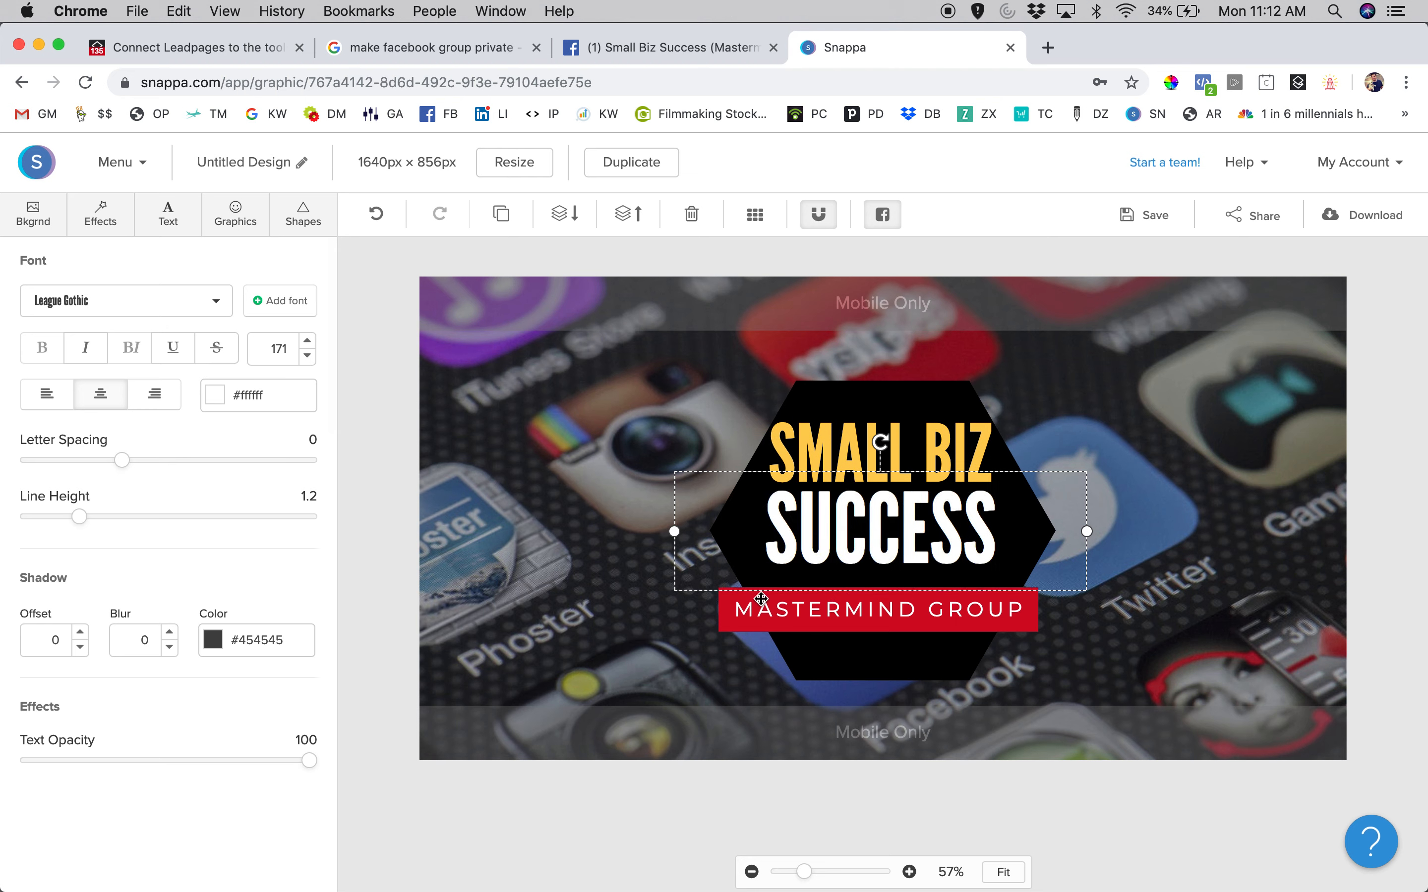
- Increase the font size of the white "SUCCESS" text to 245
click(846, 480)
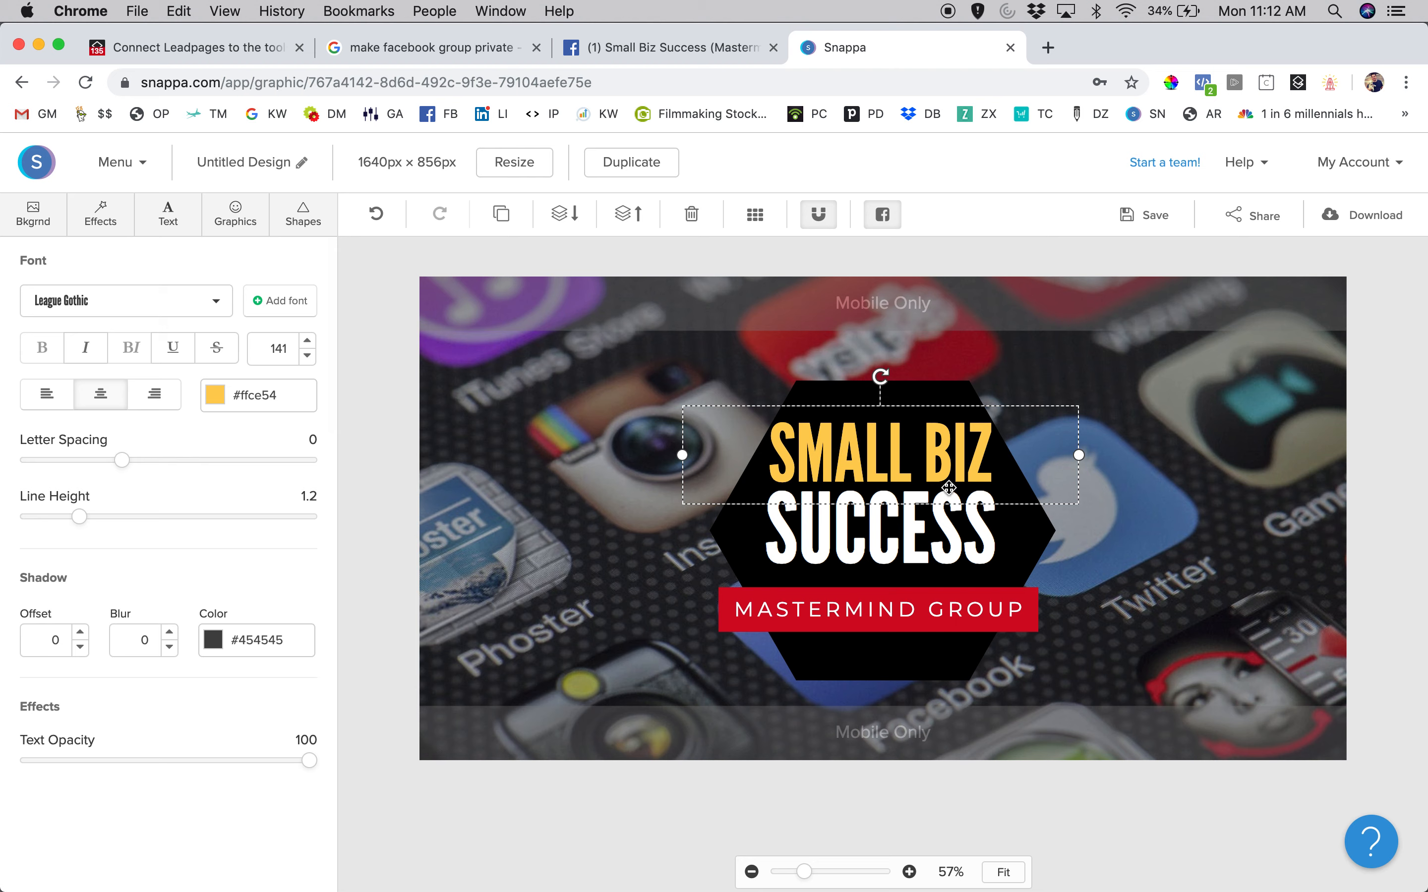
click(834, 542)
click(307, 342)
click(308, 342)
click(307, 342)
click(307, 342)
click(308, 342)
click(307, 343)
click(308, 342)
click(307, 342)
click(307, 342)
click(307, 342)
click(307, 342)
click(308, 342)
click(308, 342)
click(307, 342)
click(307, 342)
click(308, 342)
click(308, 342)
click(308, 342)
click(307, 342)
click(307, 342)
click(307, 342)
click(308, 342)
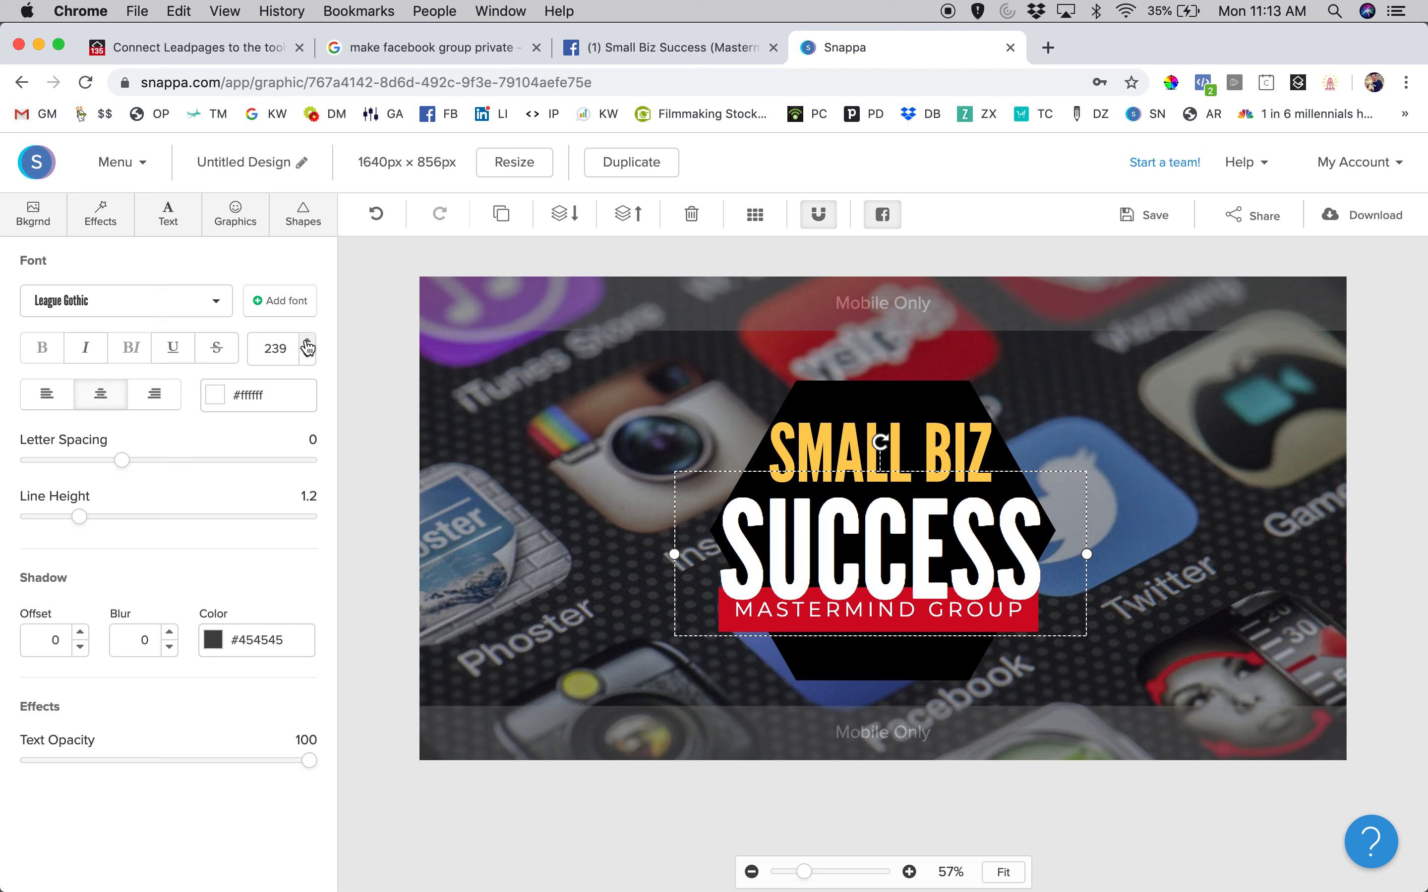
click(308, 342)
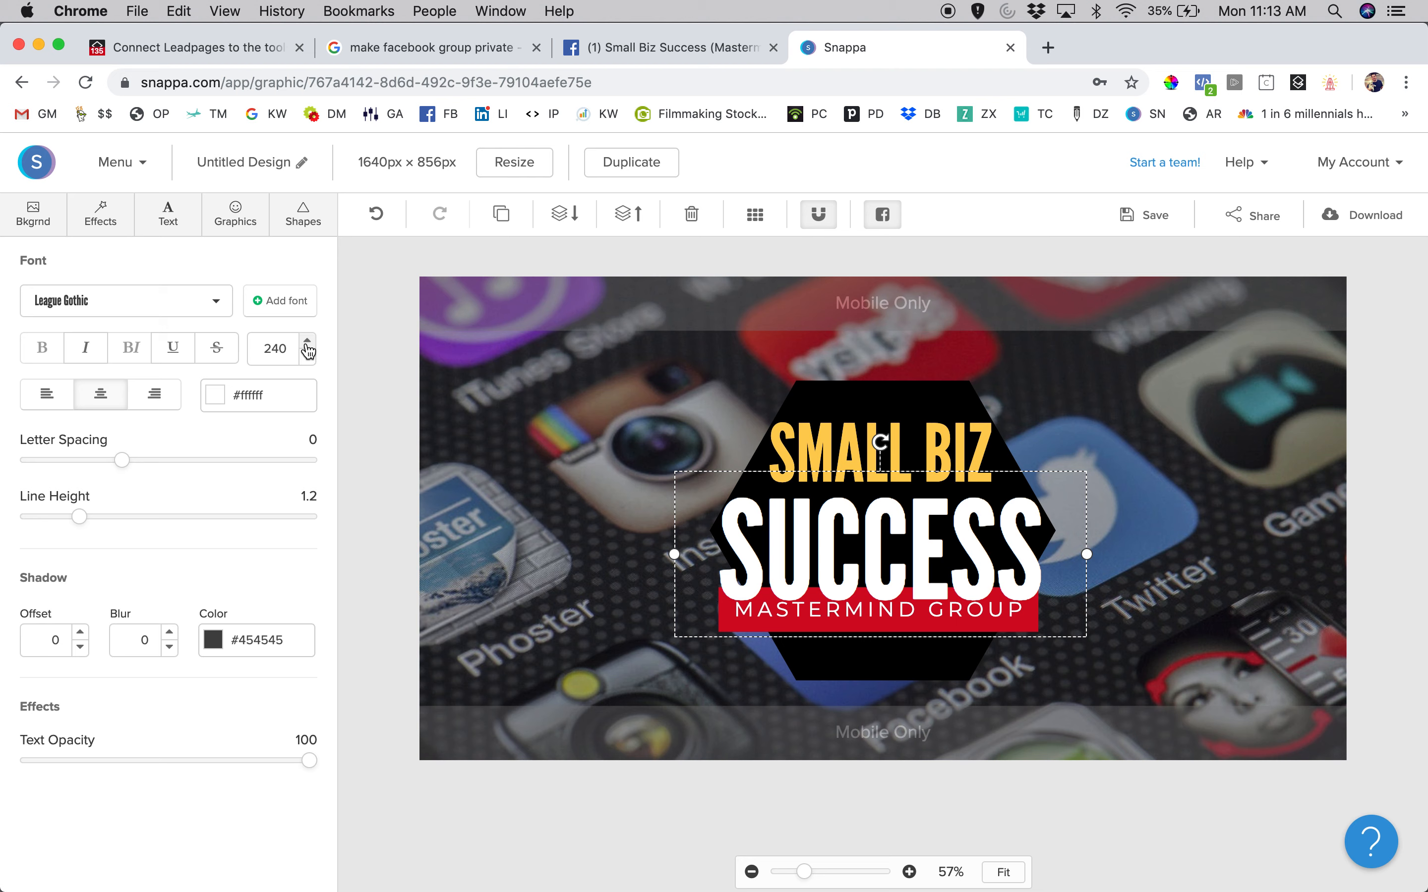
click(307, 342)
click(308, 342)
click(307, 342)
click(307, 342)
click(308, 342)
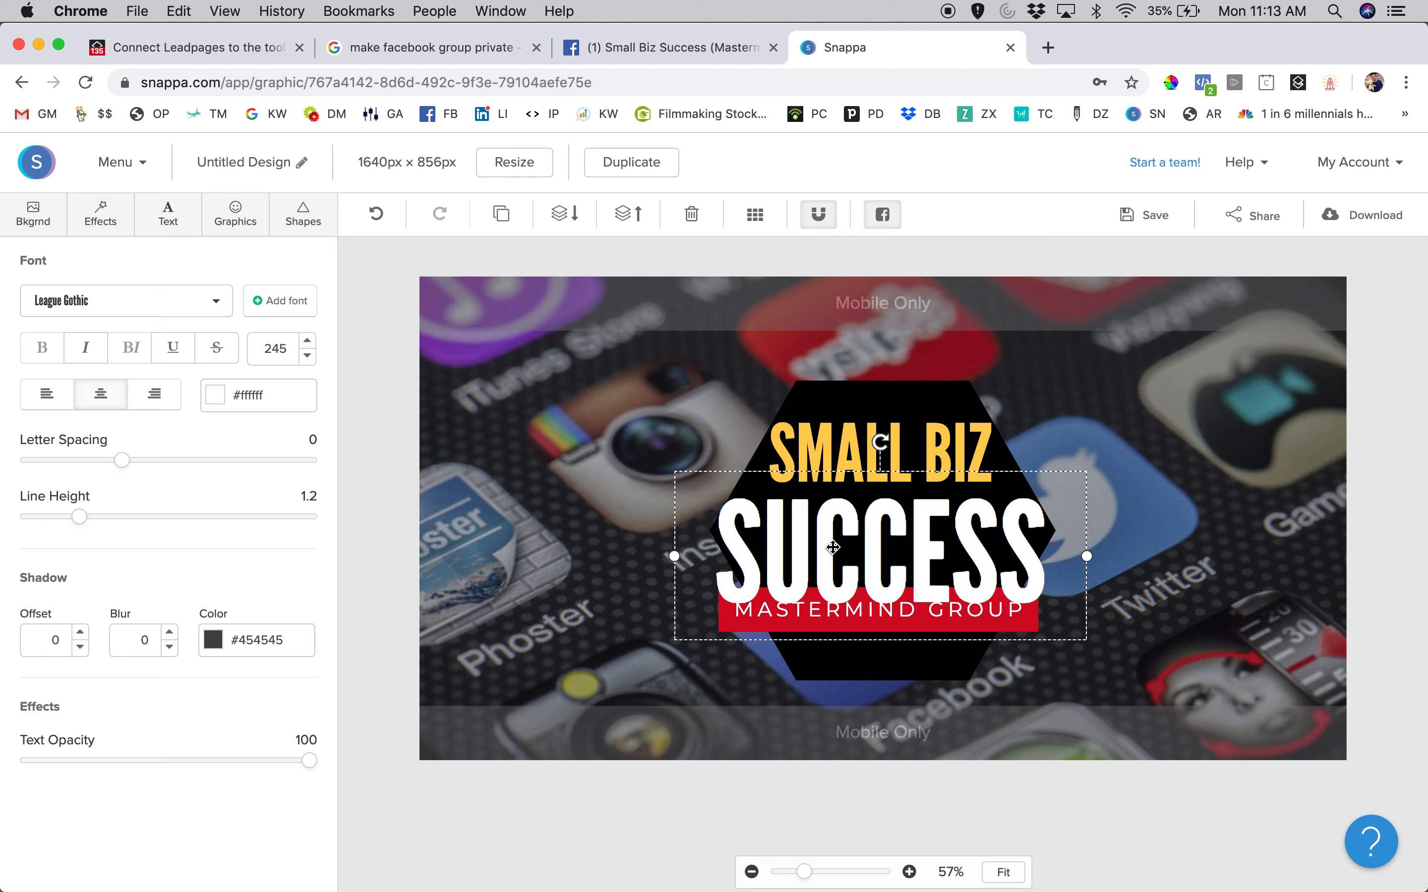
- Move the "SUCCESS" text up to the centre of the design and show the grid over the canvas
drag(832, 548, 832, 521)
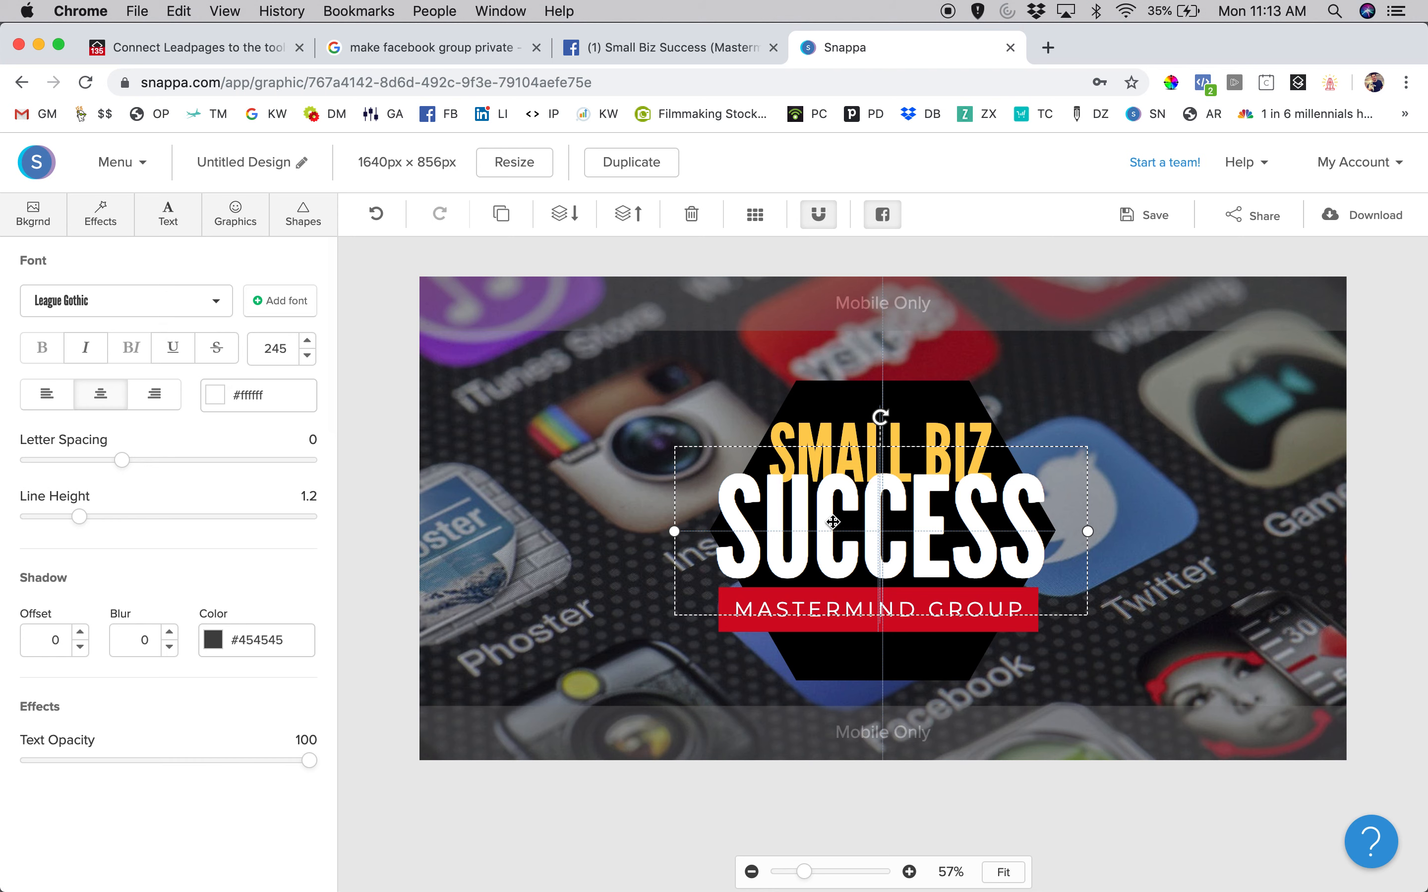
drag(857, 517, 856, 517)
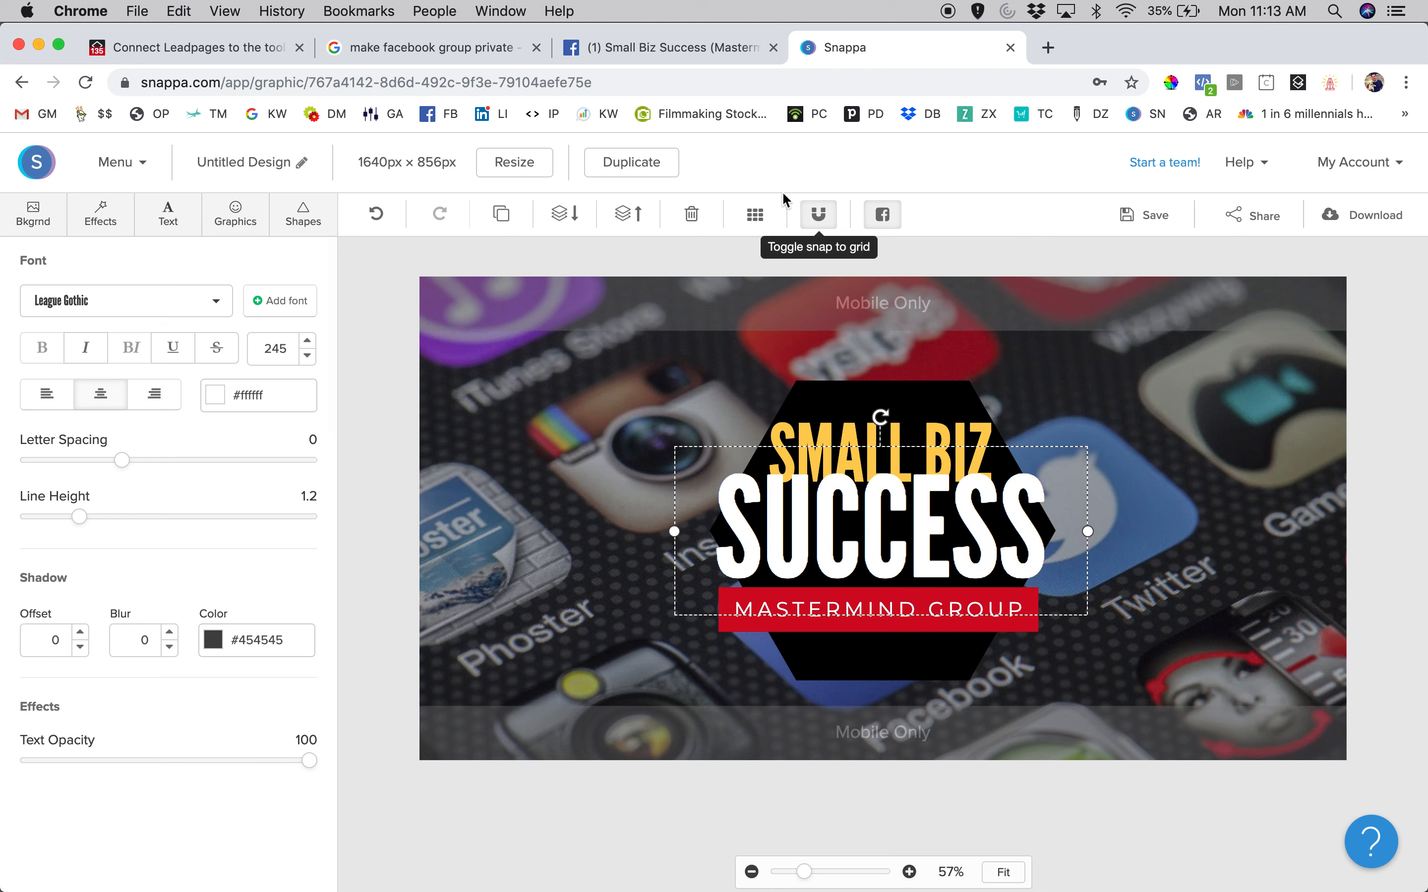
click(755, 213)
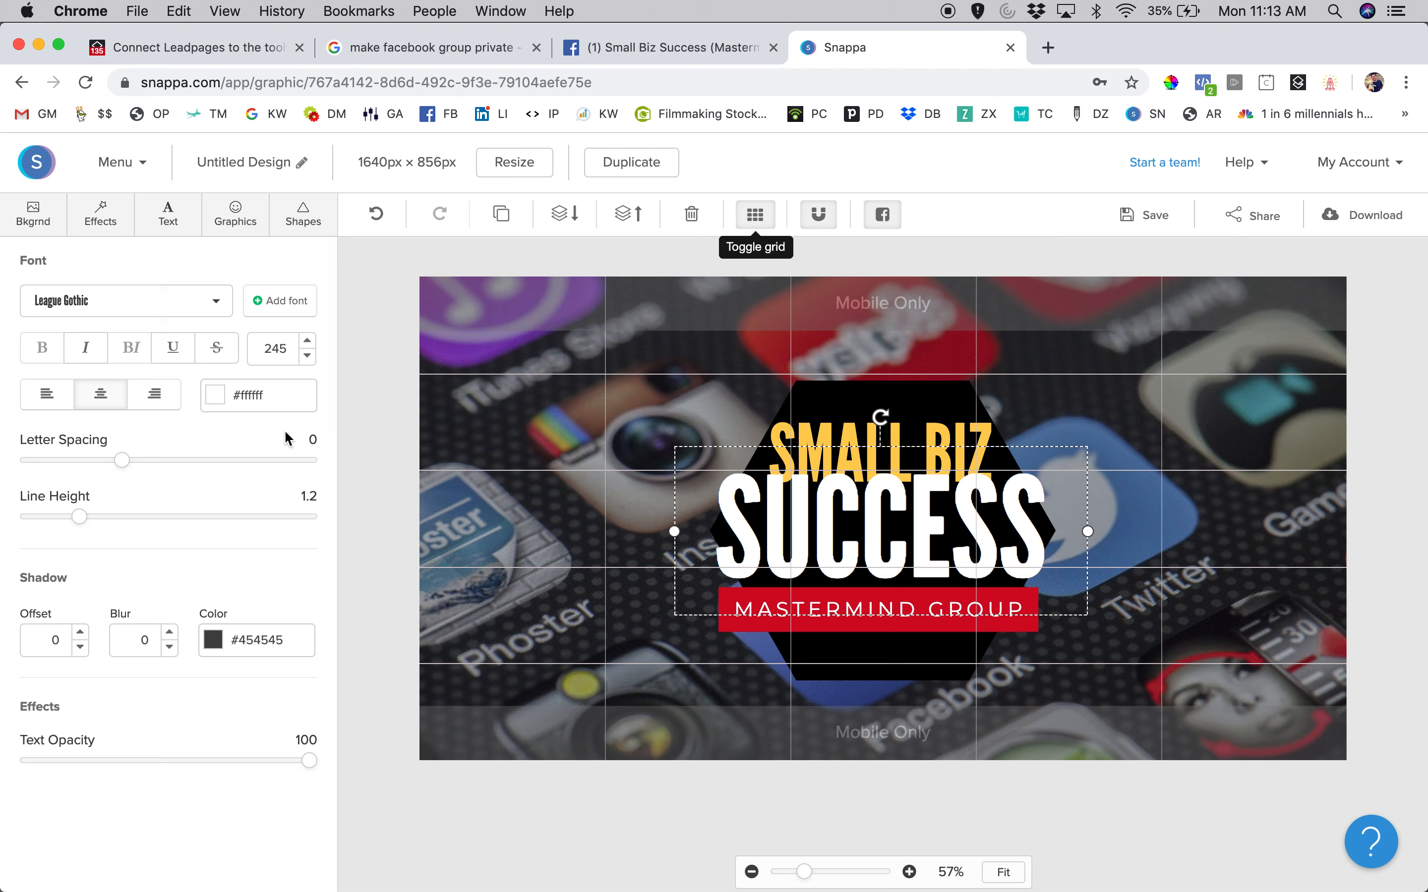
- Reduce the font size of the "SUCCESS" text to 240
click(308, 356)
click(307, 355)
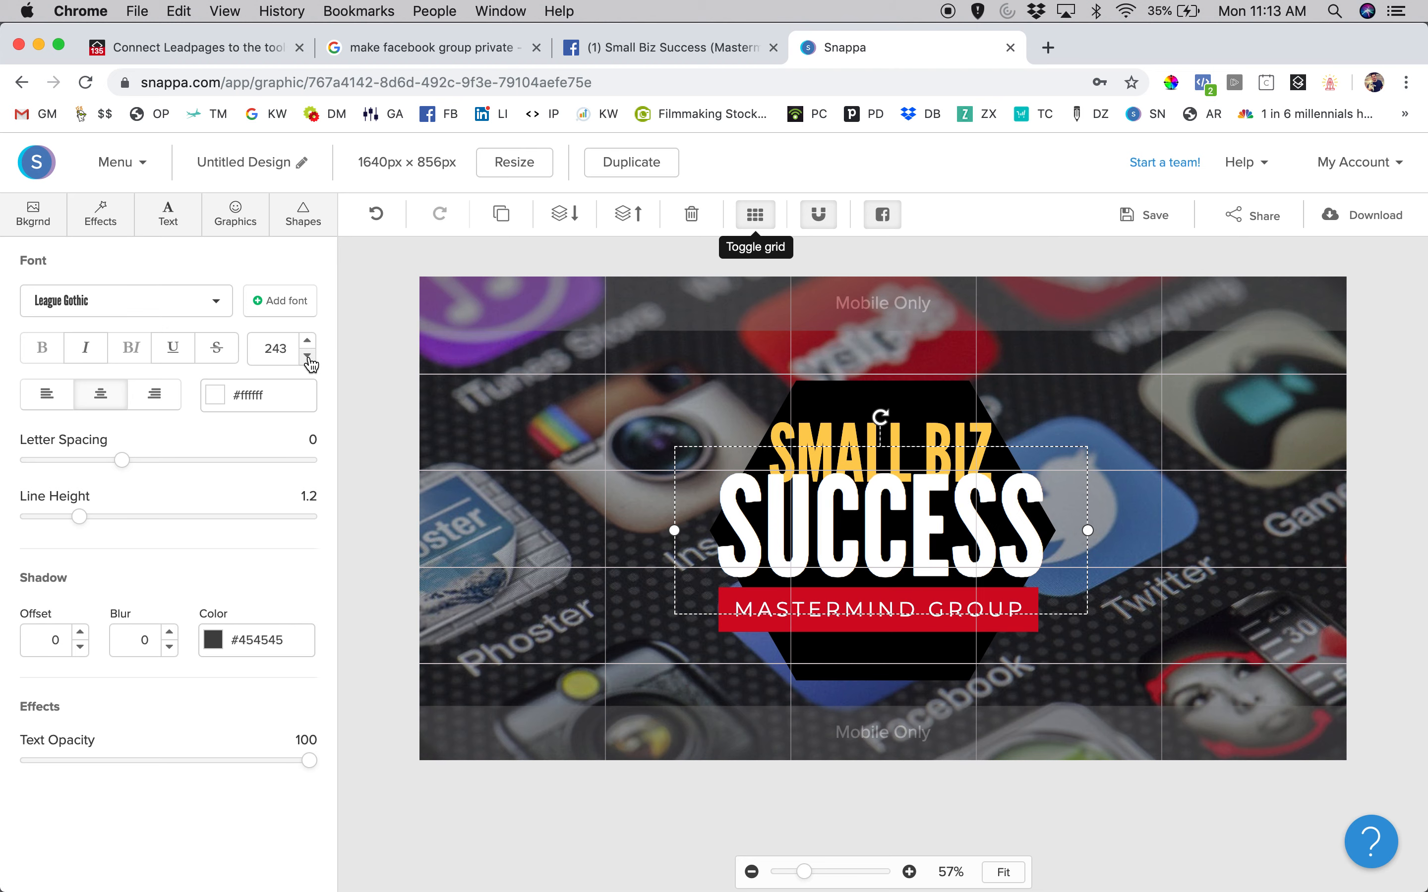
click(307, 355)
click(307, 355)
click(308, 356)
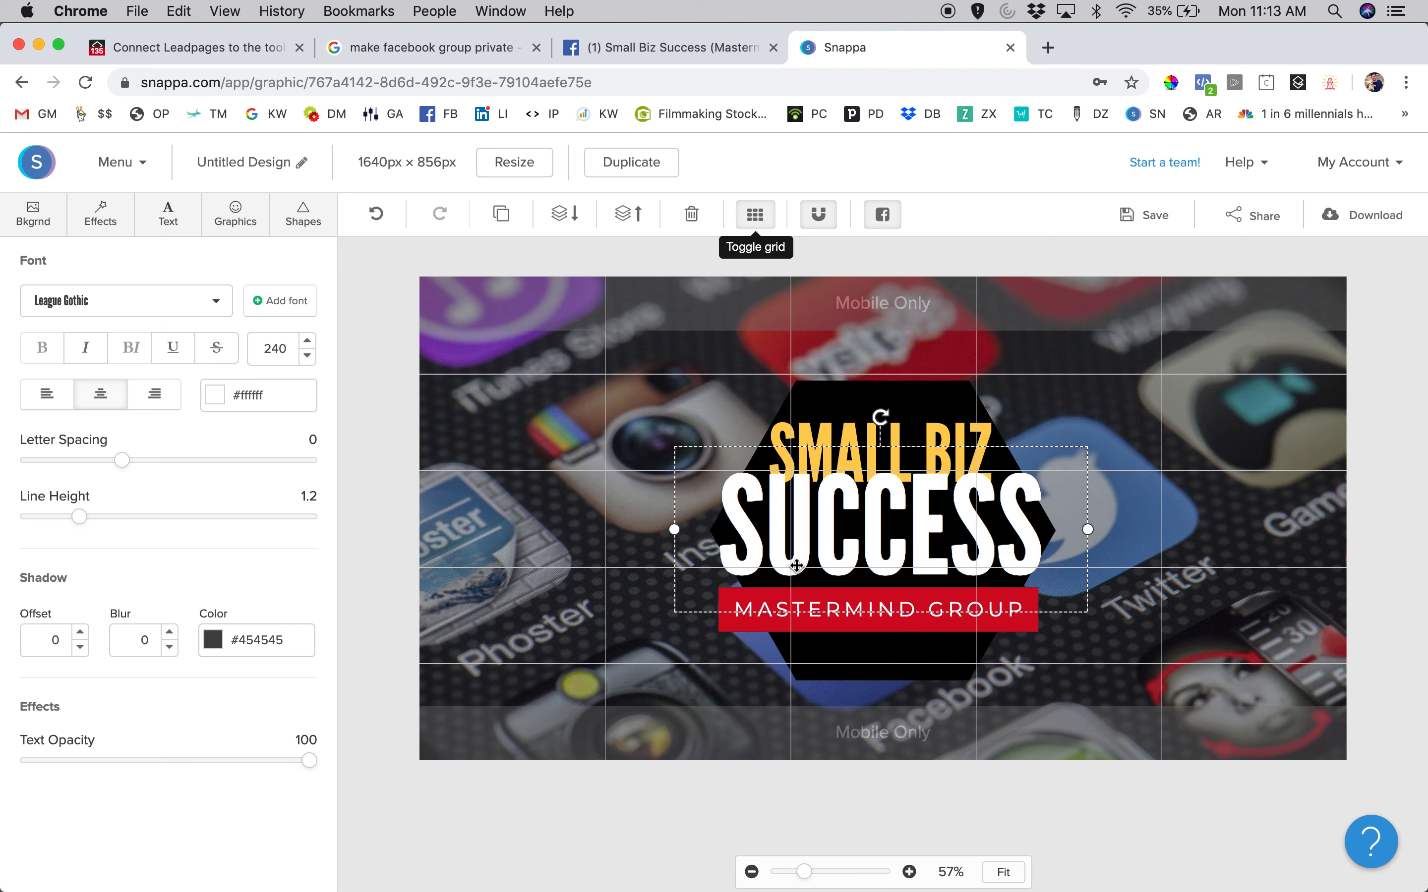
- Shift the "SUCCESS" text slightly down so it sits just above the red "MASTERMIND GROUP" banner
key(Down)
key(Down)
key(Down)
key(Down)
key(Down)
key(Down)
key(Down)
key(Down)
key(Down)
key(Down)
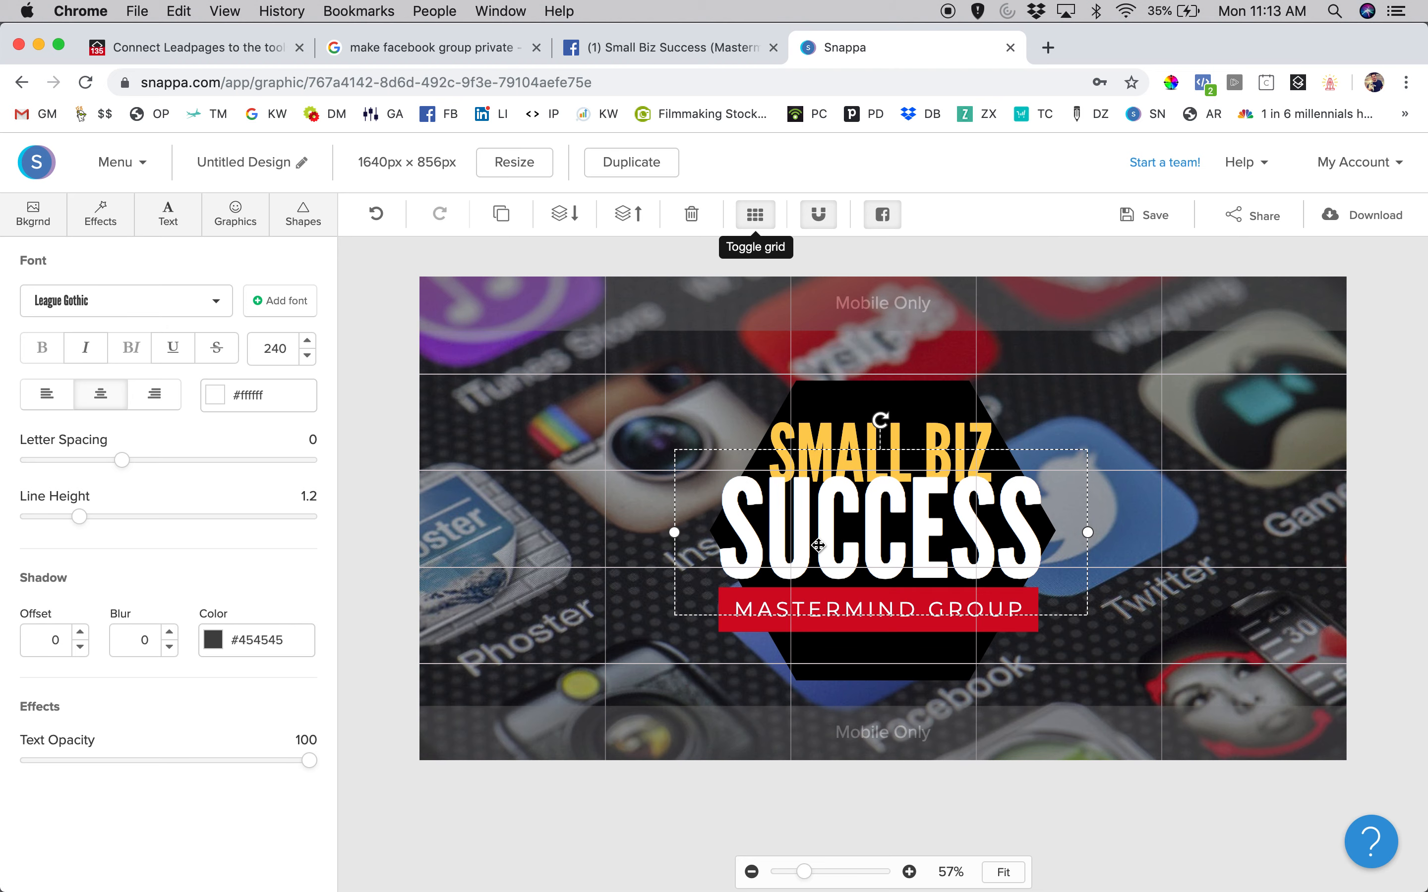
drag(844, 543, 839, 545)
- Enlarge the yellow "SMALL BIZ" text to font size 195 and move it up so it sits directly above "SUCCESS"
drag(856, 431, 854, 411)
click(308, 342)
click(308, 342)
click(309, 342)
click(309, 342)
click(308, 342)
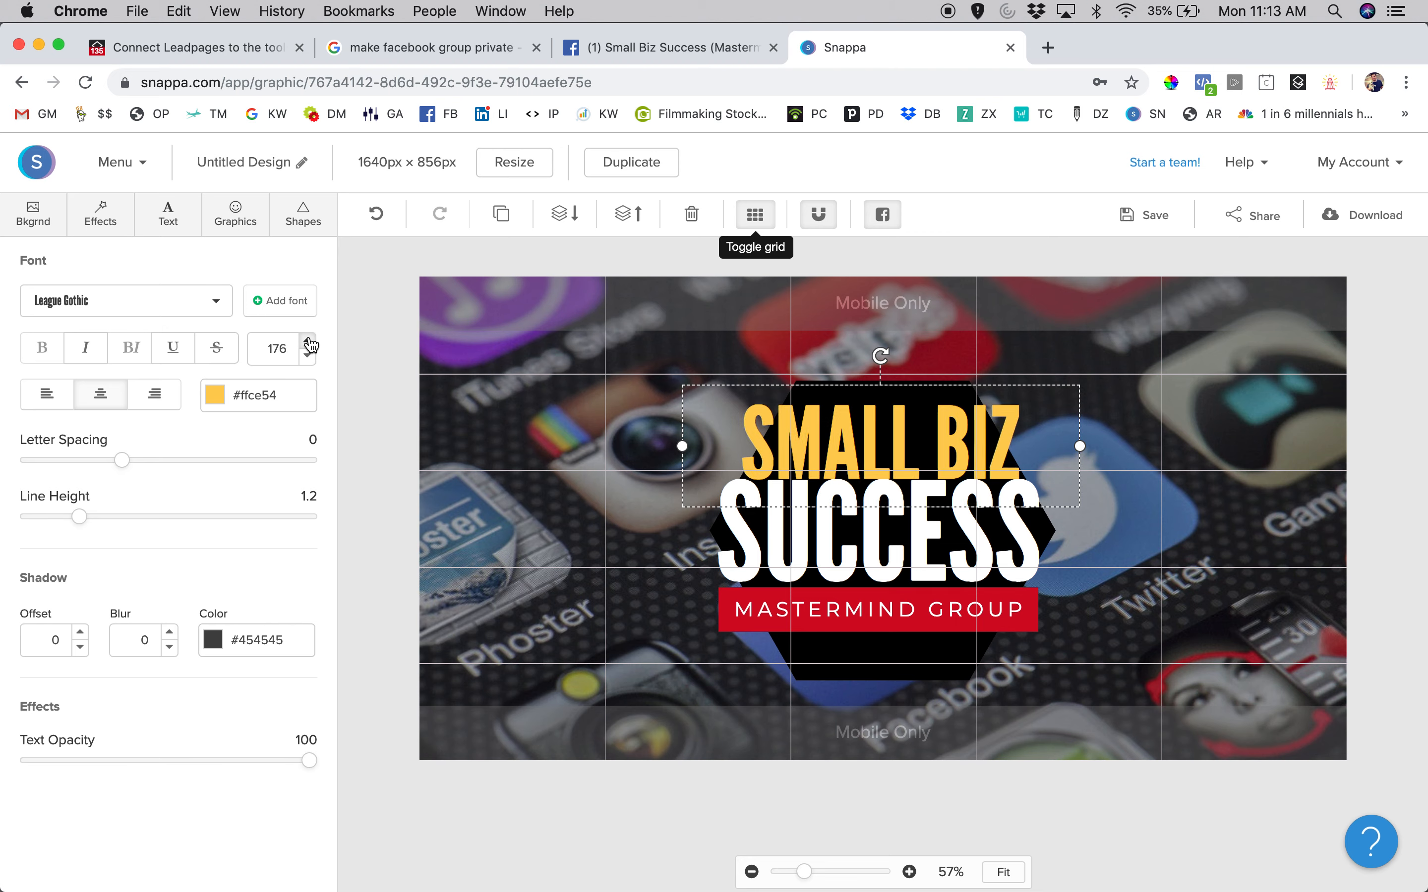
click(308, 342)
click(308, 342)
click(308, 342)
click(308, 342)
click(309, 342)
click(308, 342)
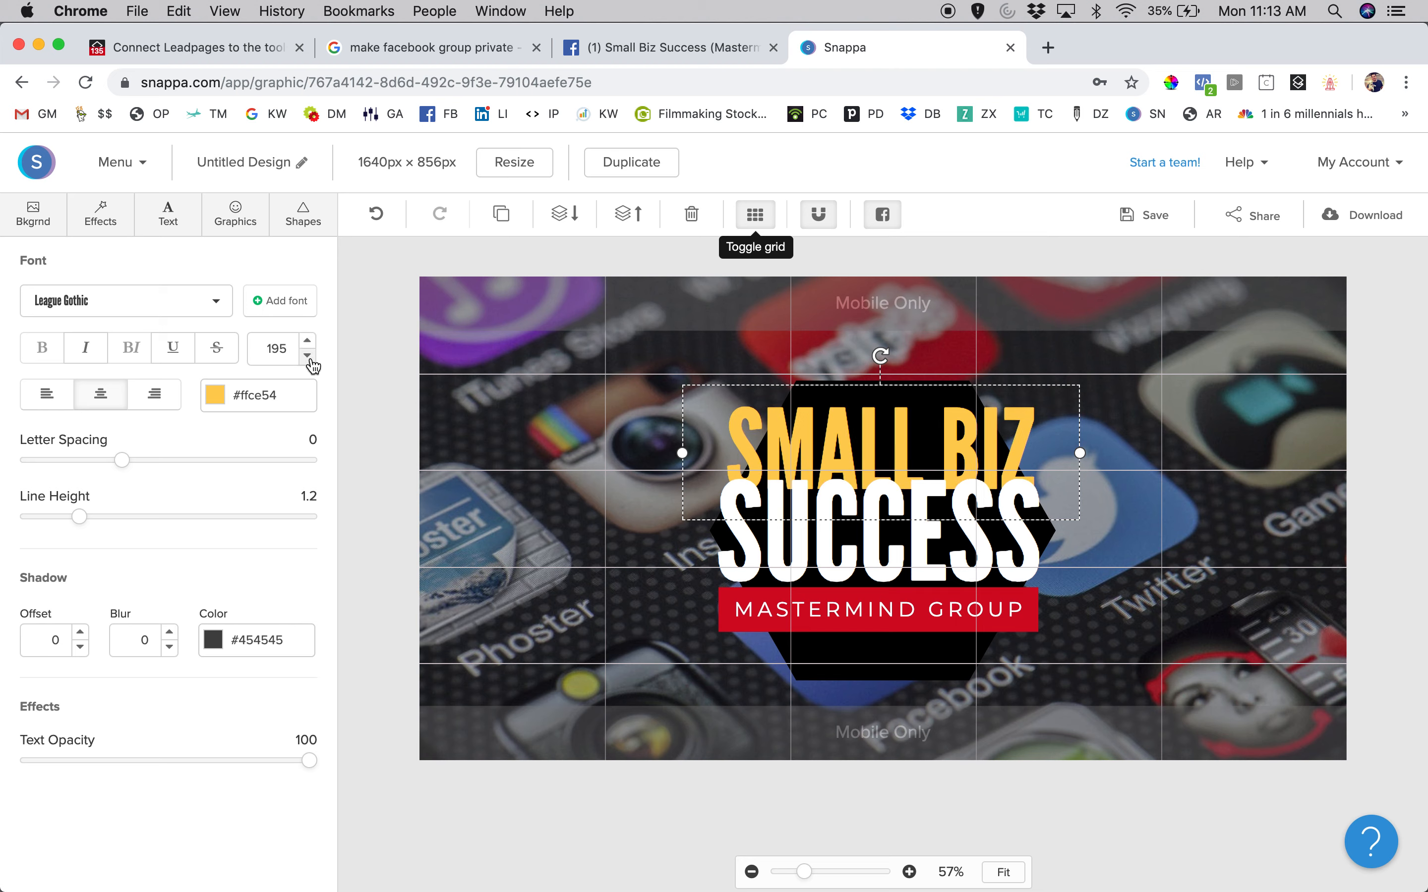
drag(883, 427, 883, 407)
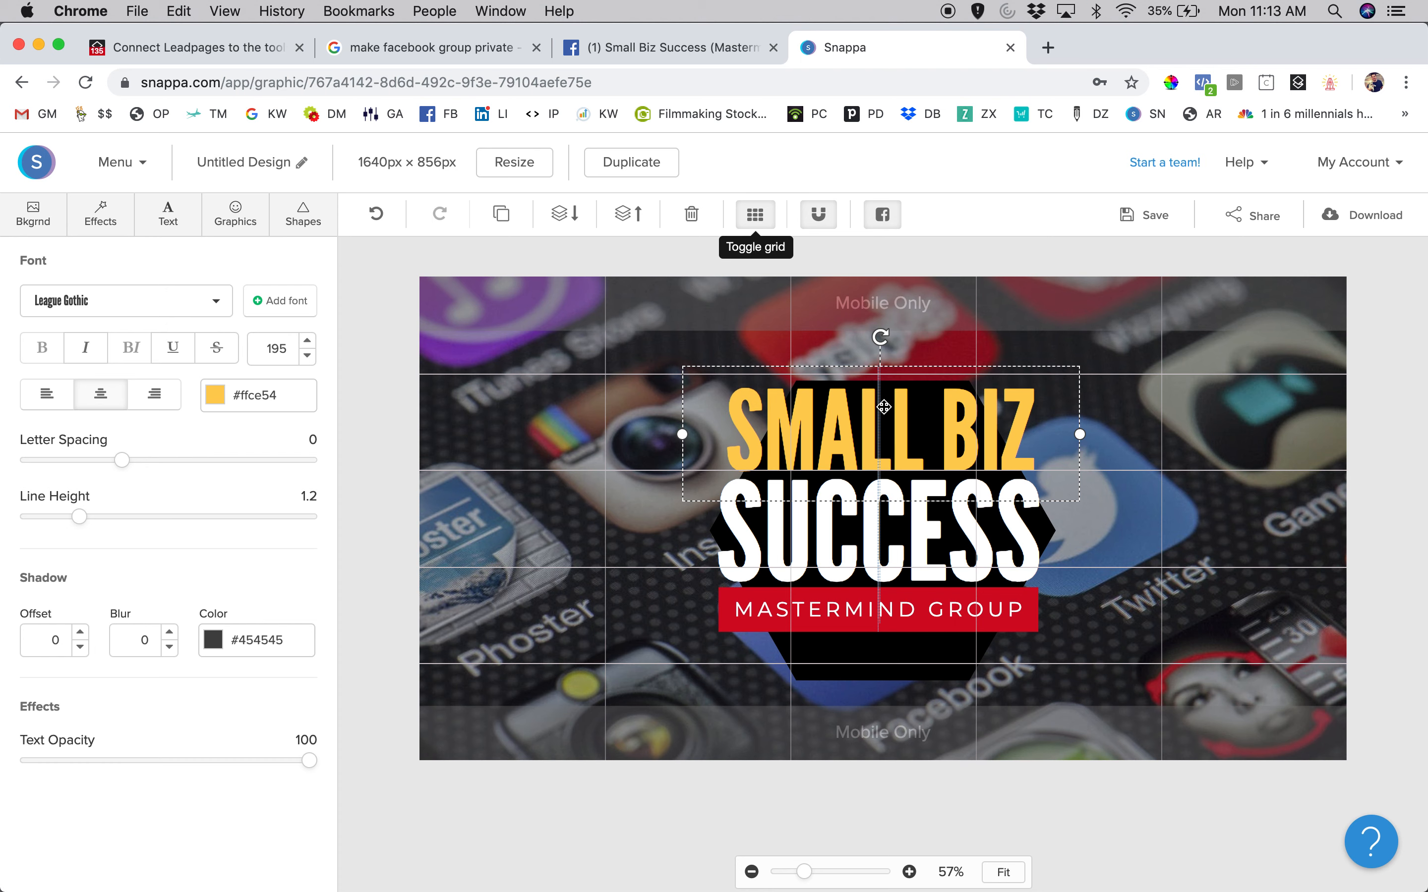
- Nudge the "SUCCESS" text up slightly to even out its spacing between "SMALL BIZ" and the red banner
click(894, 514)
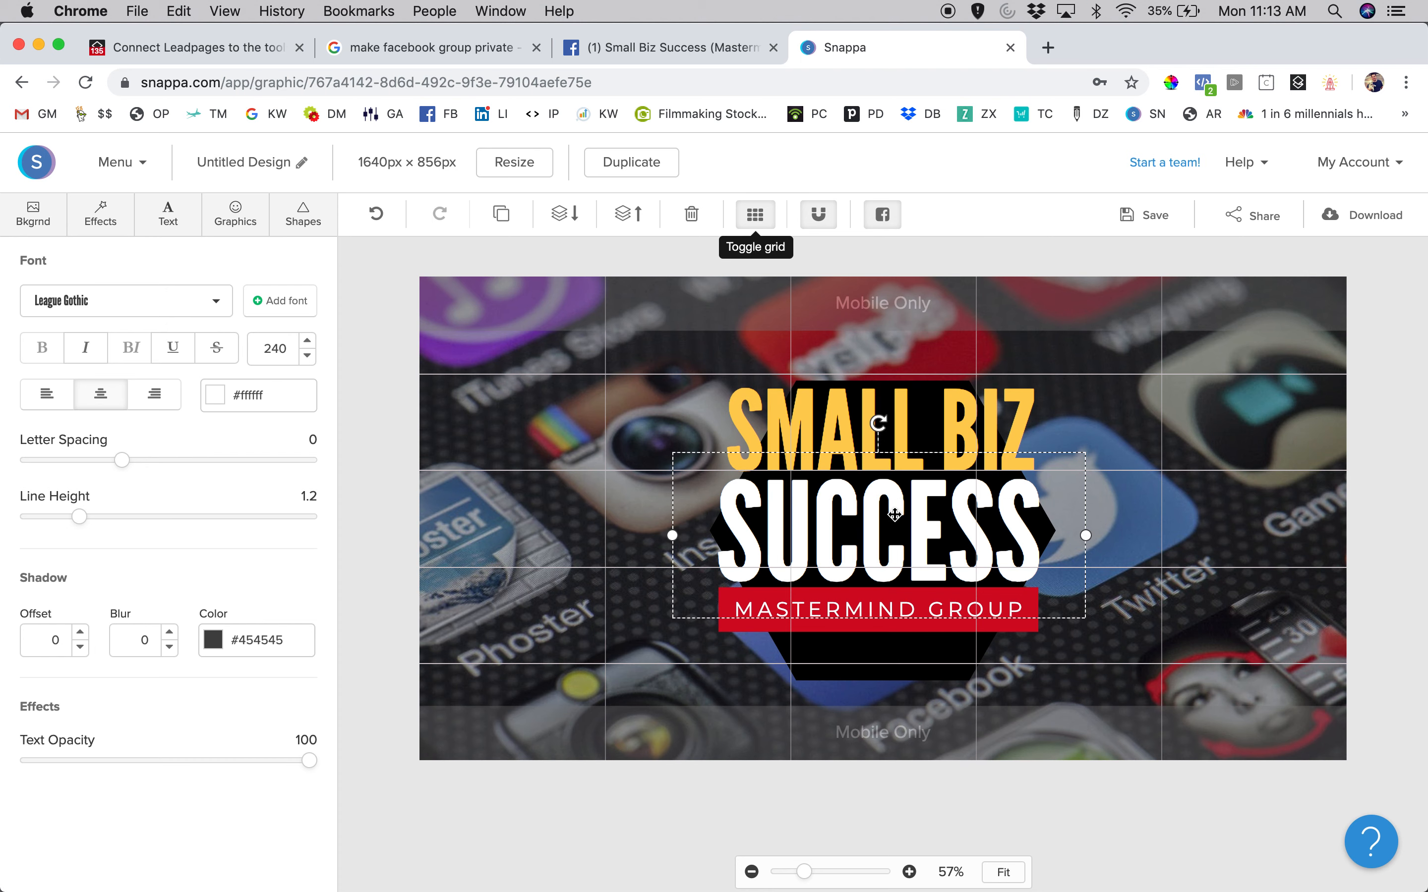
key(Up)
key(Up)
key(Up)
key(Down)
key(Down)
key(Down)
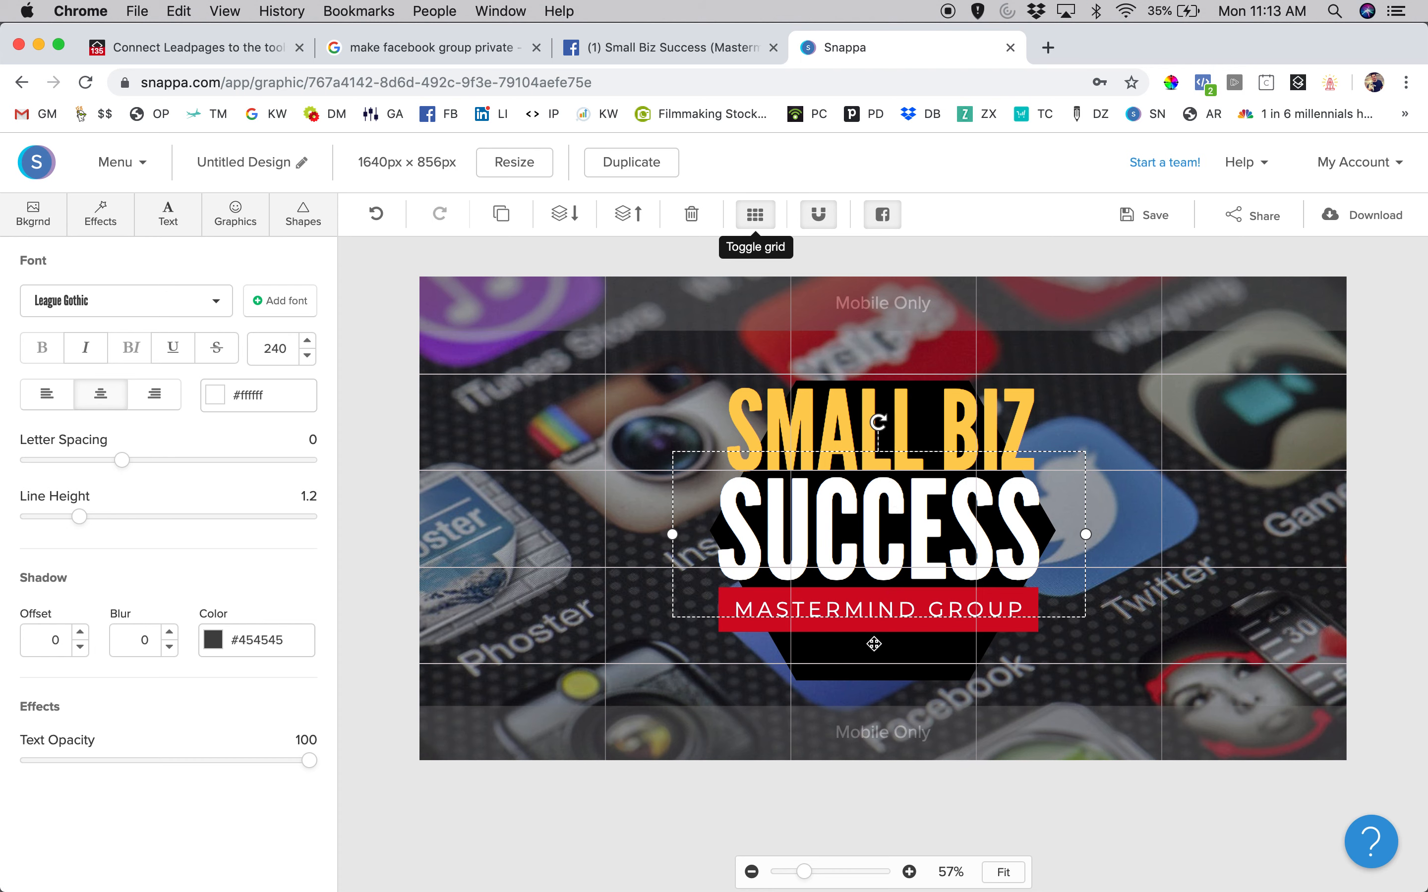
- Search the background photos for "business"
click(689, 841)
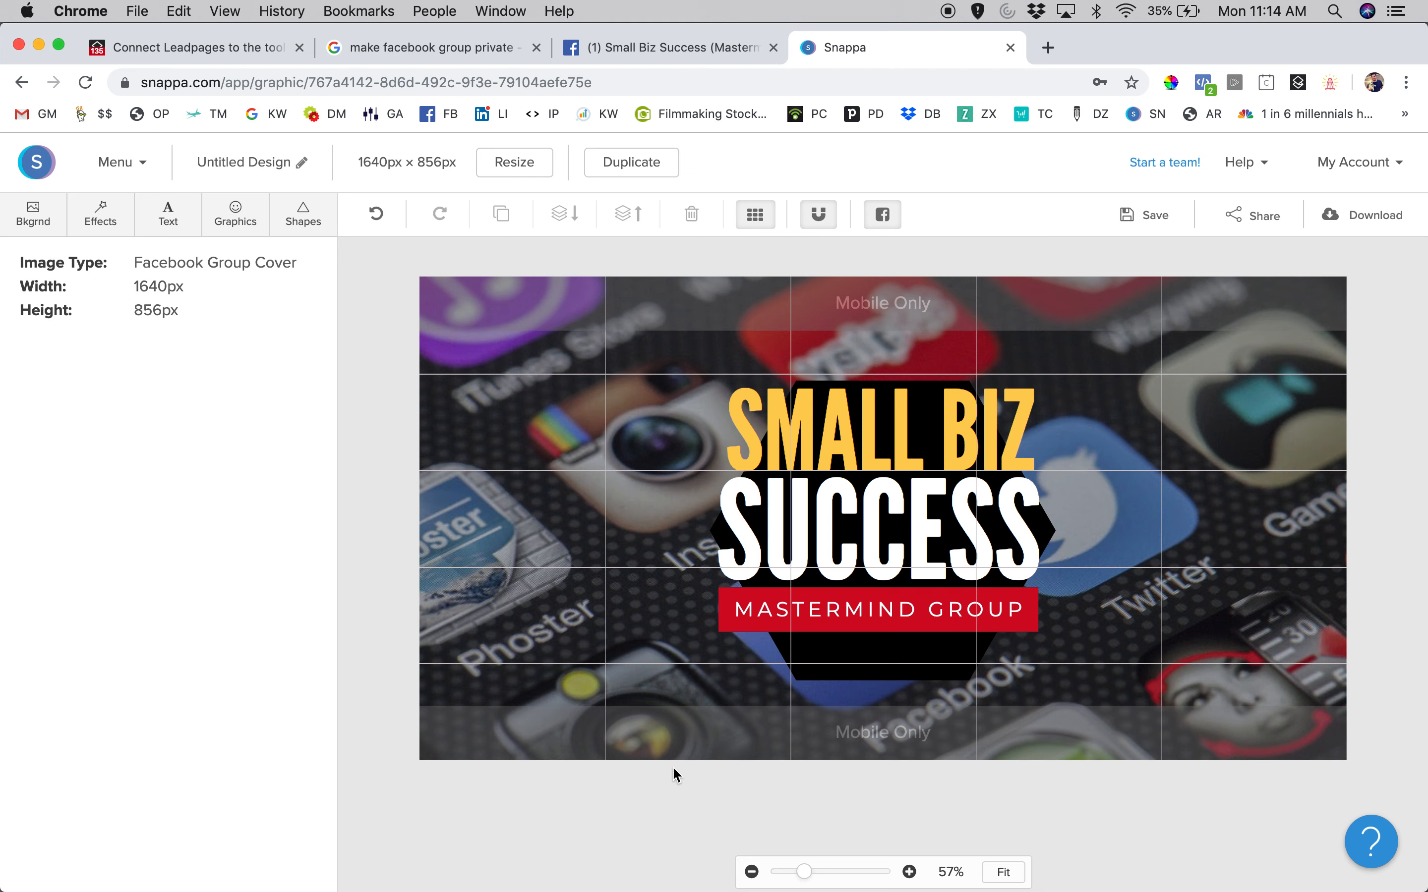
click(37, 226)
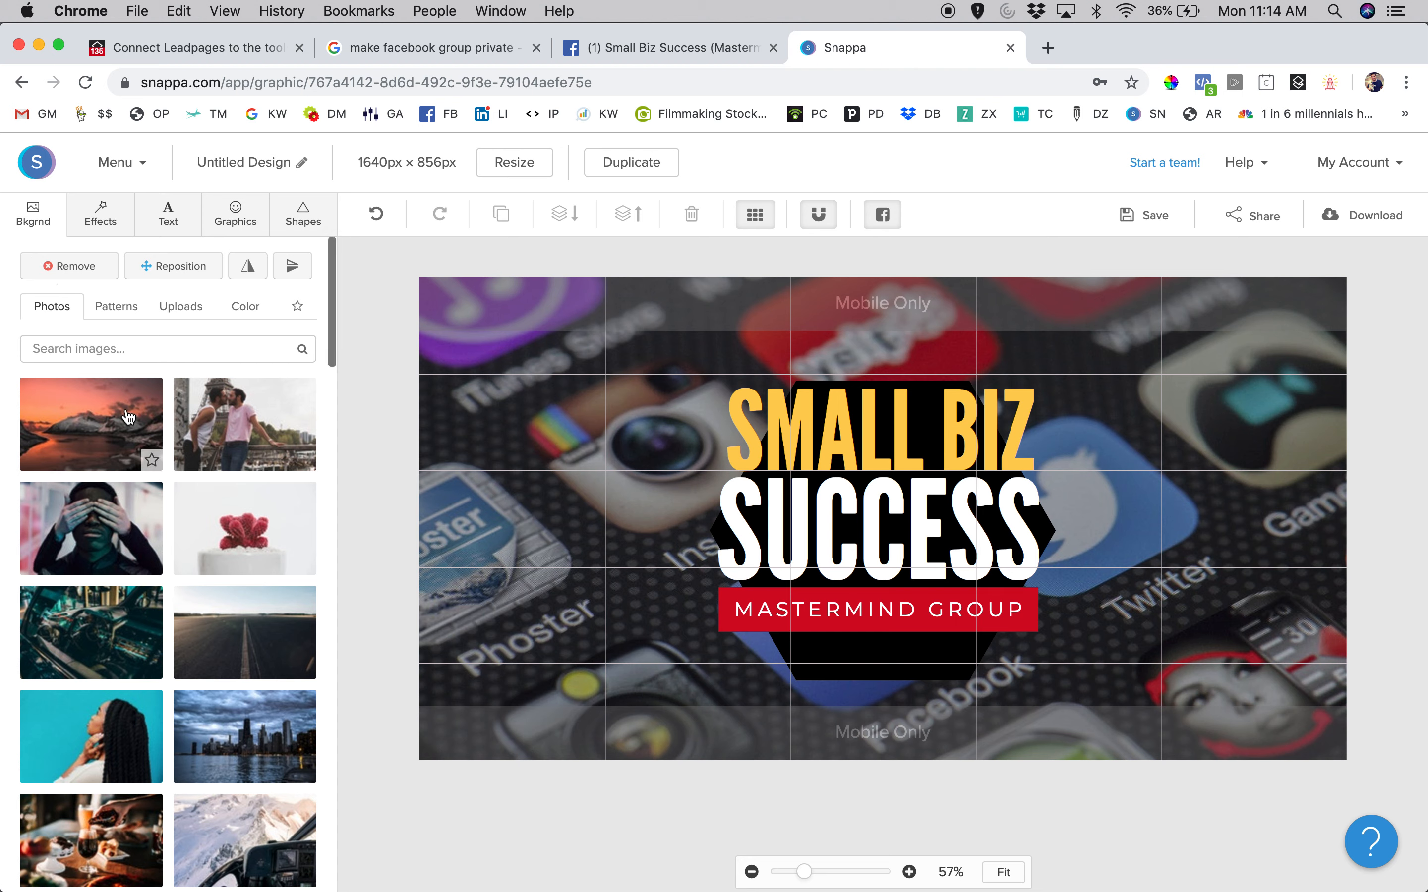
click(128, 350)
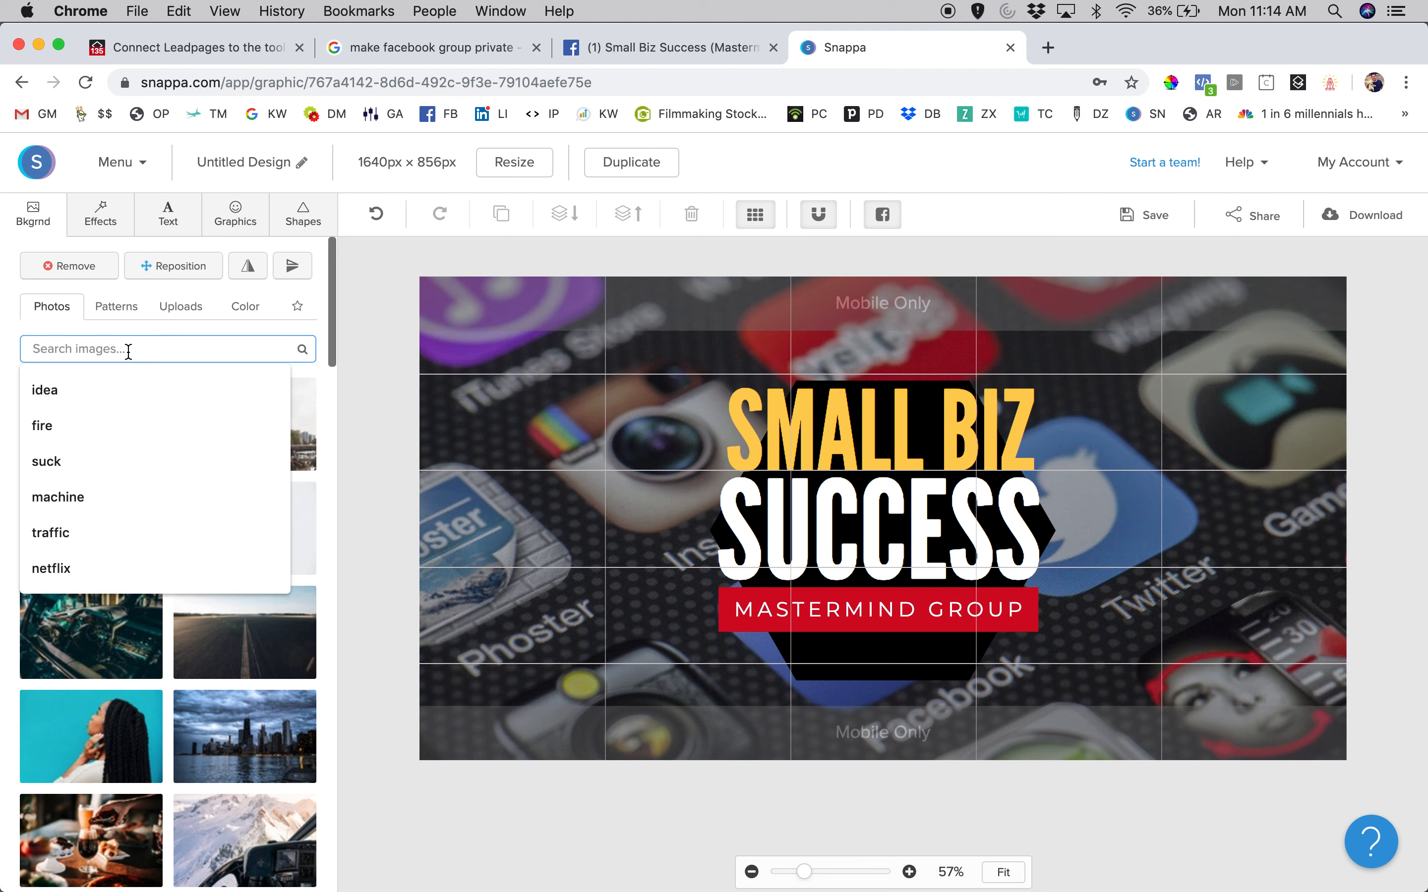
text(s)
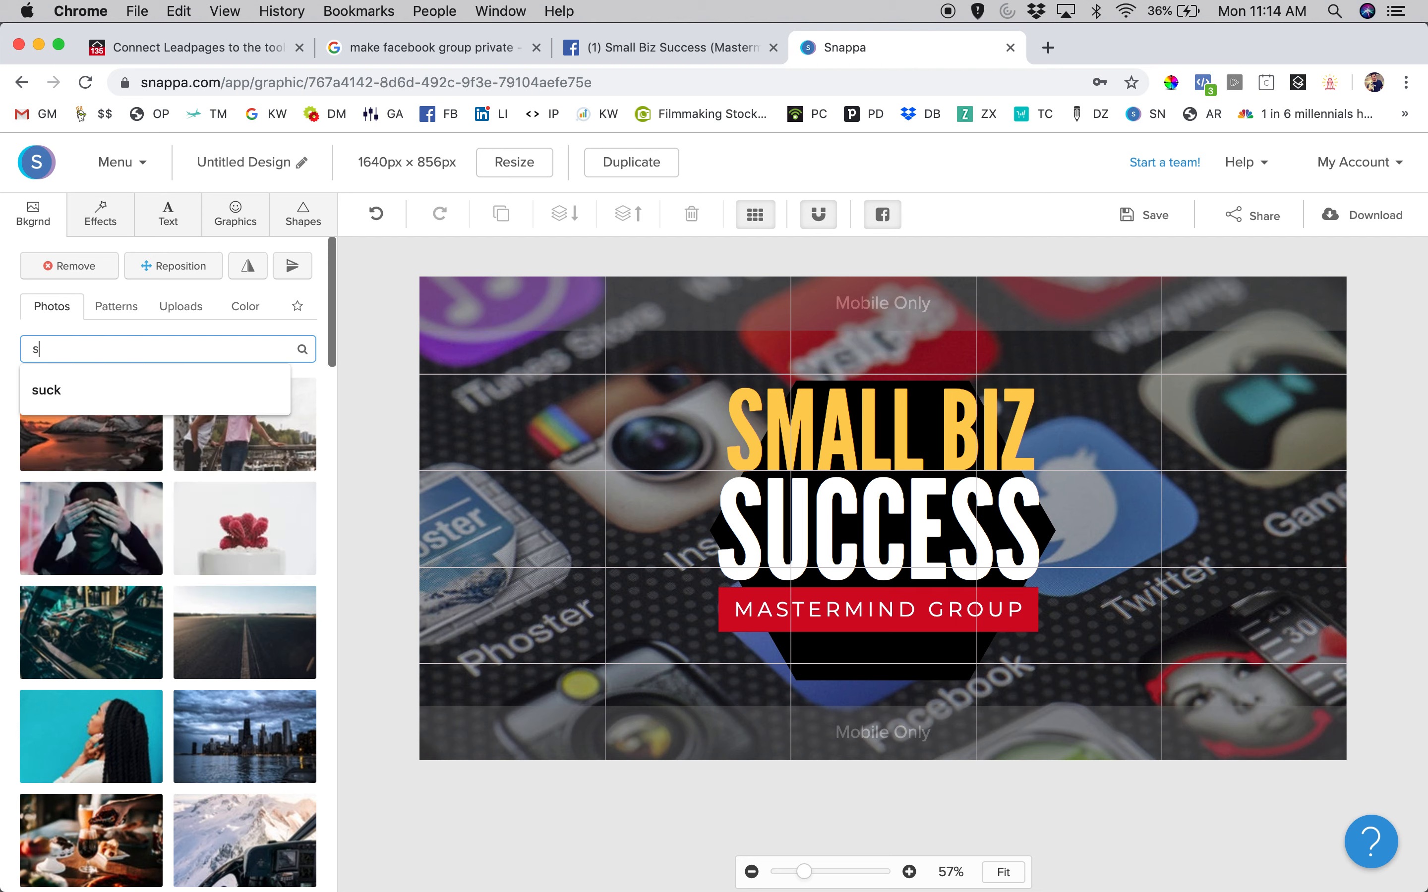
key(BackSpace)
key(BackSpace)
text(busi)
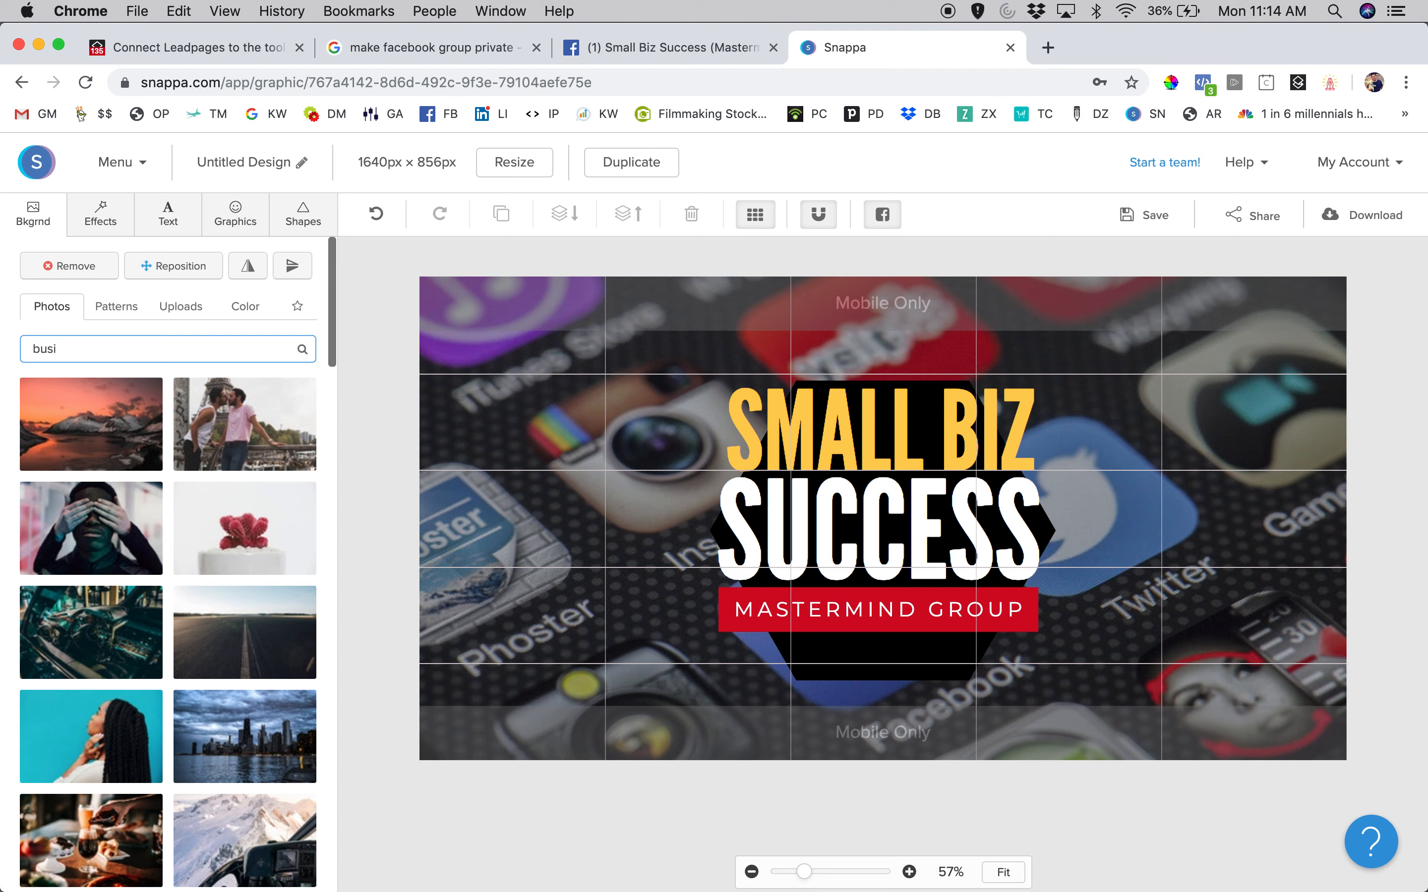
text(ness)
click(302, 350)
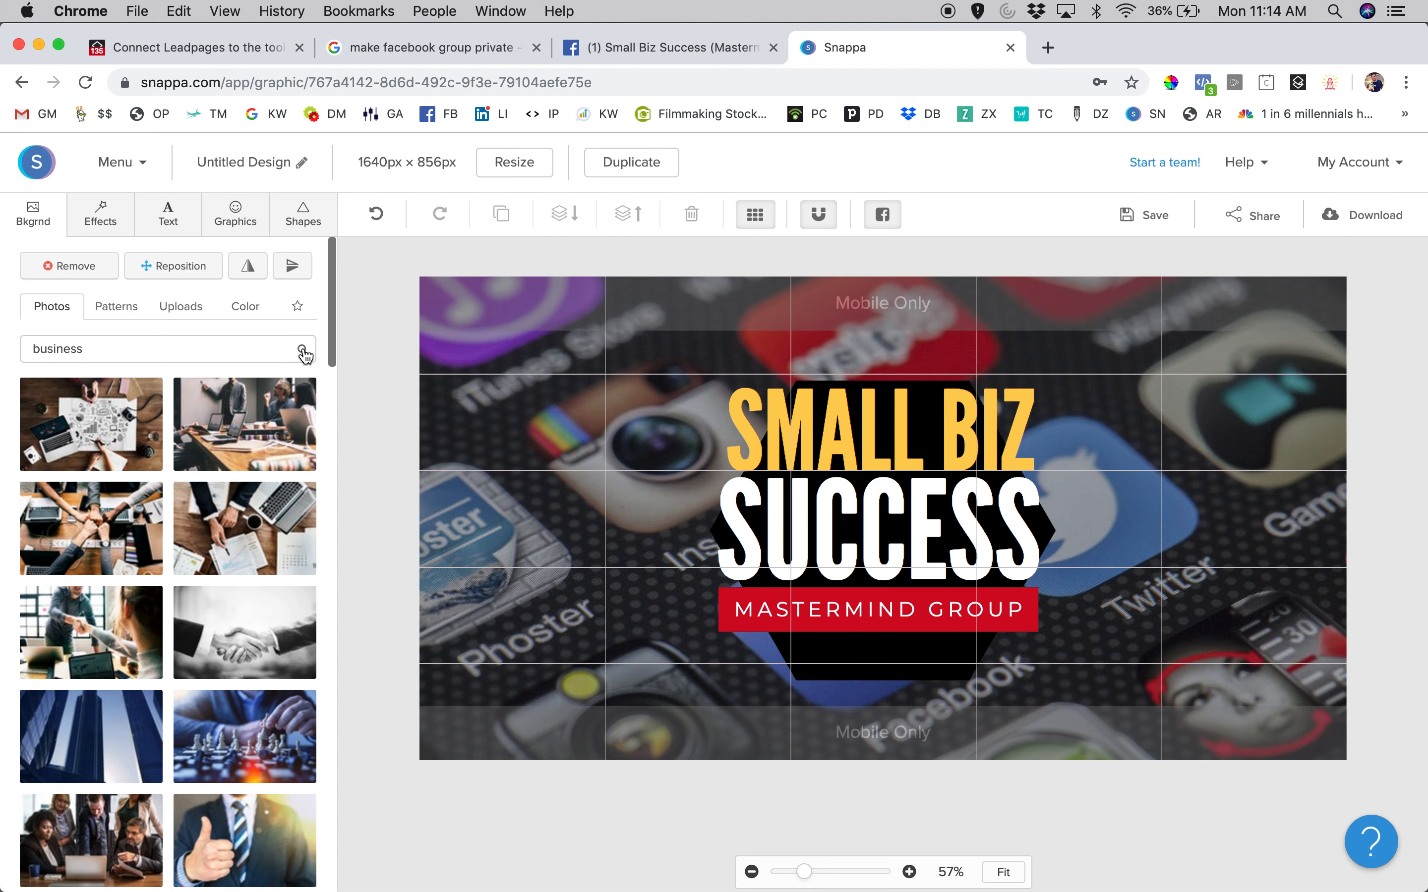
- Set the photo of a hand moving chess pieces as the background and hide the grid
scroll(261, 576, down, 5)
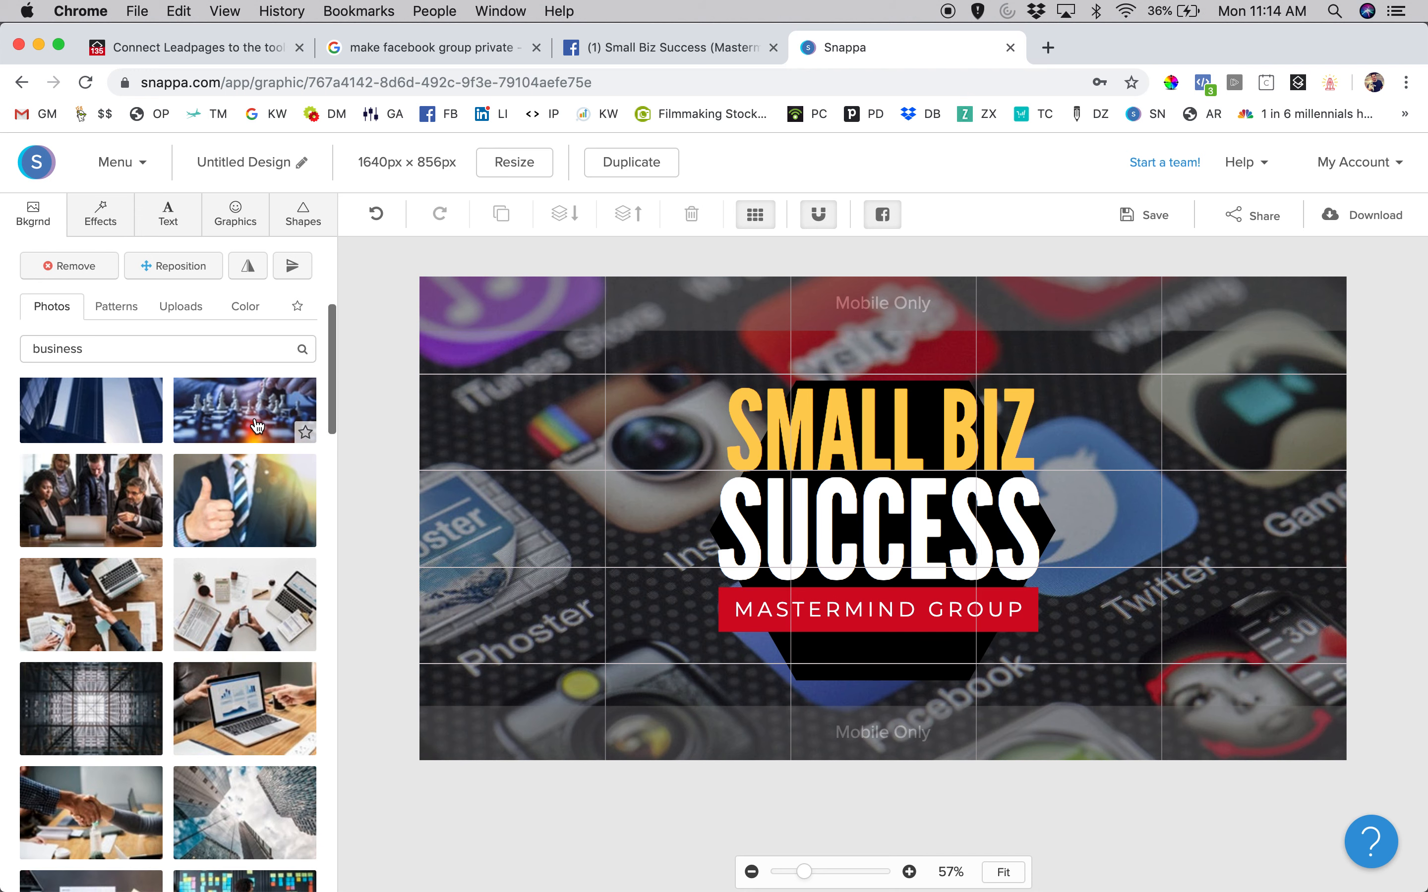
click(257, 427)
click(755, 216)
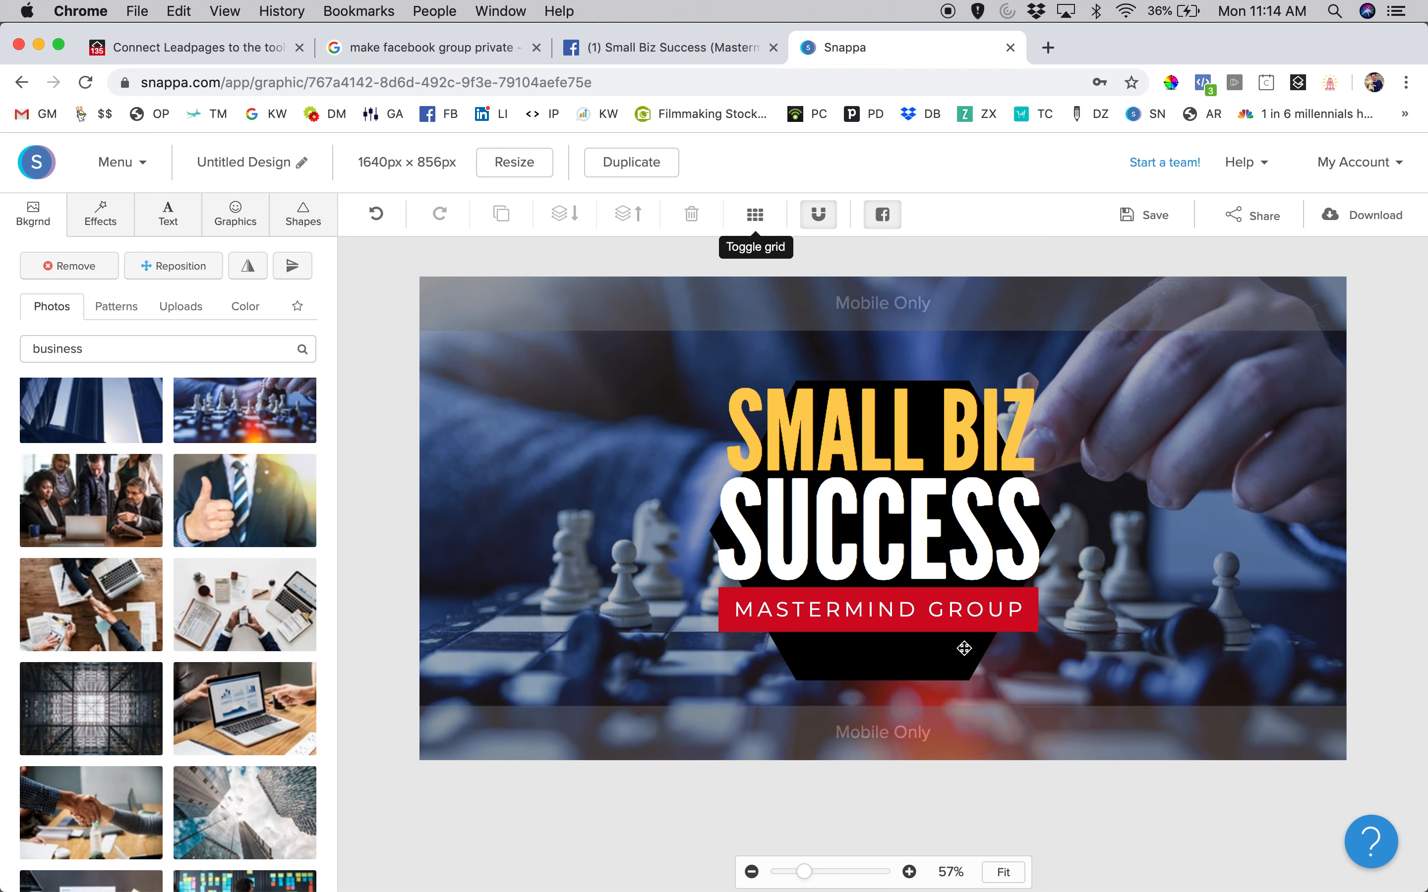
- Try enlarging and recentring the black hexagon behind the text, and delete the hexagon
click(923, 402)
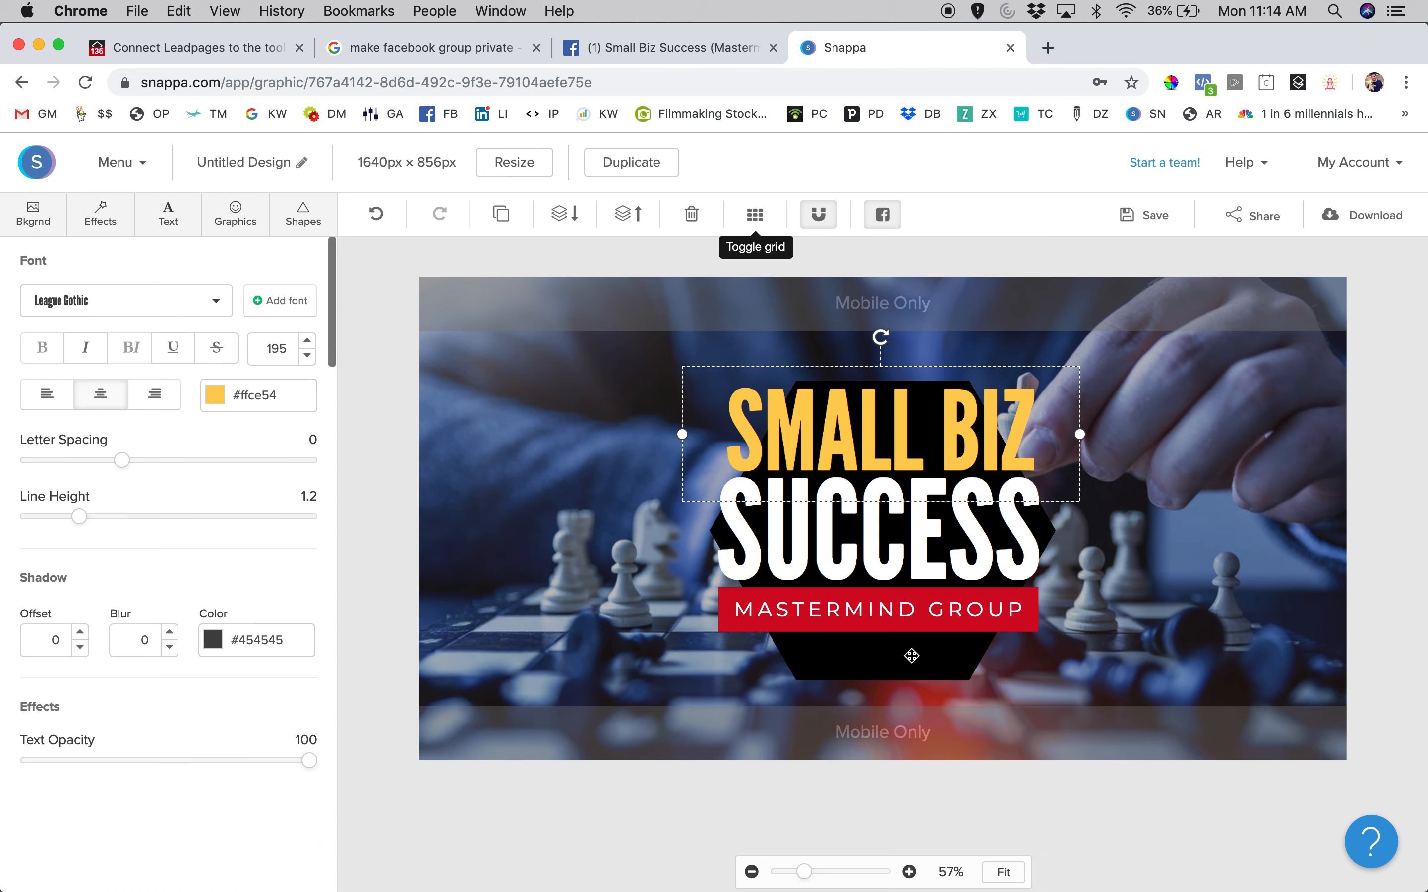
click(906, 669)
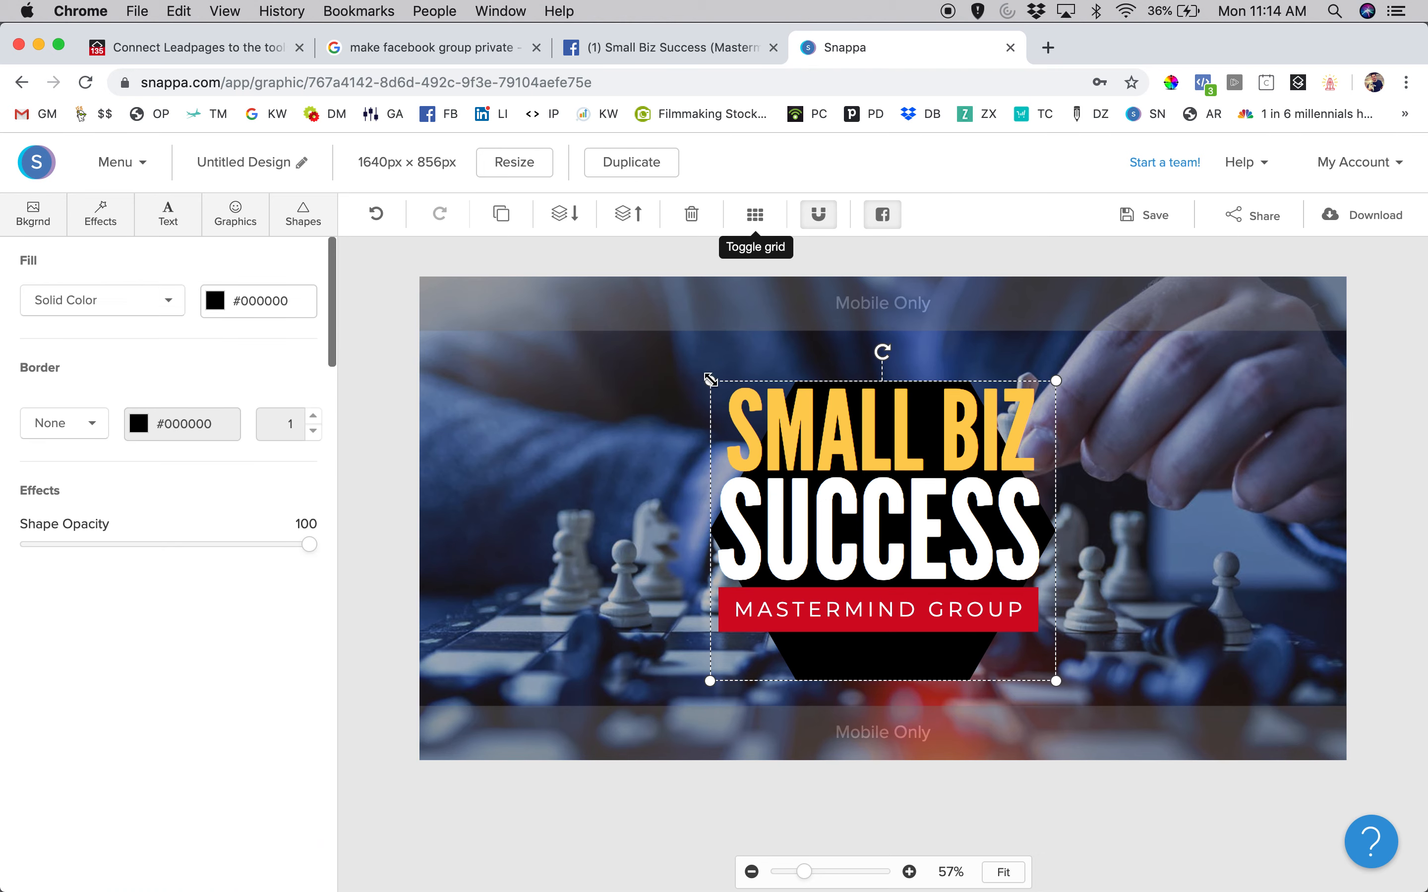
drag(710, 382, 673, 349)
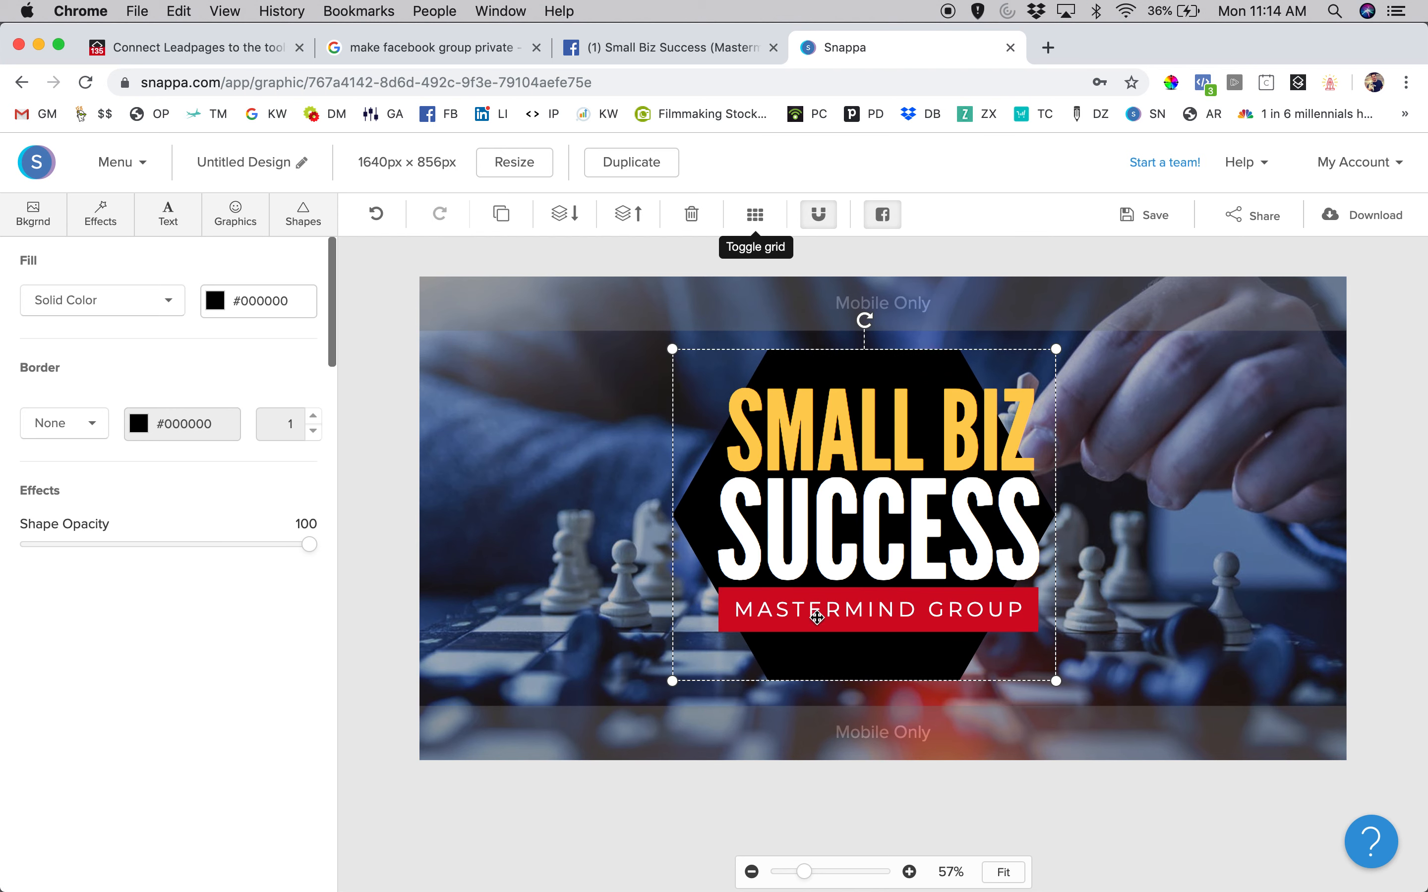
drag(835, 653, 858, 656)
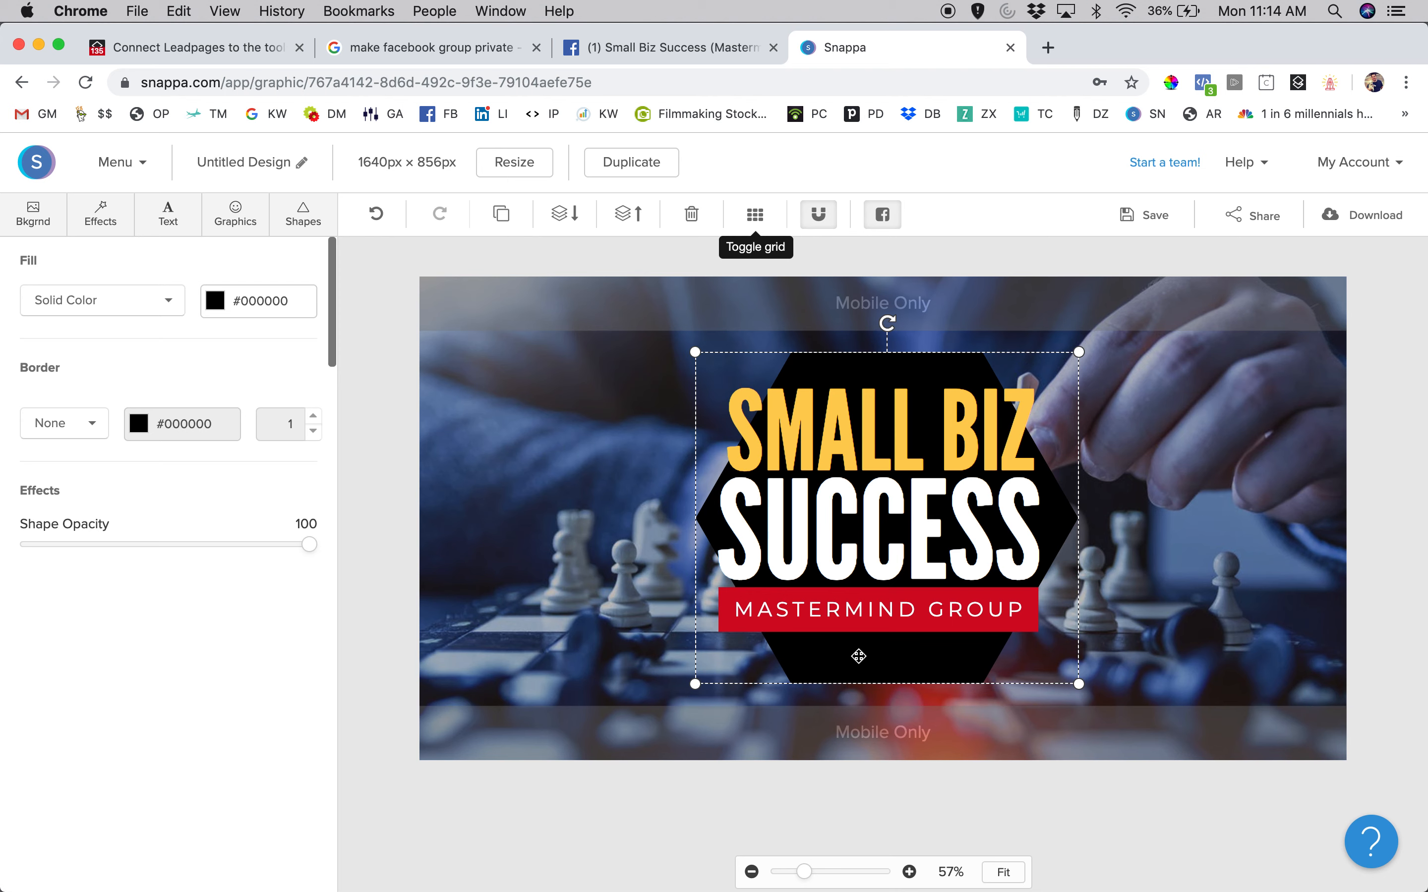
key(BackSpace)
- Try the thumbs-up businessman photo and the "Time for change" lightbox photo as the background
click(49, 220)
scroll(128, 635, down, 2)
scroll(127, 635, down, 2)
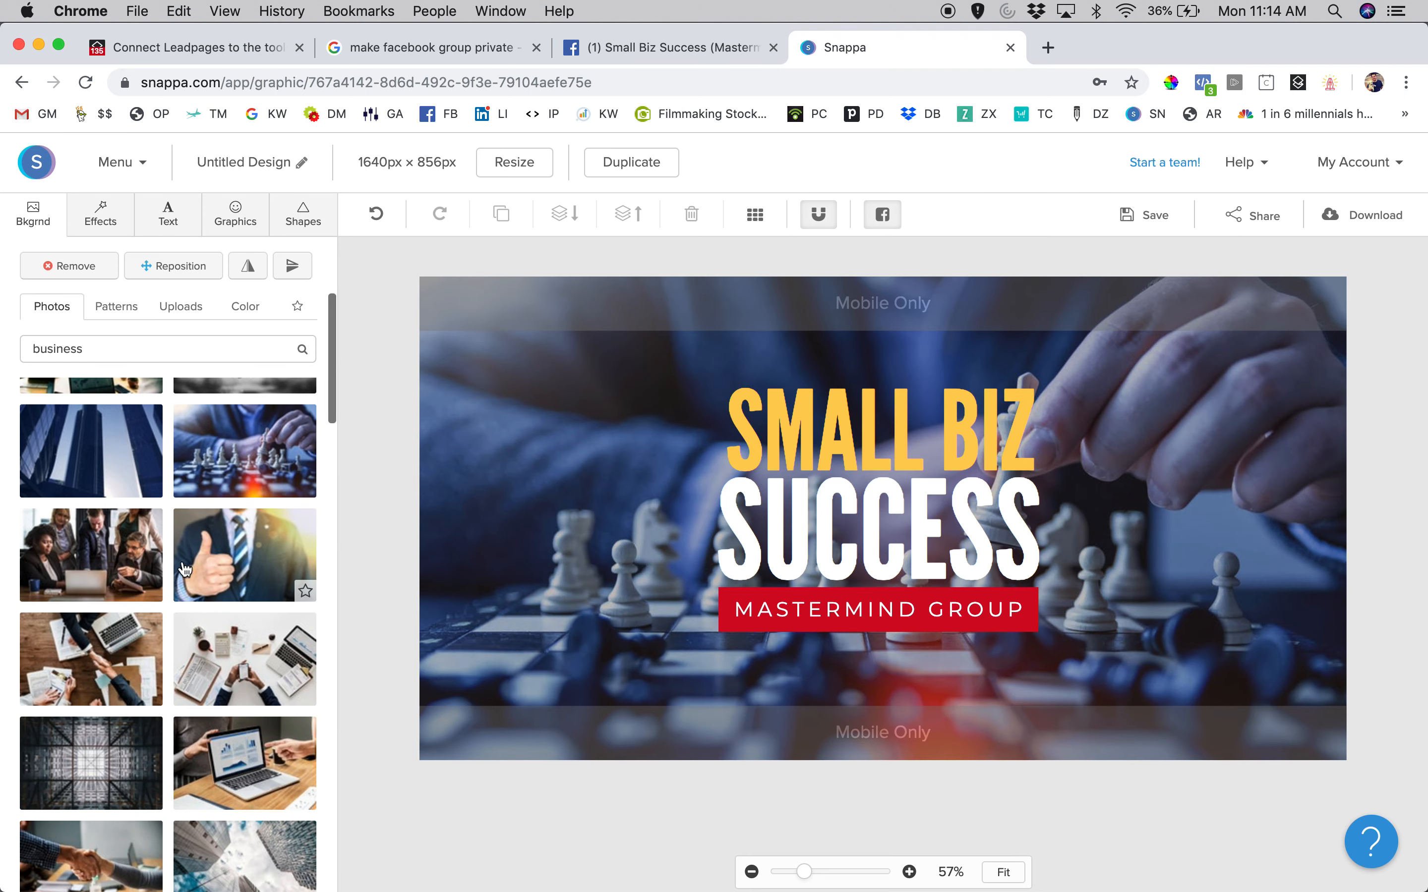
click(194, 564)
scroll(167, 639, down, 5)
scroll(168, 639, down, 10)
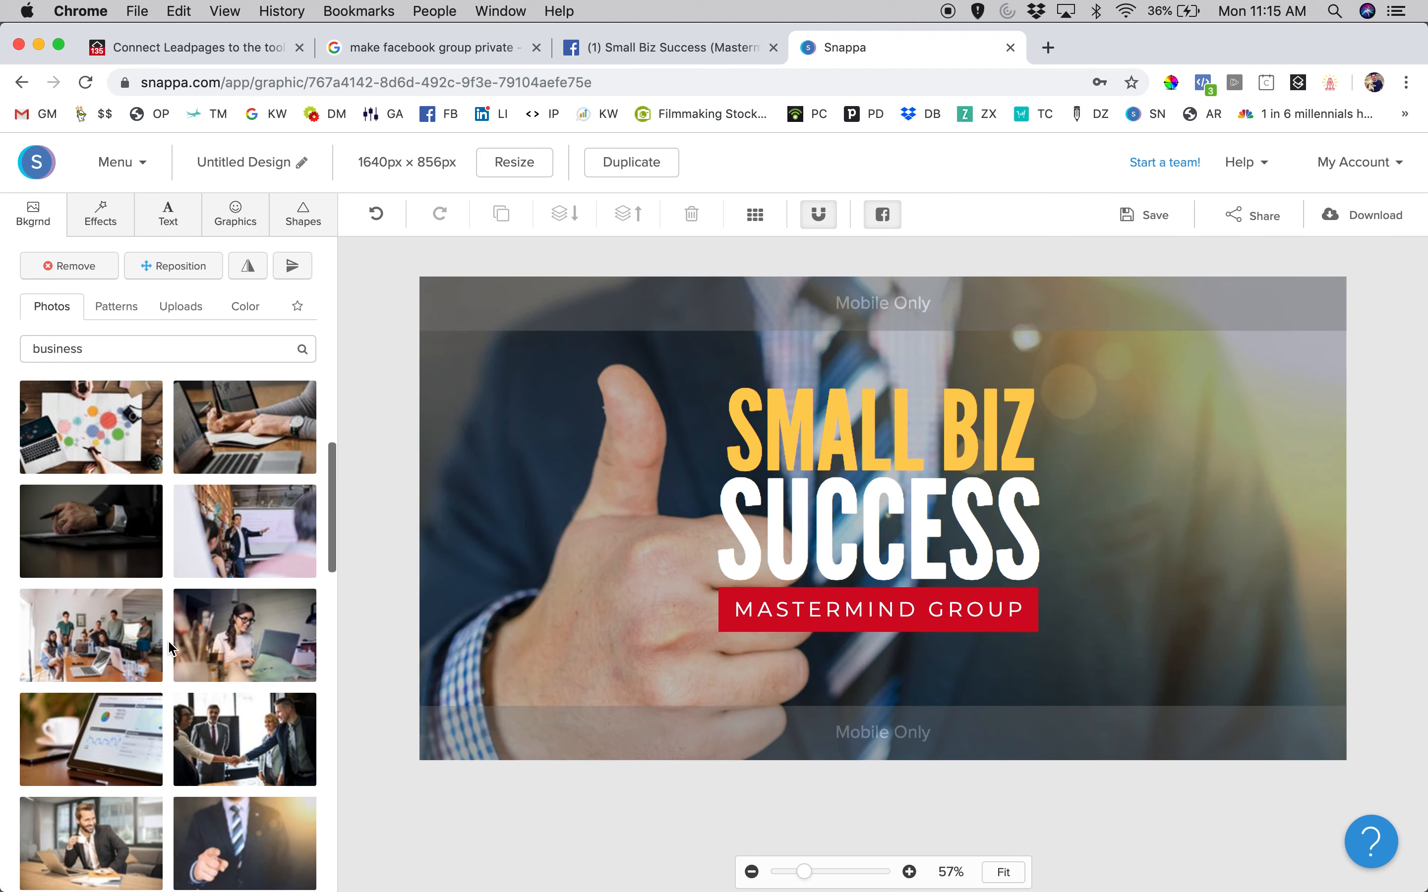
click(221, 533)
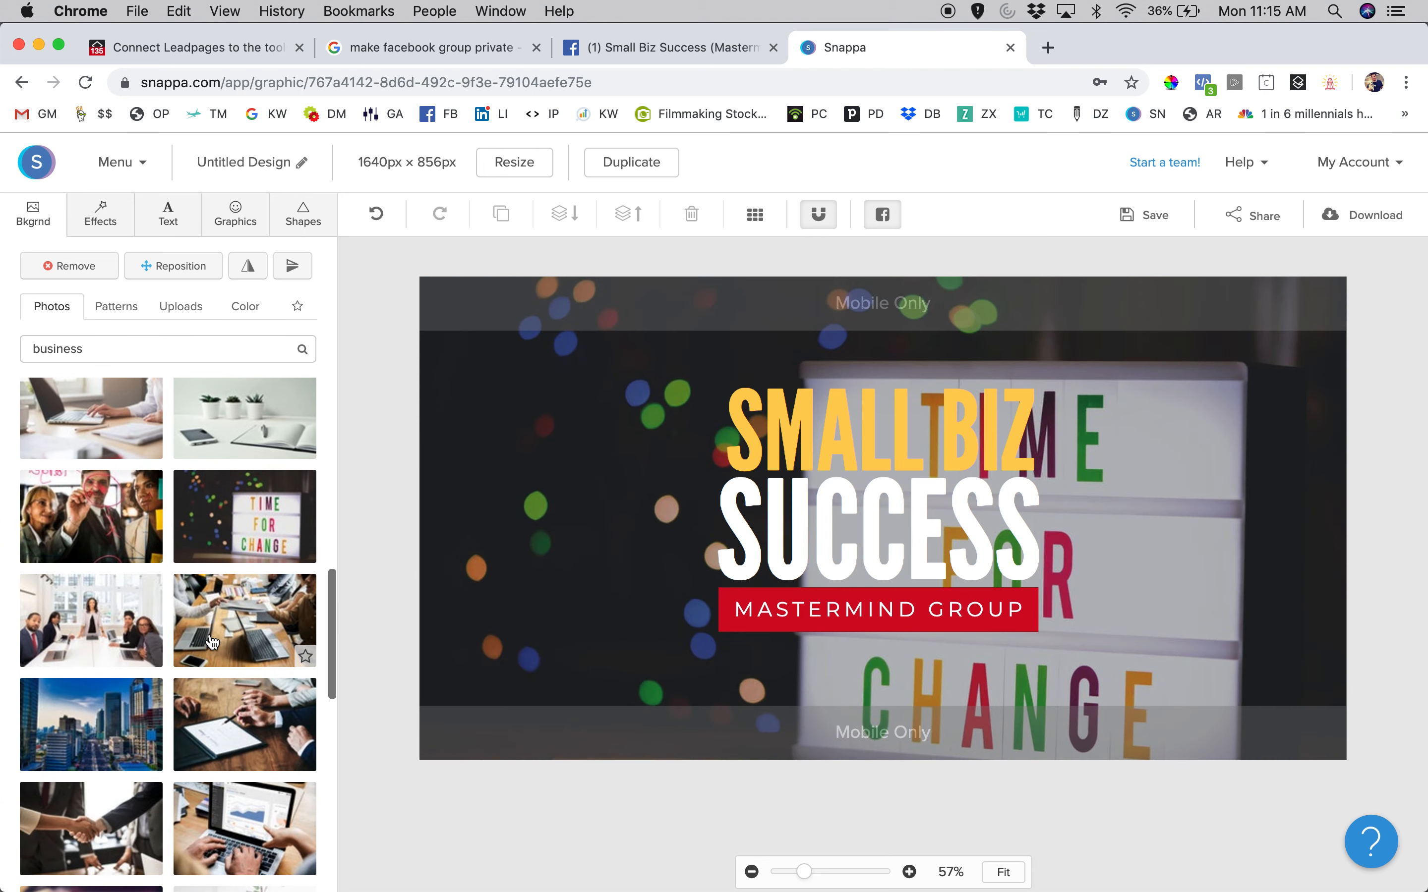
- Set the dark desk photo with the laptop, coffee cup and notebook as the background
scroll(212, 626, down, 8)
scroll(212, 642, down, 4)
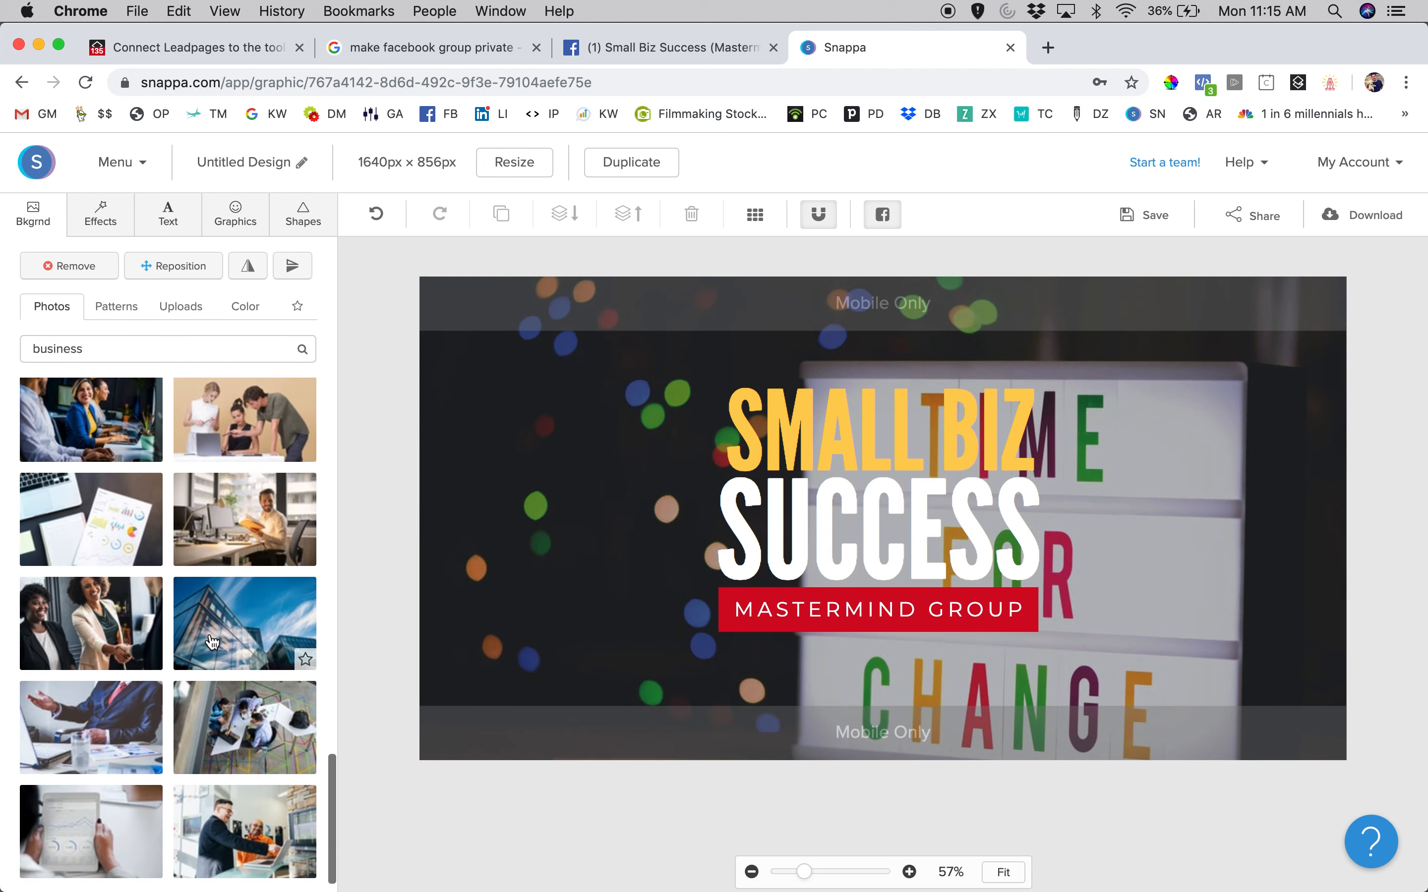
scroll(158, 663, down, 8)
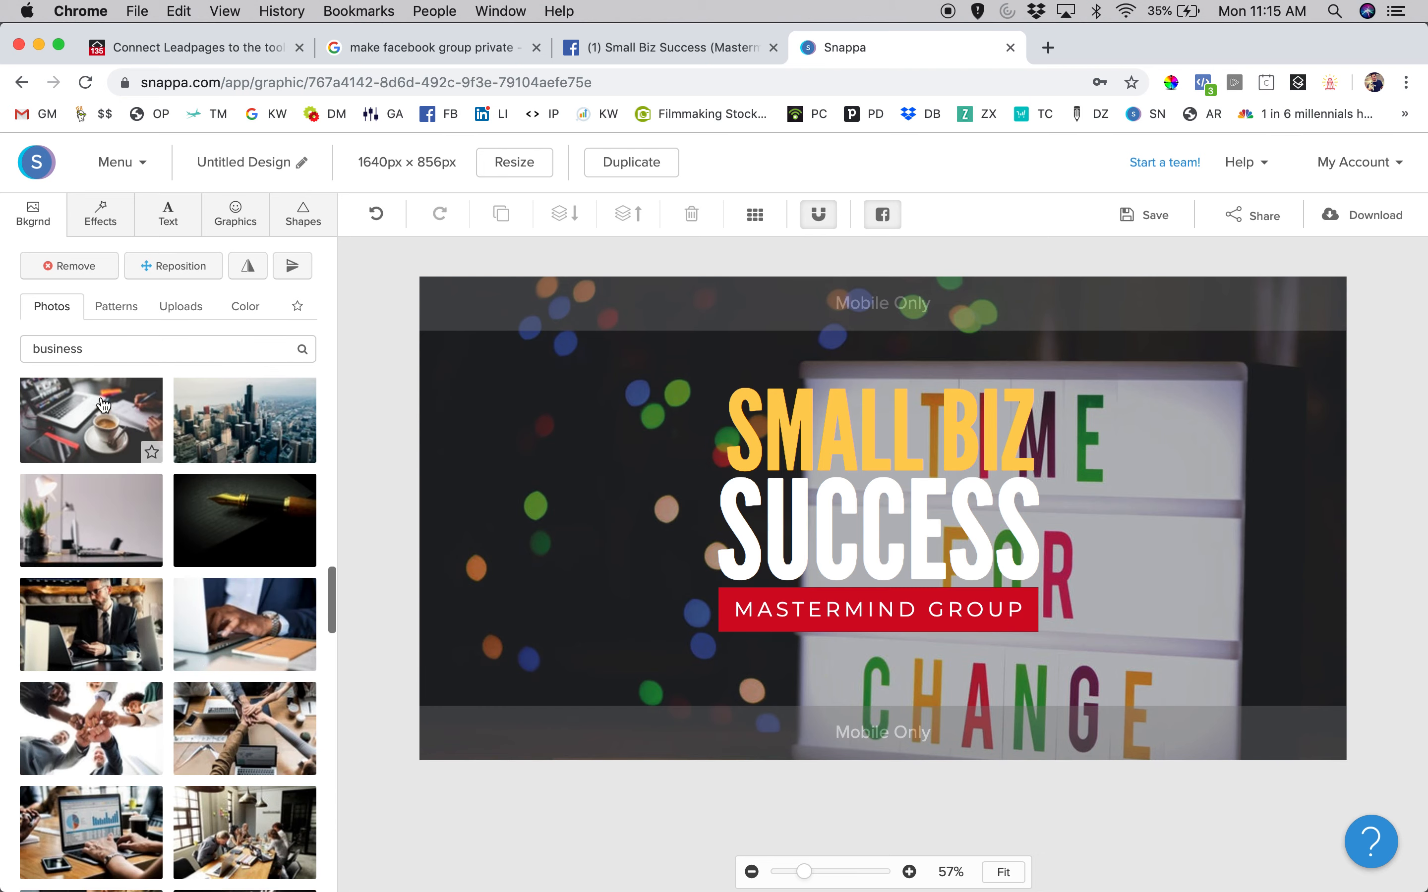
click(99, 392)
scroll(235, 647, down, 3)
scroll(235, 647, down, 5)
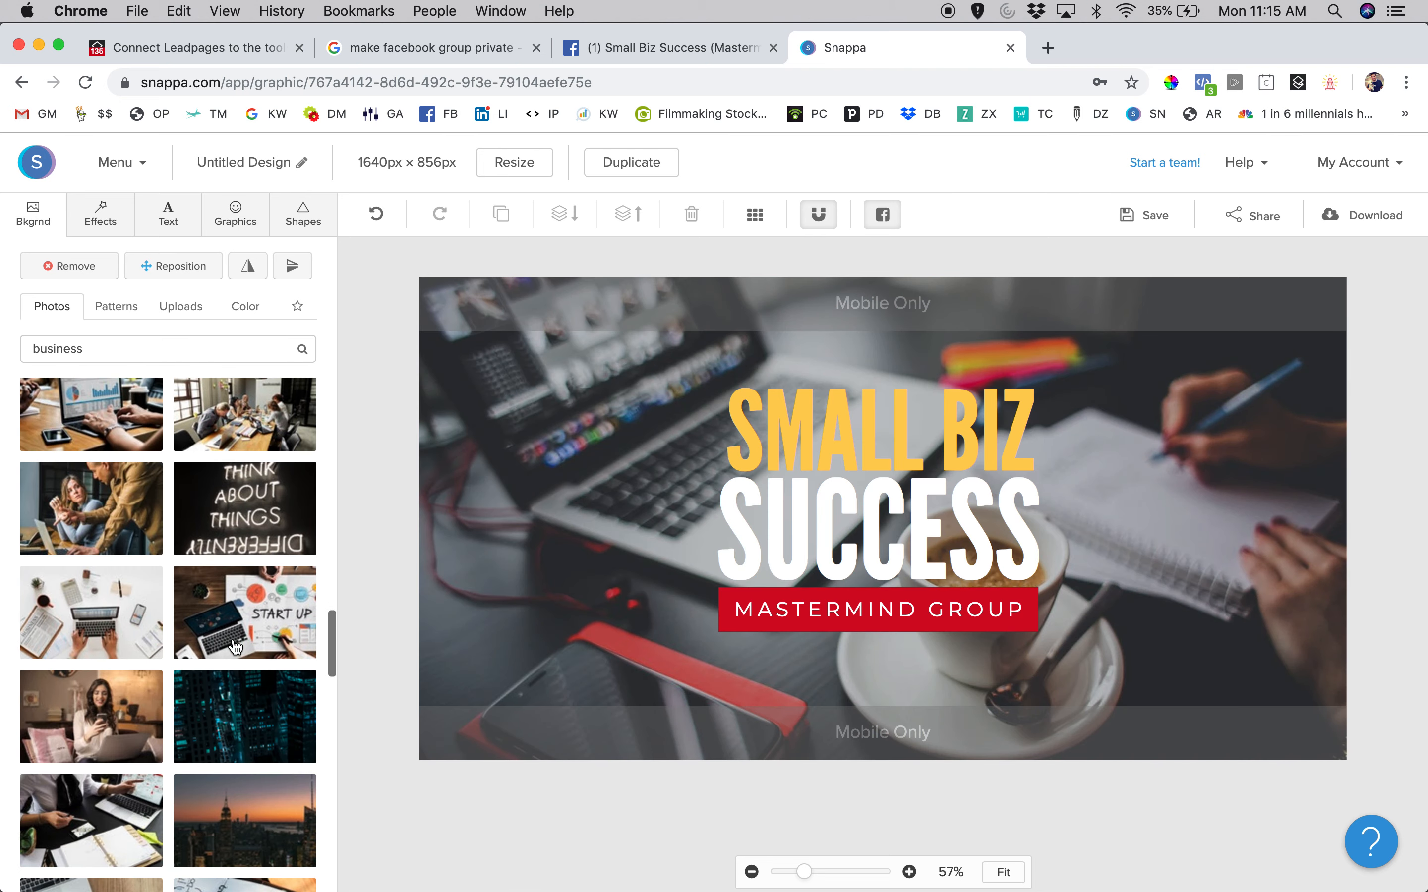
scroll(186, 729, down, 2)
scroll(186, 728, down, 2)
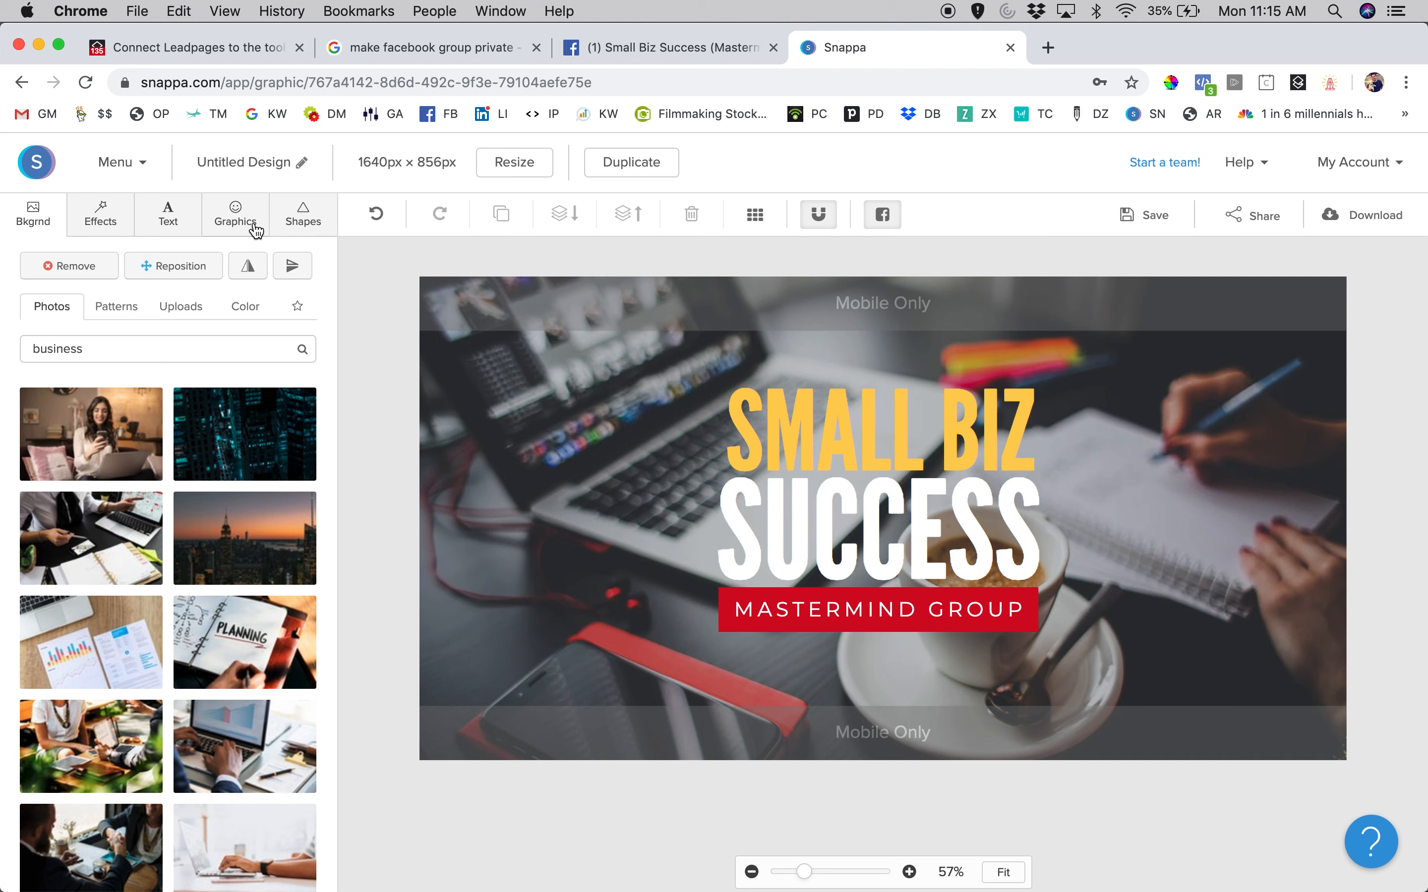
- Add a solid square shape and stretch it into a wide rectangle covering all the title text and the red banner
click(285, 208)
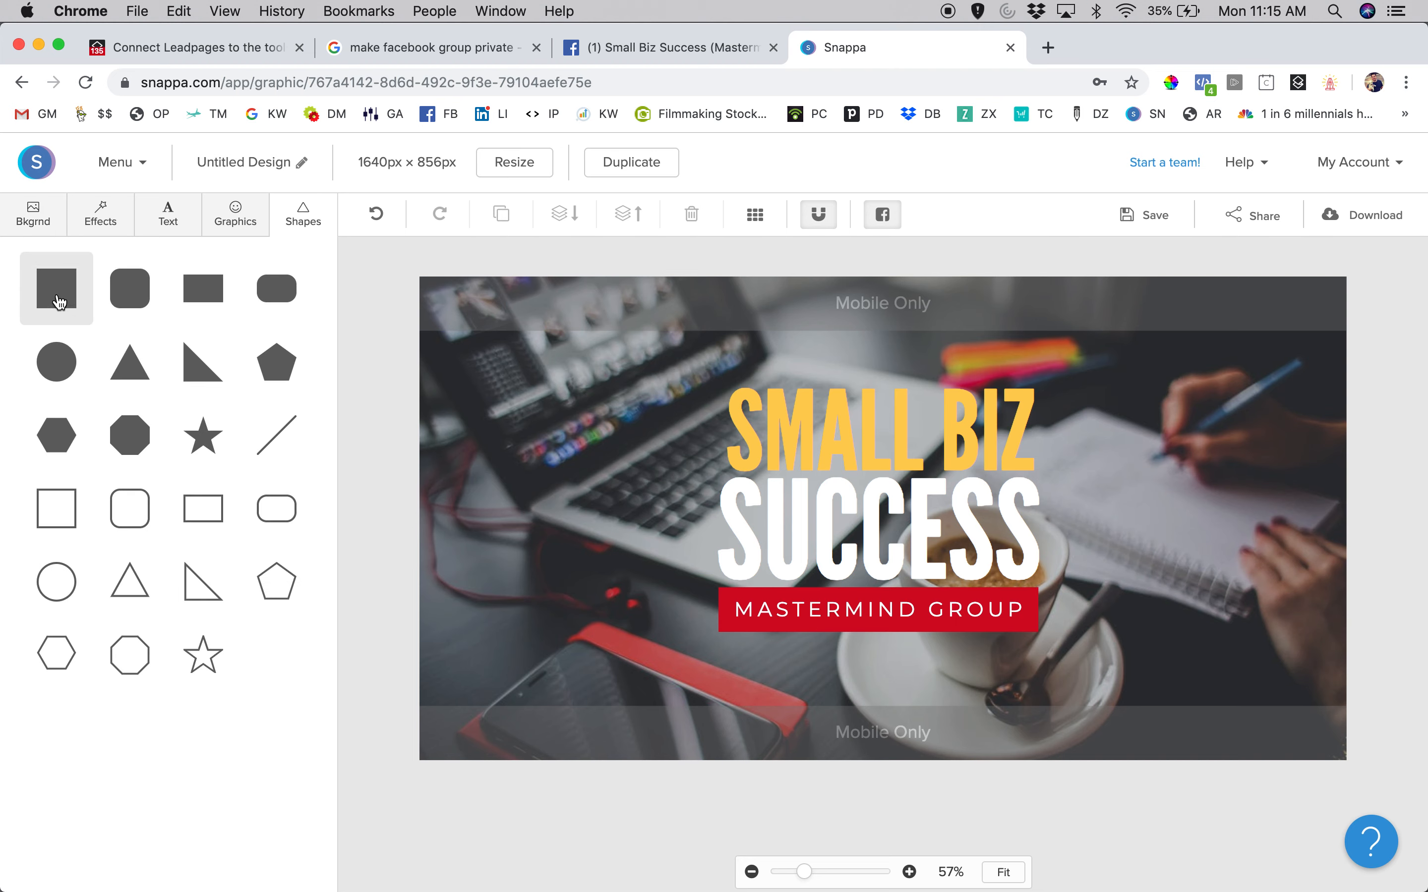
click(56, 289)
drag(854, 485, 749, 443)
drag(878, 479, 1068, 479)
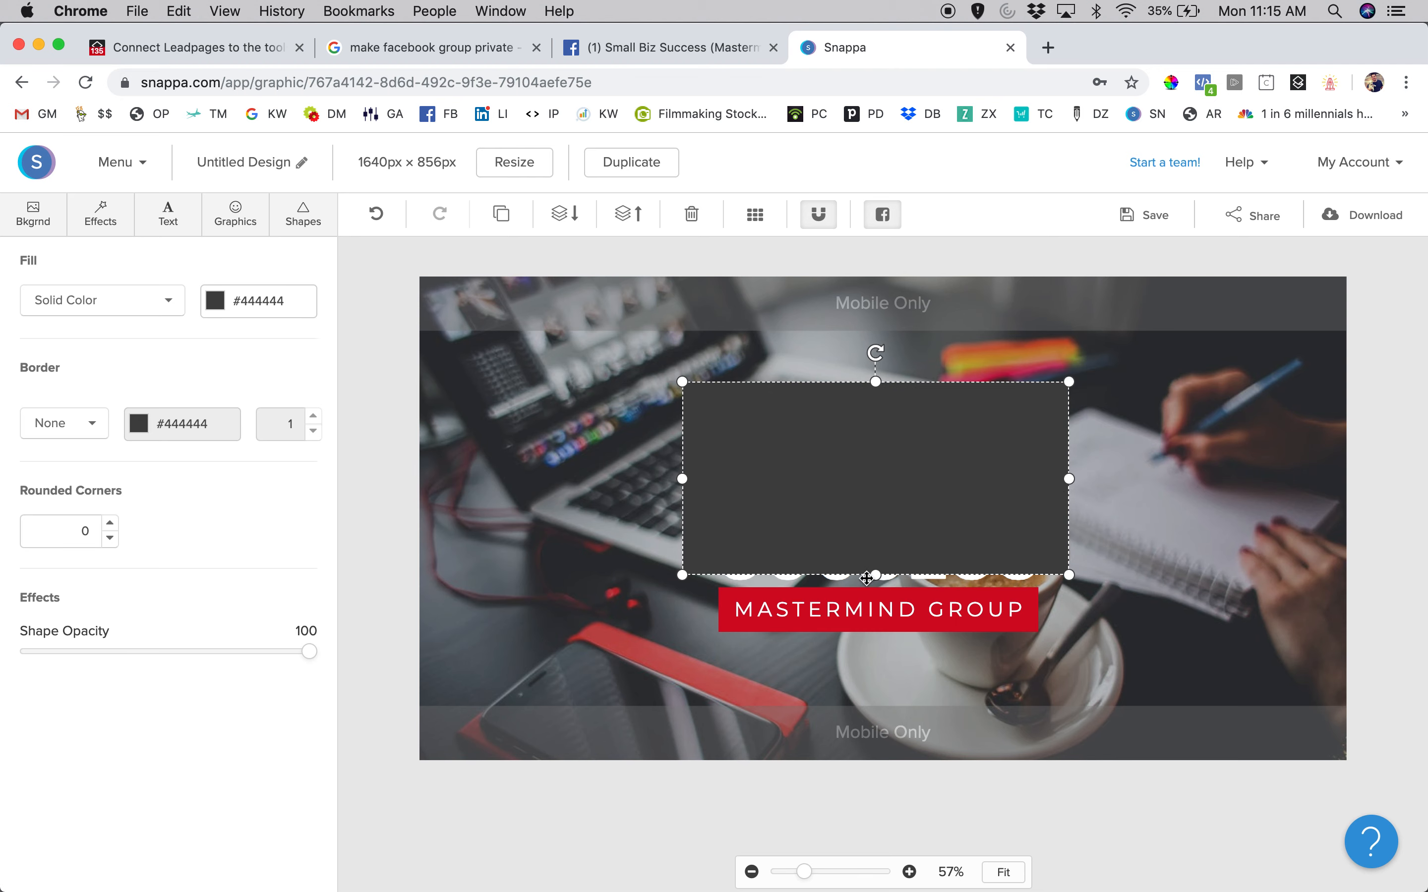
drag(877, 573, 885, 646)
mouse_move(885, 545)
mouse_down()
mouse_move(898, 546)
mouse_move(893, 524)
mouse_move(892, 551)
mouse_up()
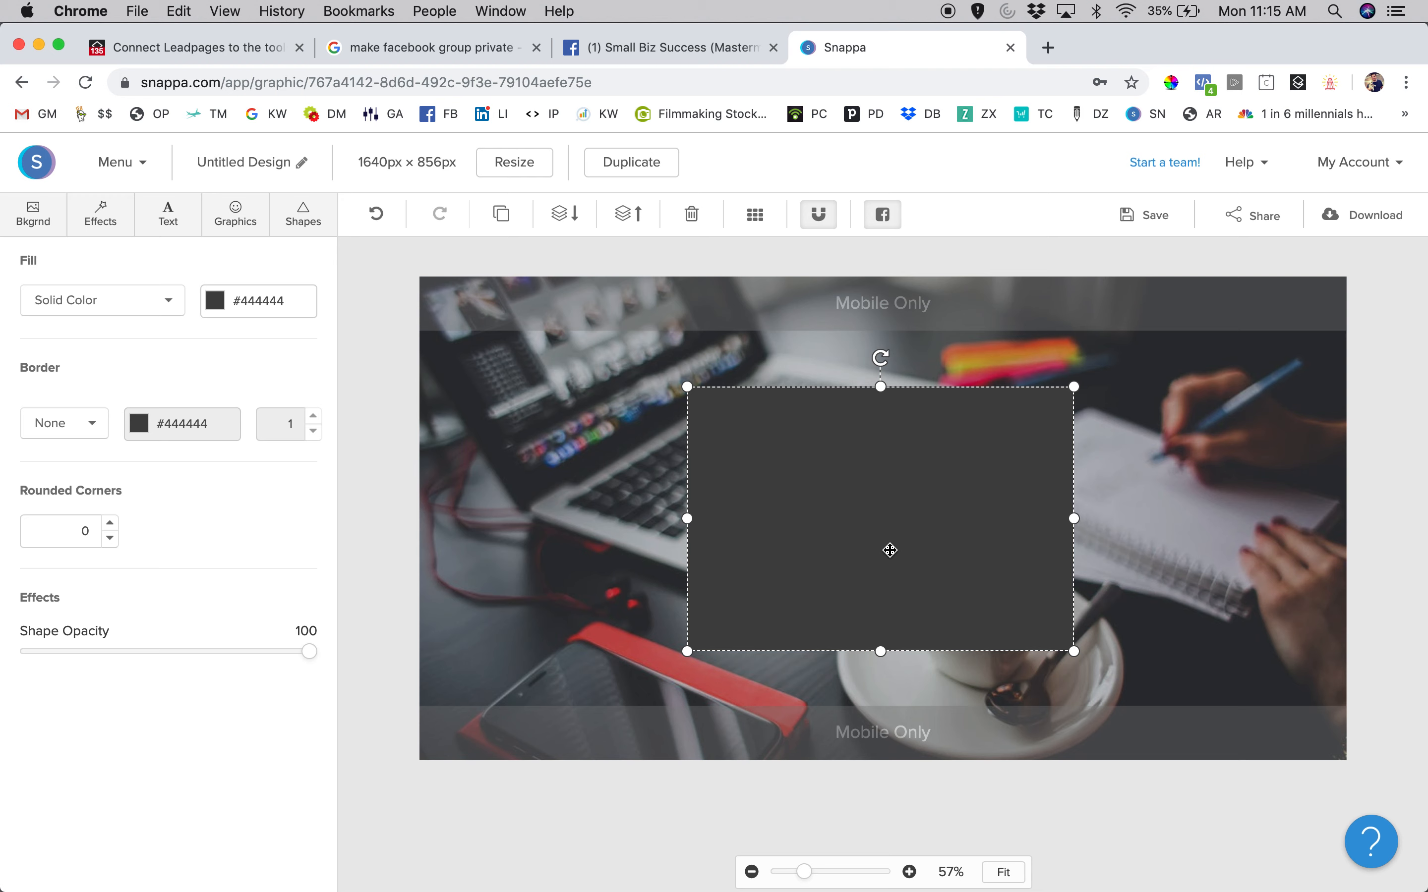
- Try the light grey fill colours #ccd1d9 and #aab2bd on the rectangle
click(242, 307)
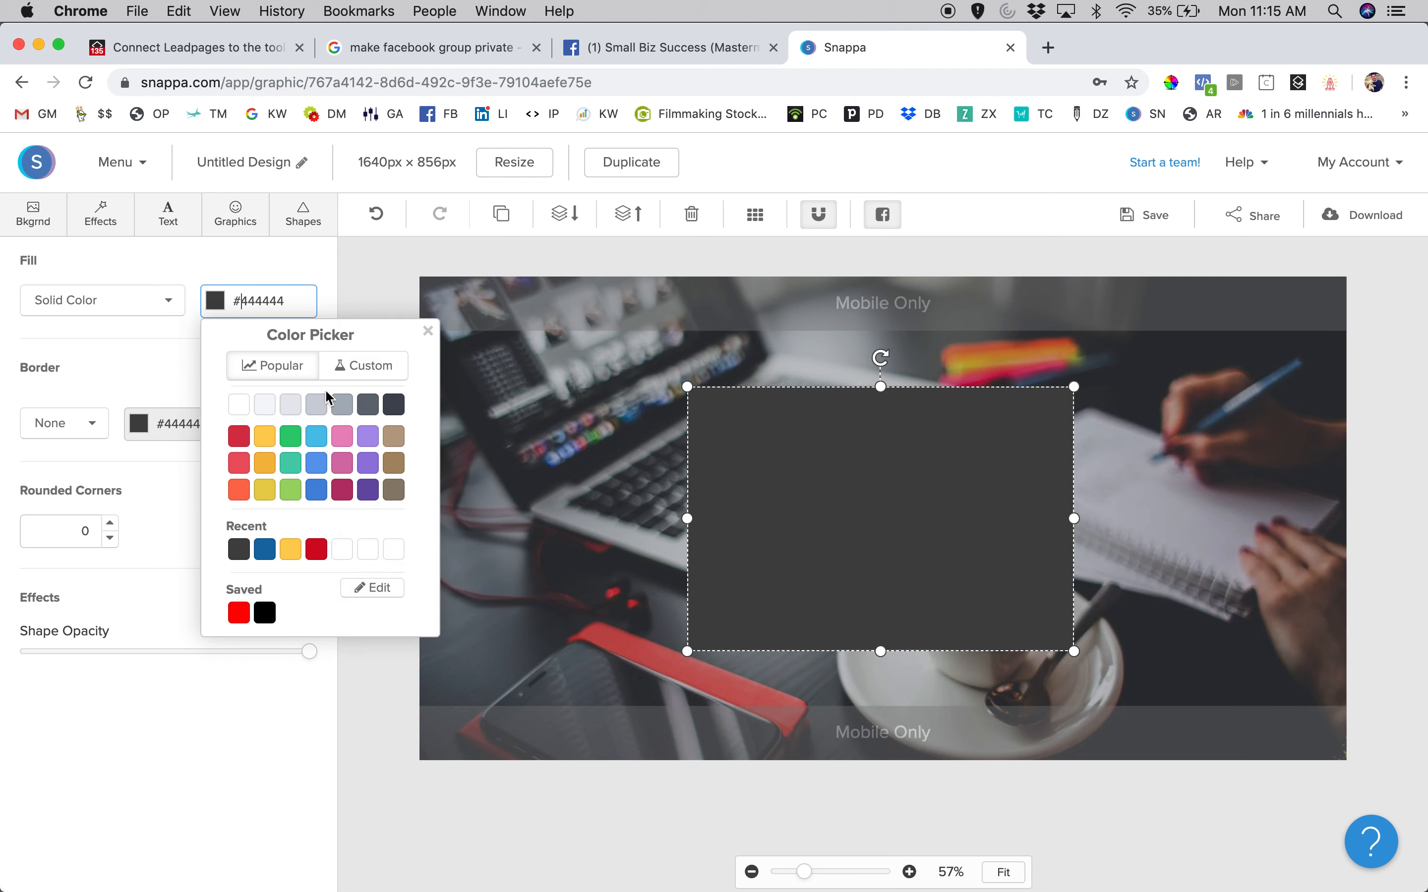
click(340, 407)
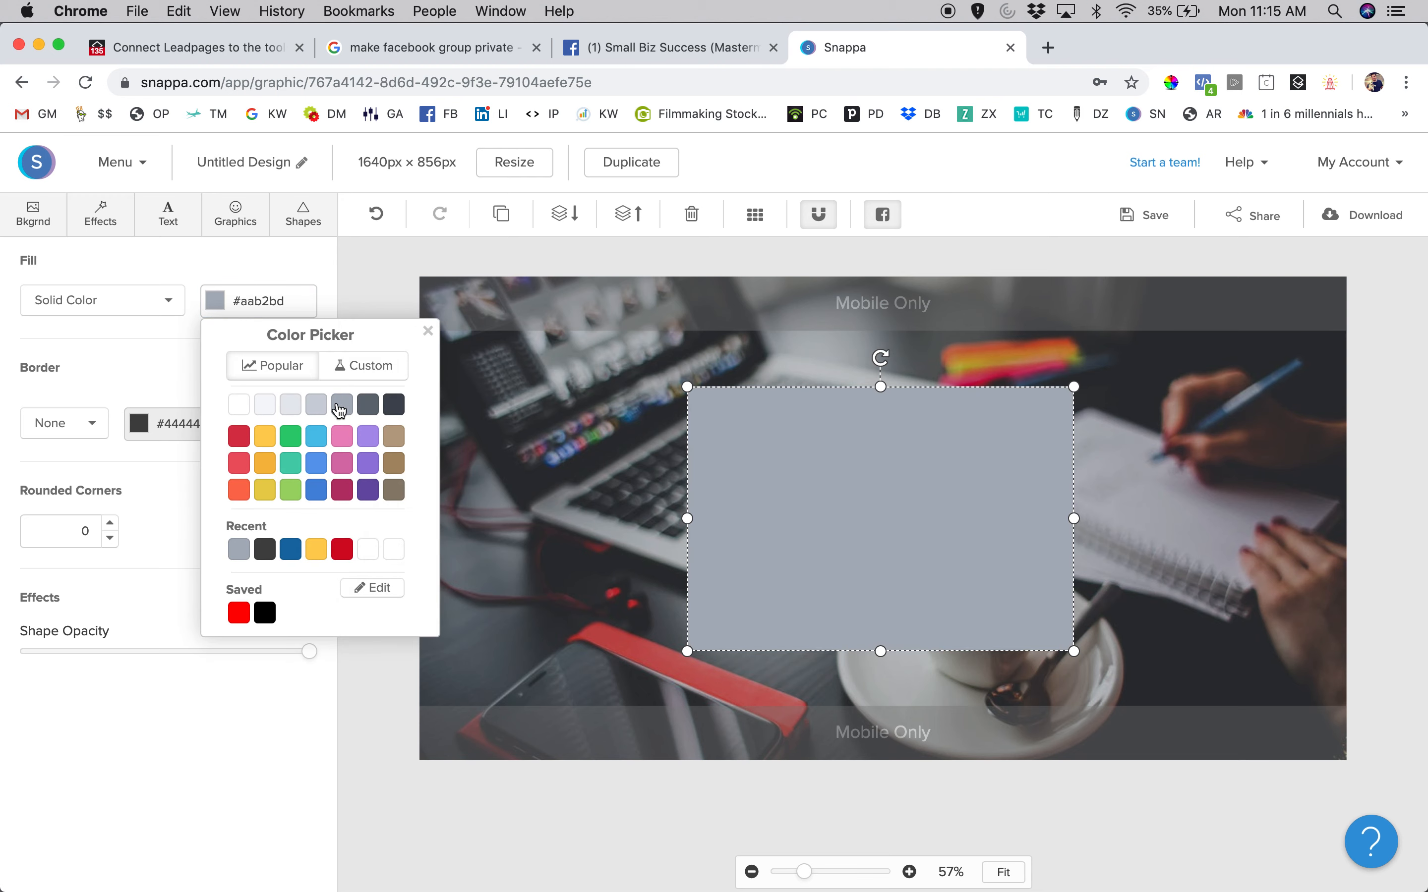
click(314, 407)
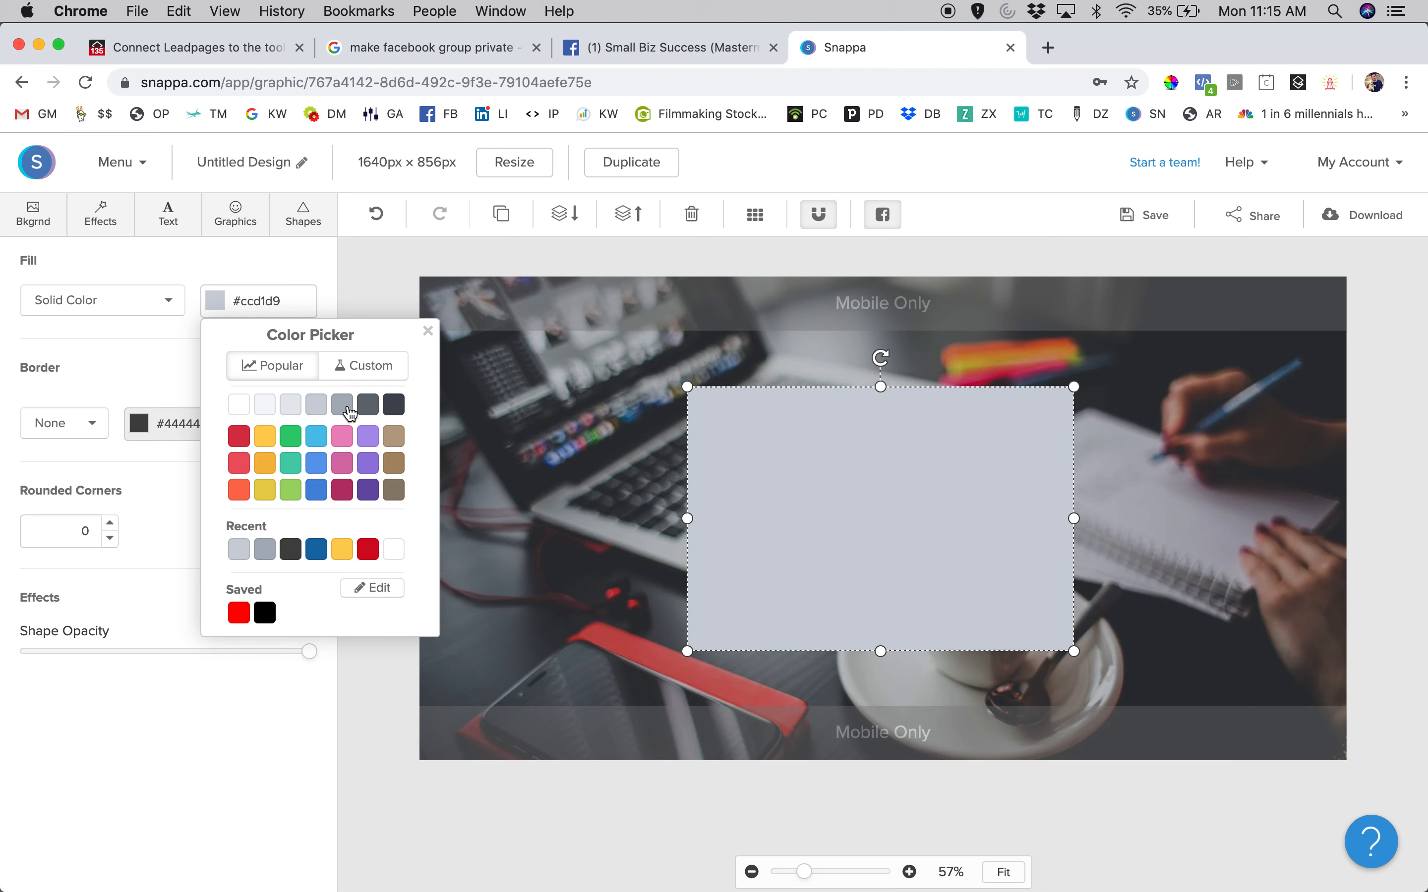
click(342, 406)
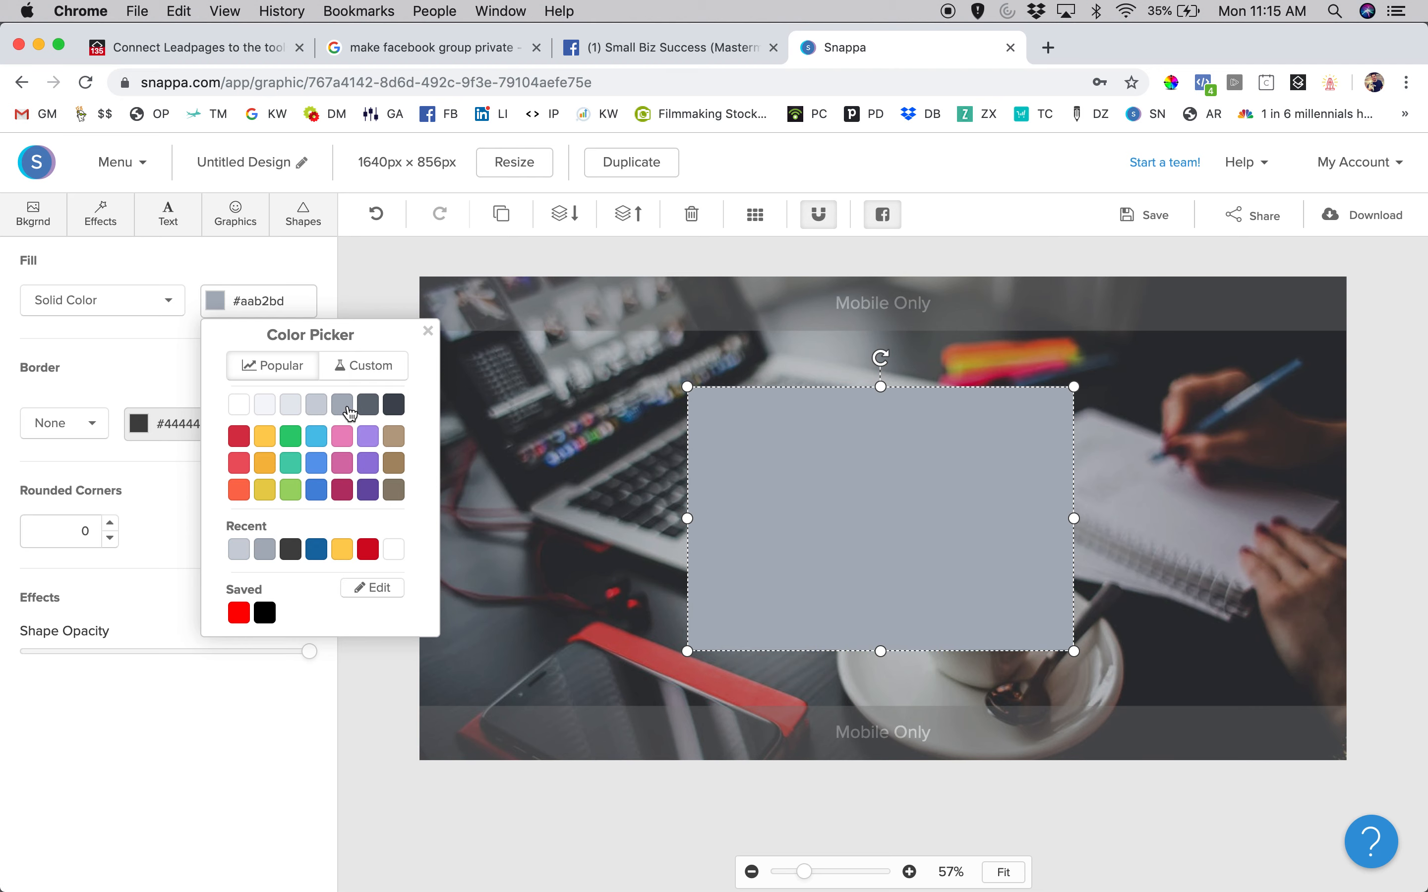
click(129, 363)
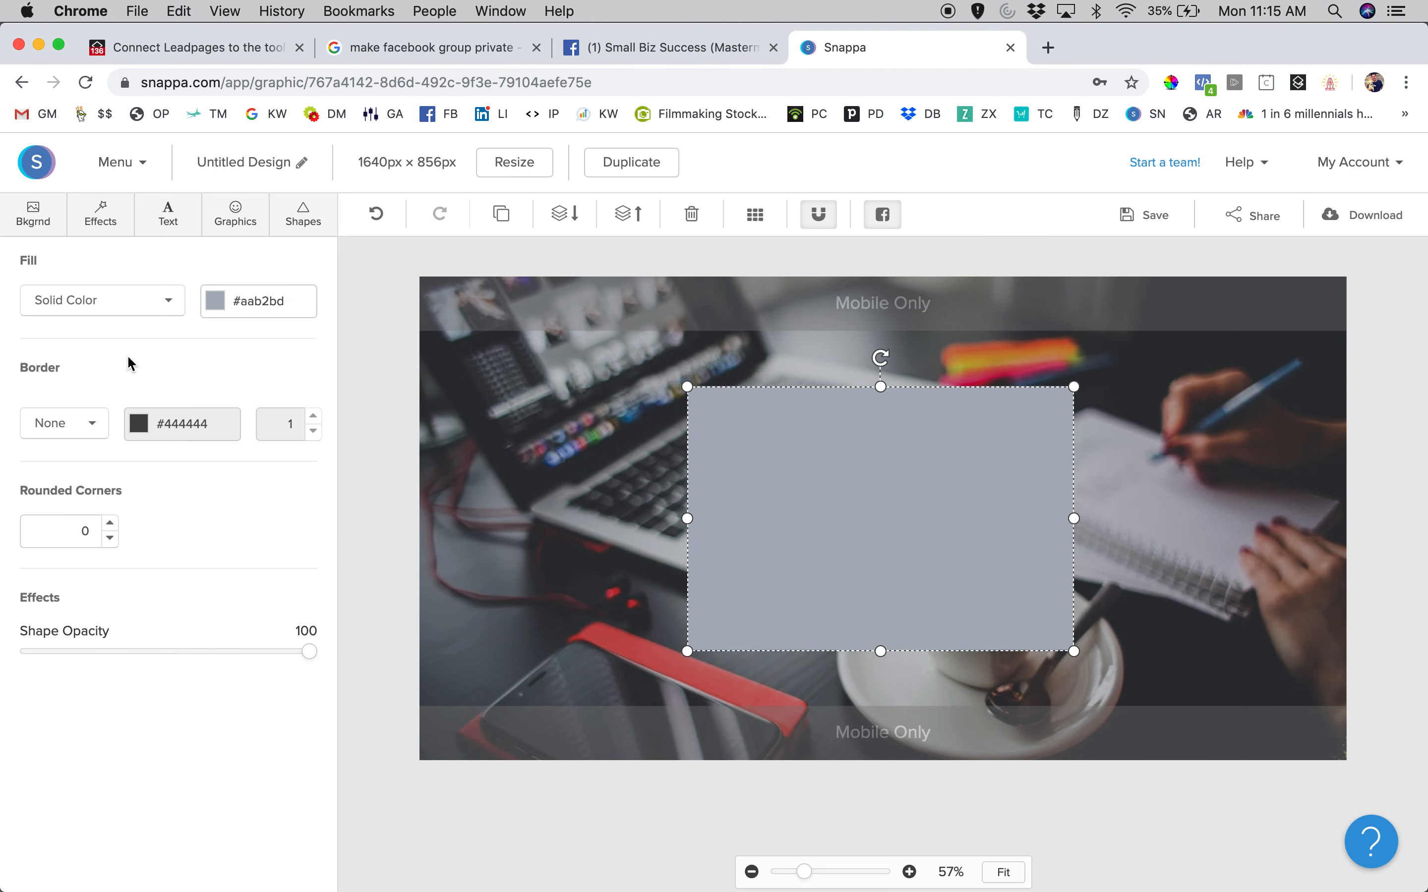
click(106, 295)
click(267, 361)
click(847, 478)
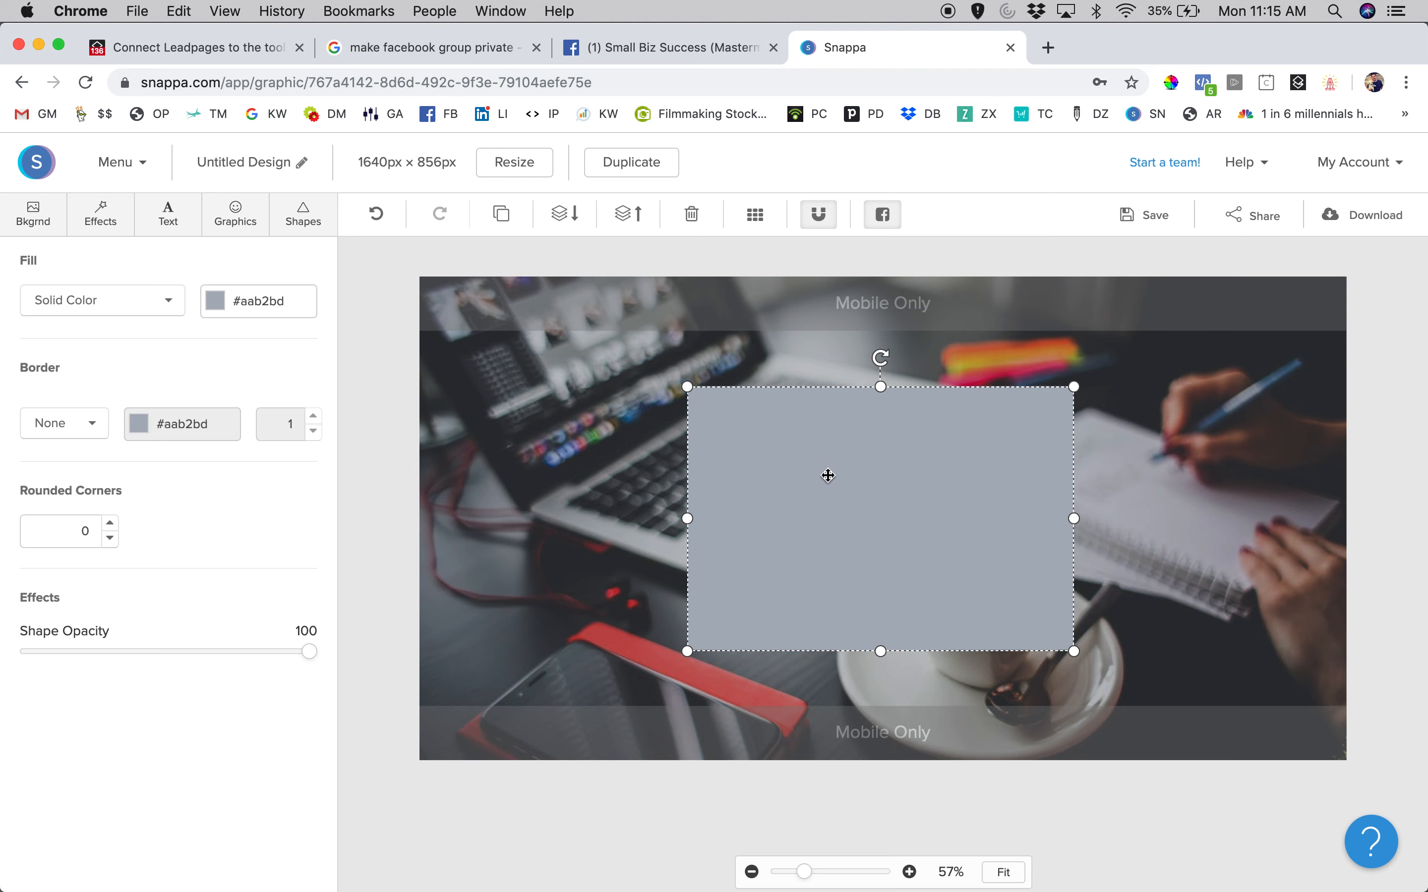
- Compare further grey shades on the rectangle and set its fill colour to #656d78
click(258, 288)
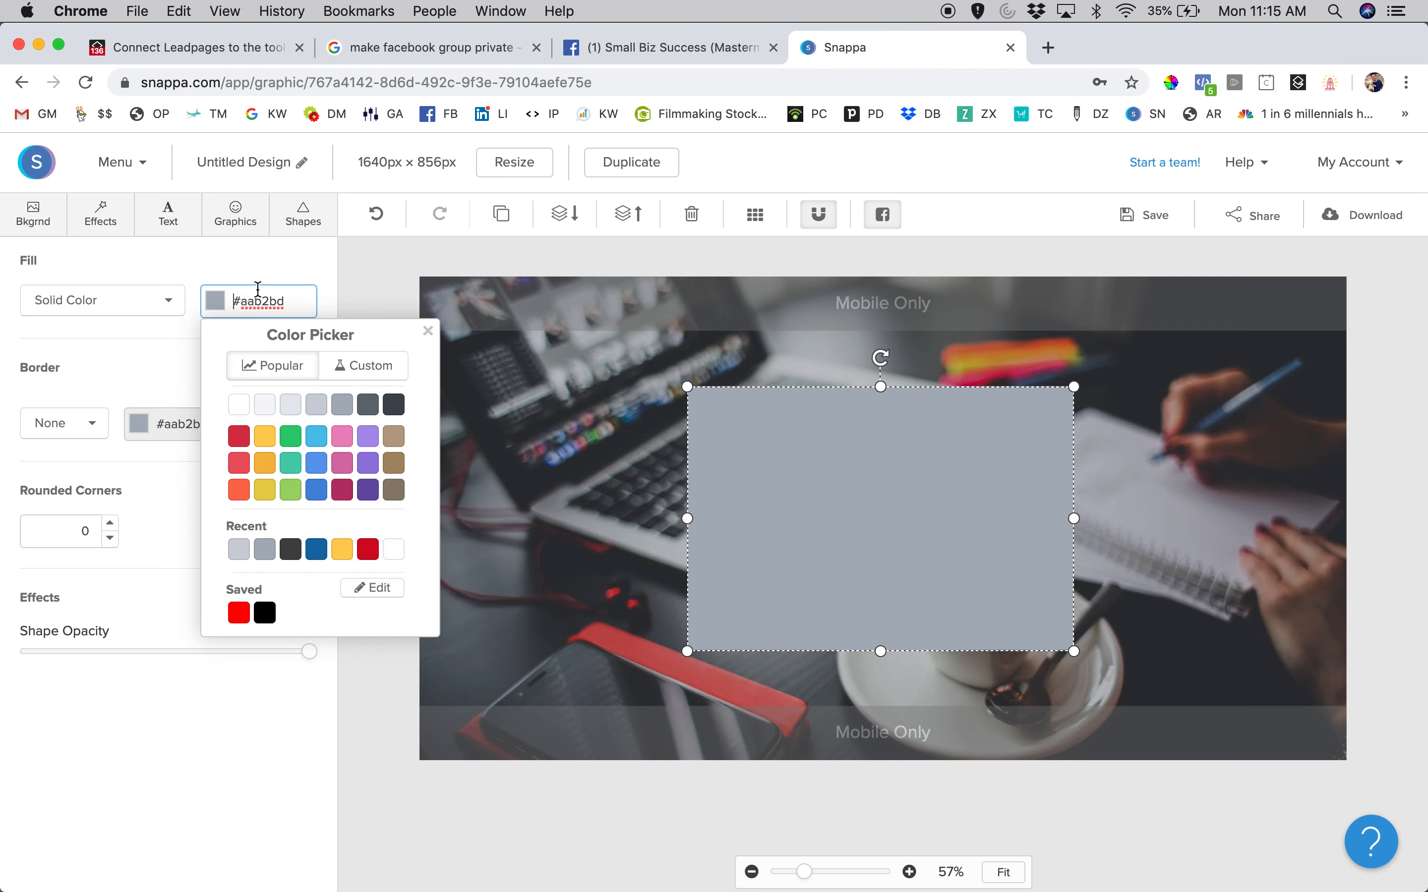
click(283, 410)
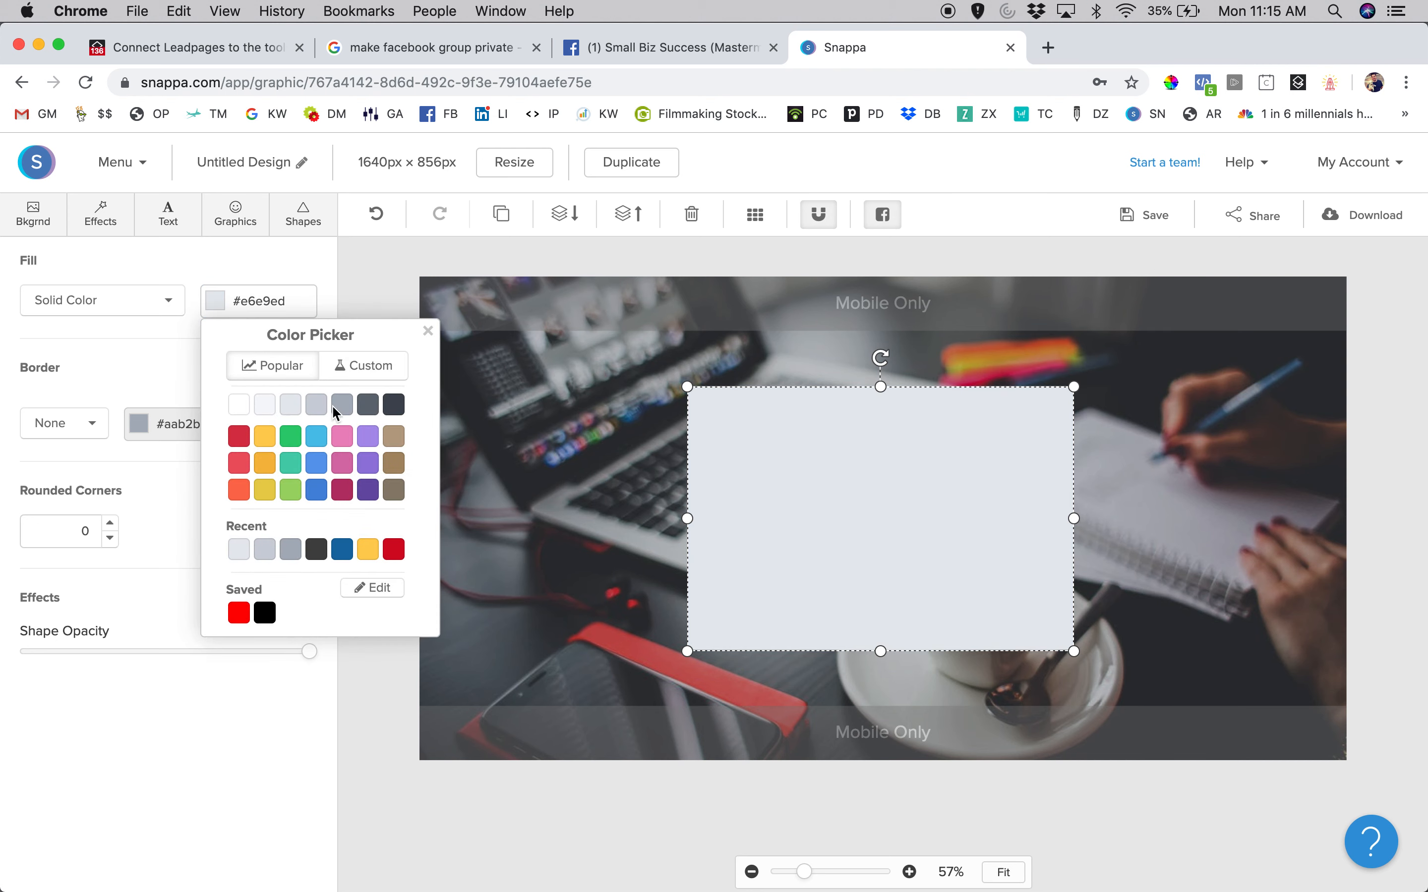
click(369, 408)
click(393, 407)
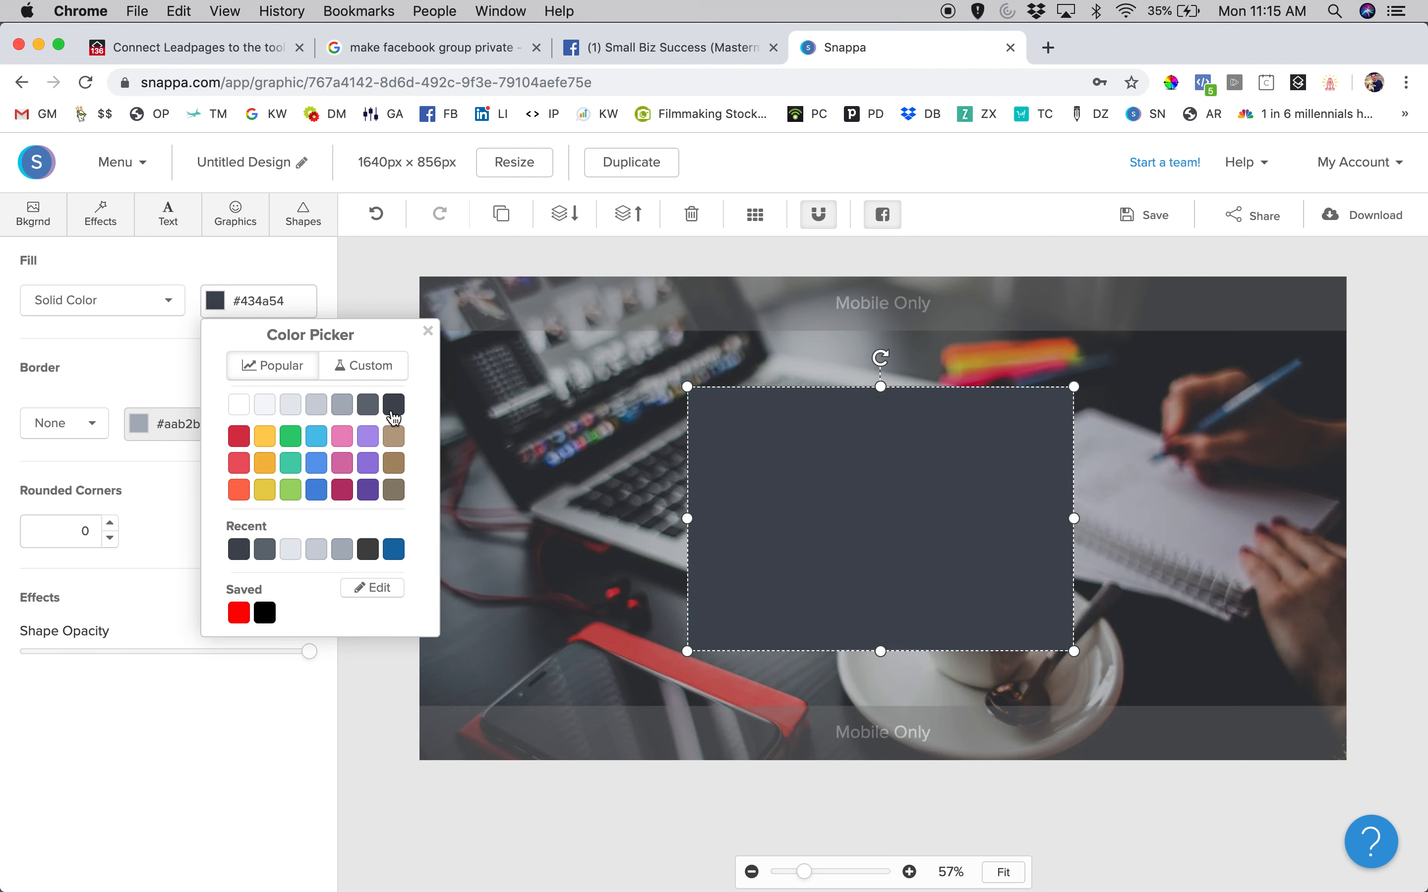
click(374, 410)
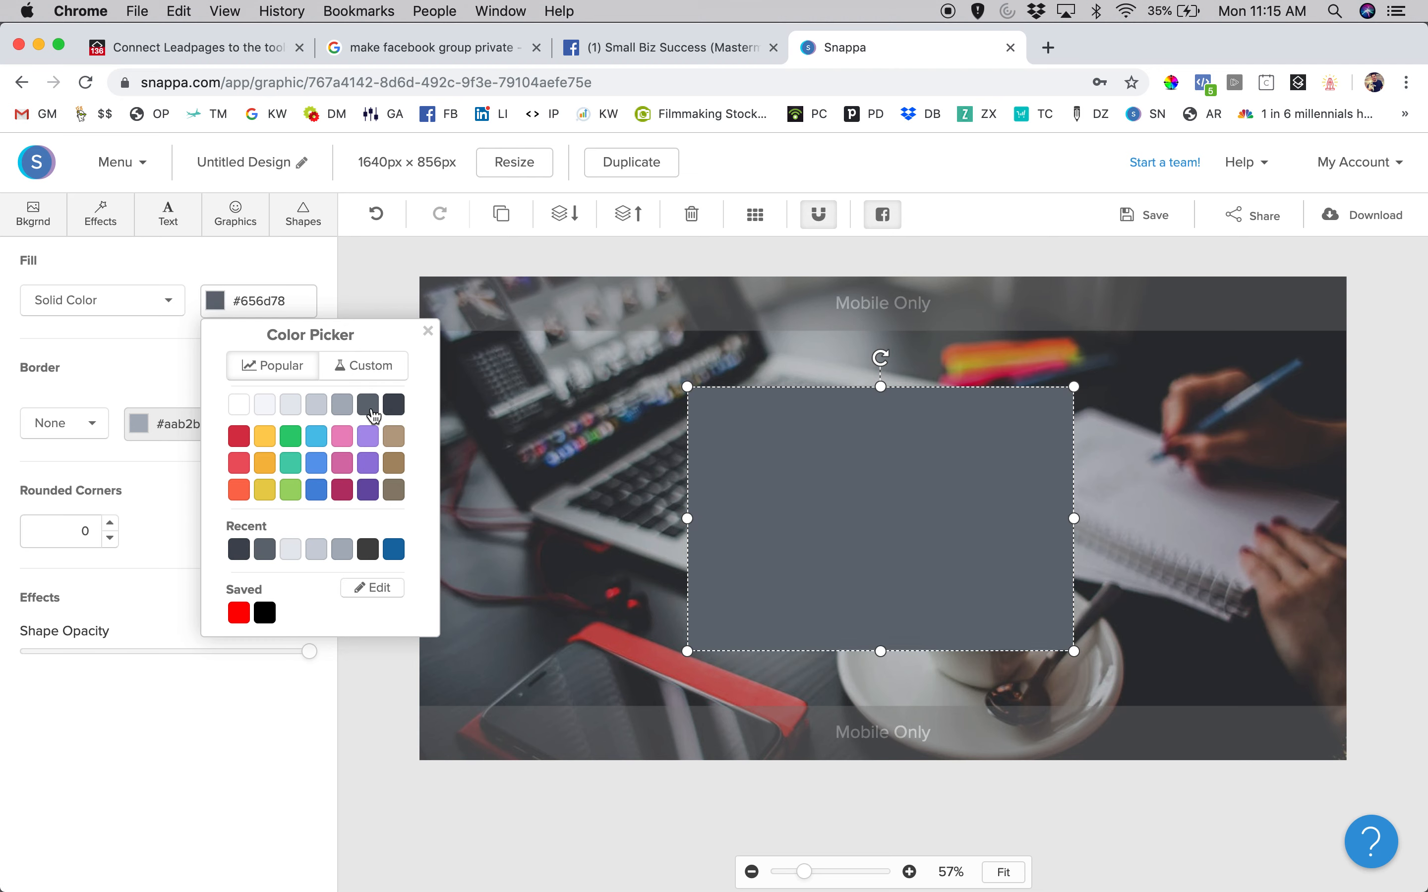
click(799, 545)
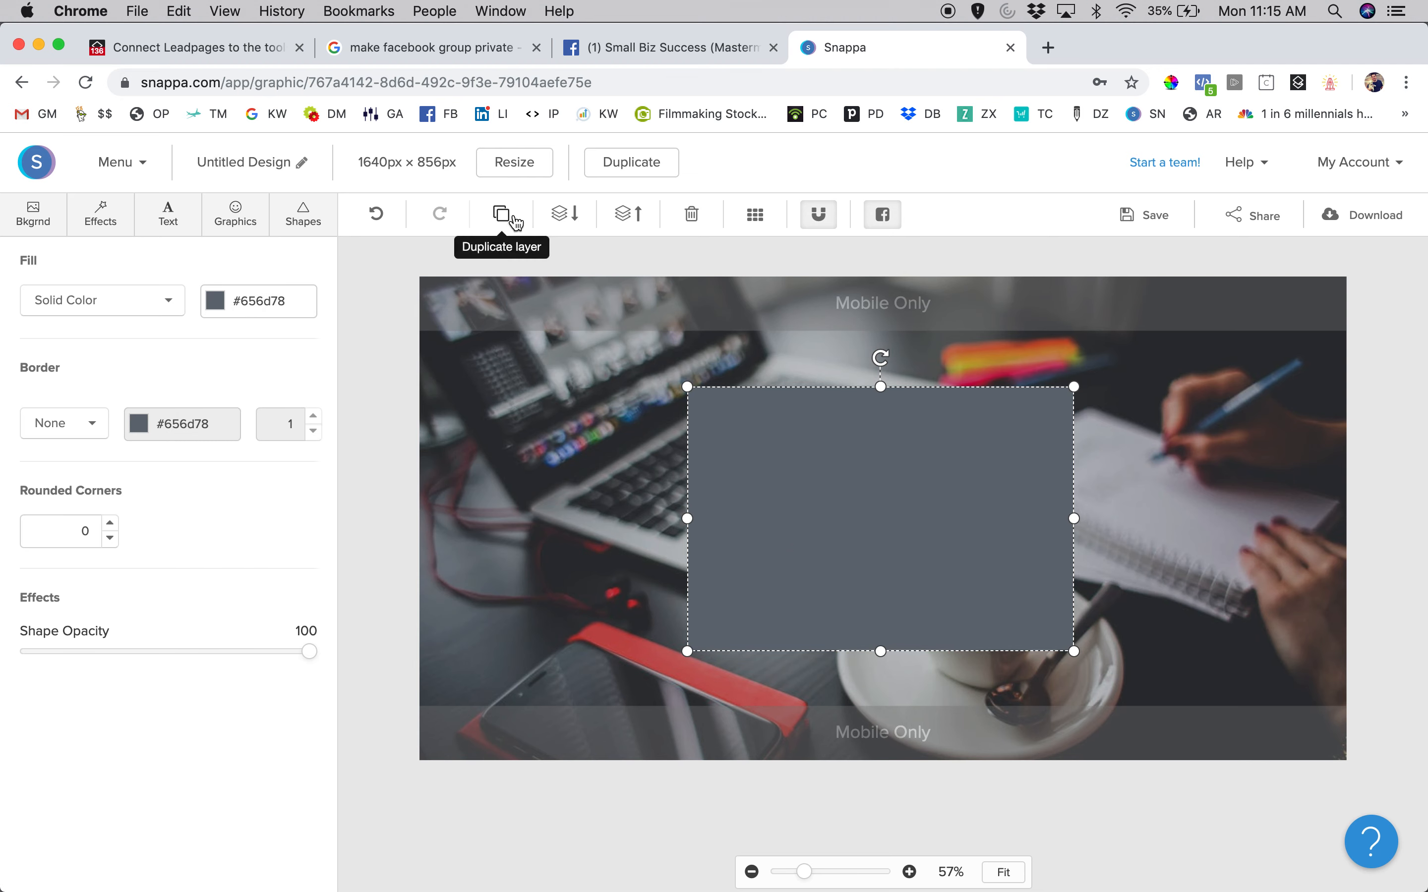
- Send the grey rectangle back behind the "SMALL BIZ", "SUCCESS" and "MASTERMIND GROUP" layers
click(577, 226)
click(578, 227)
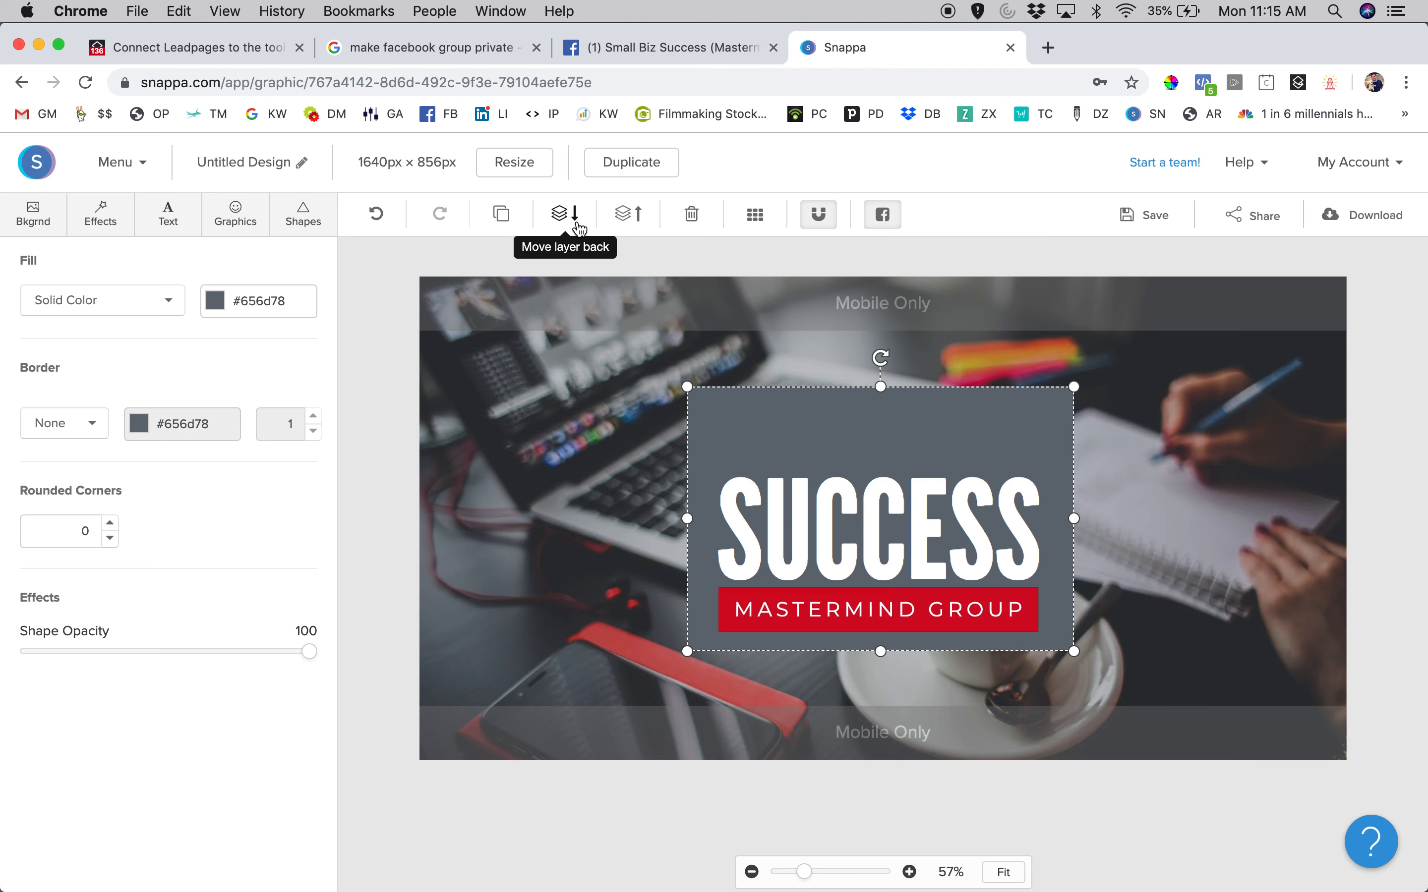
click(578, 227)
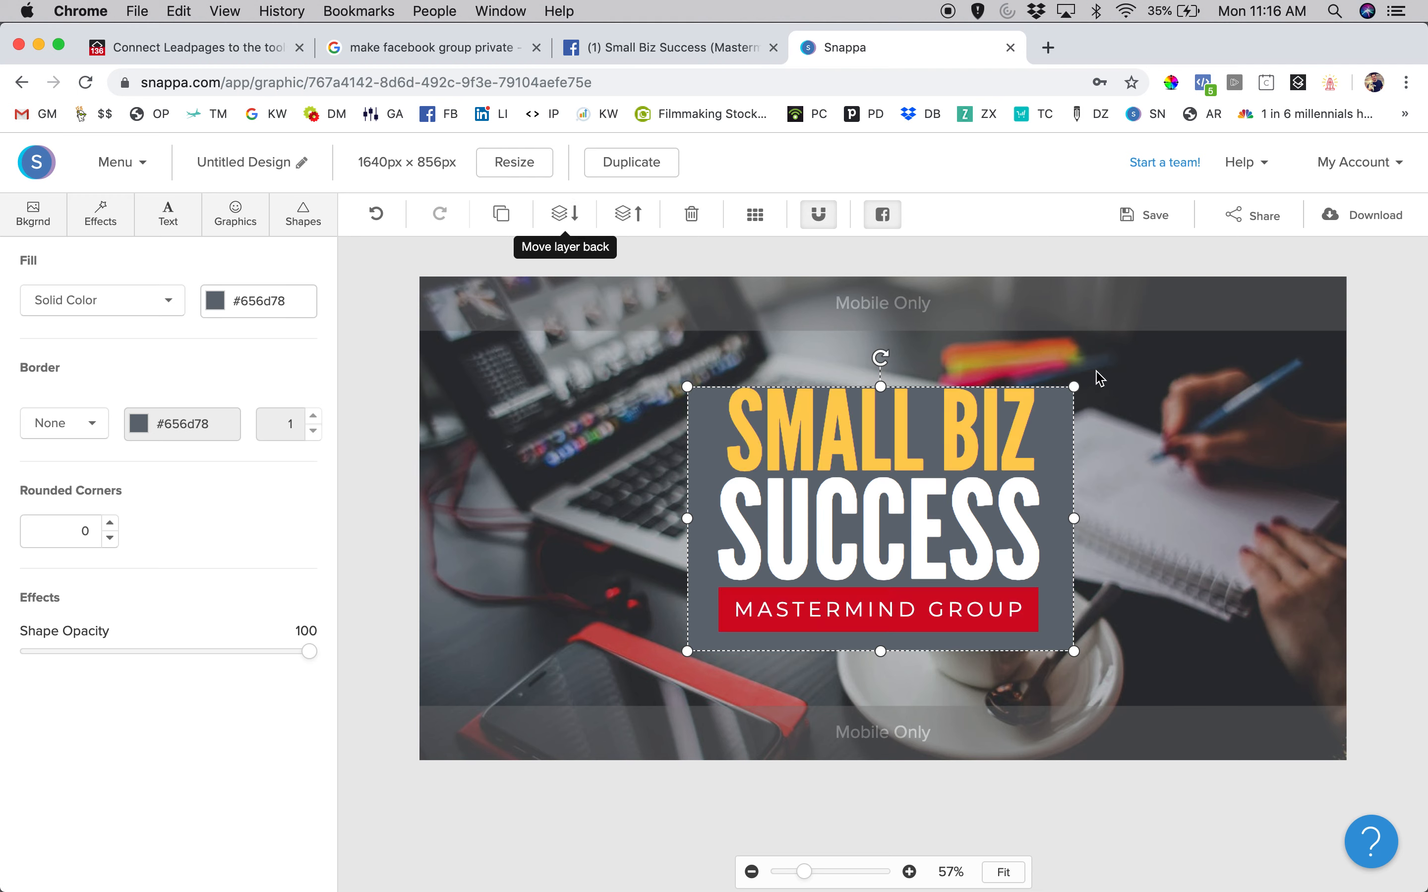
- Stretch the grey rectangle's upper edge upward to leave a margin above the "SMALL BIZ" text
drag(881, 388, 880, 364)
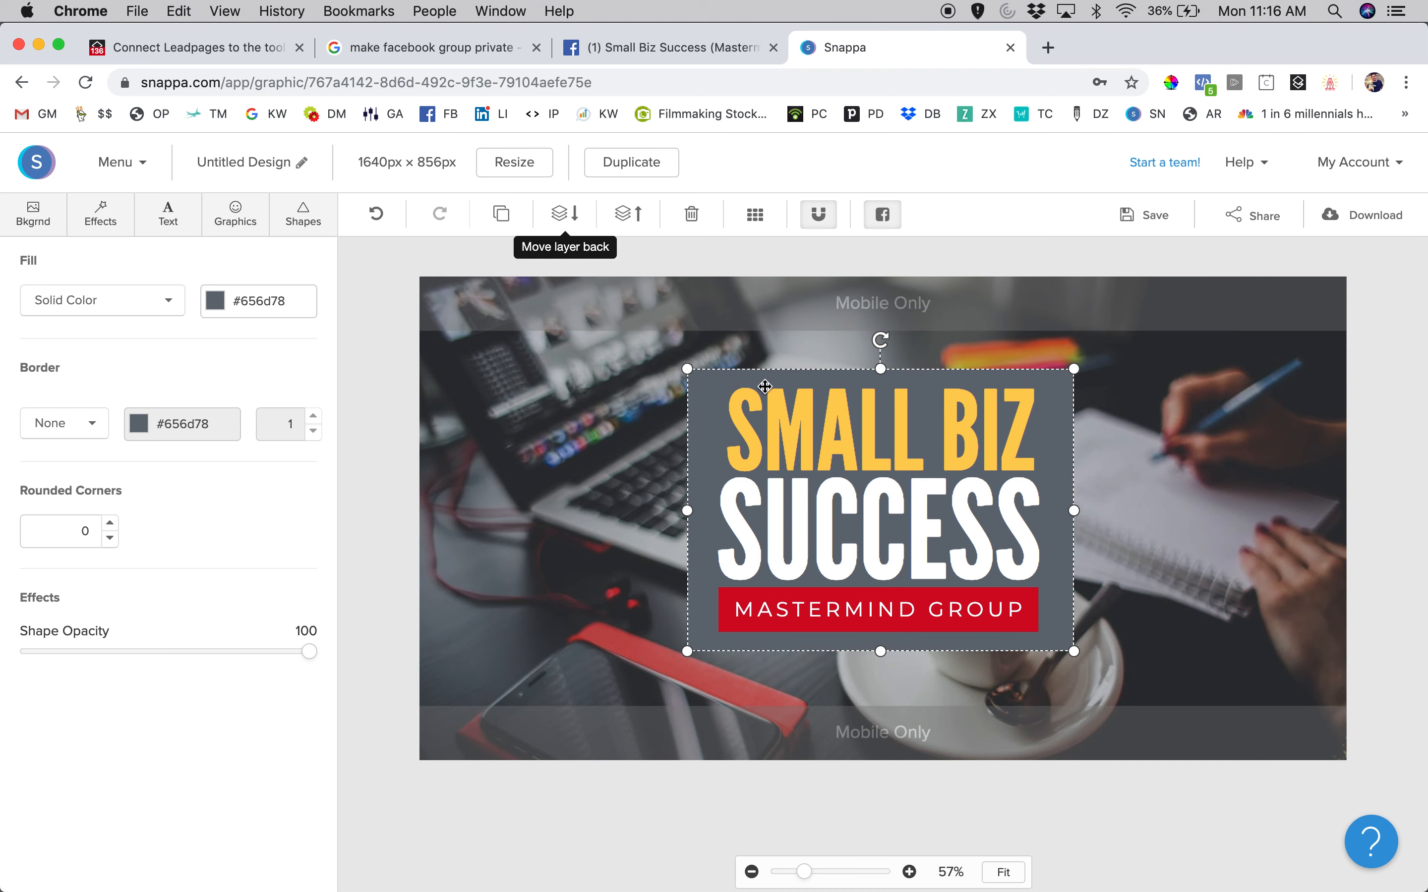
click(709, 426)
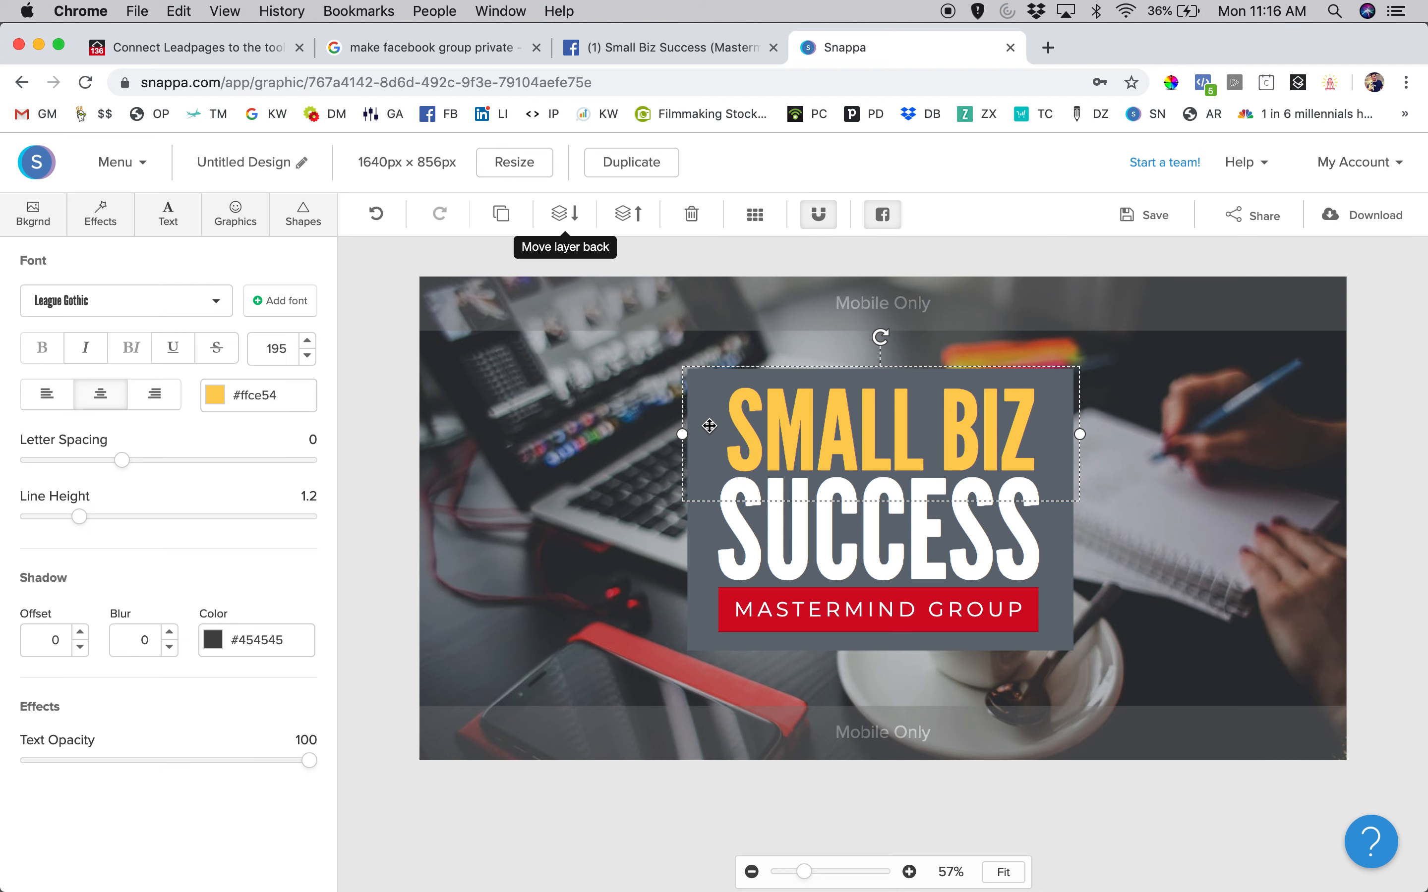
click(382, 504)
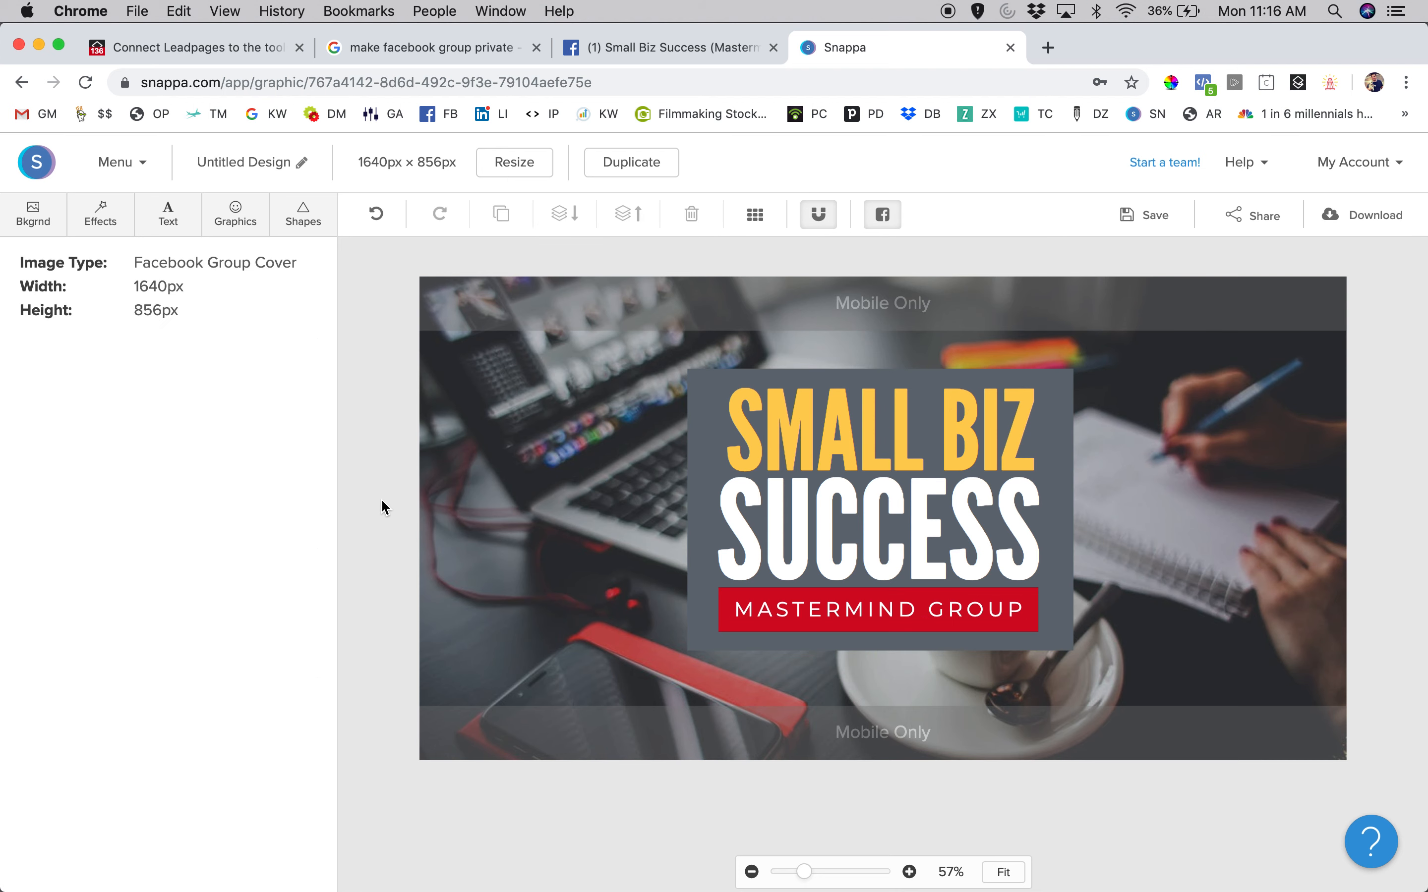
- Nudge the grey rectangle vertically to even out its margins around the title text and red banner
click(696, 546)
click(706, 638)
key(Up)
key(Up)
key(Up)
key(Up)
key(Up)
key(Up)
key(Down)
key(Down)
key(Down)
key(Down)
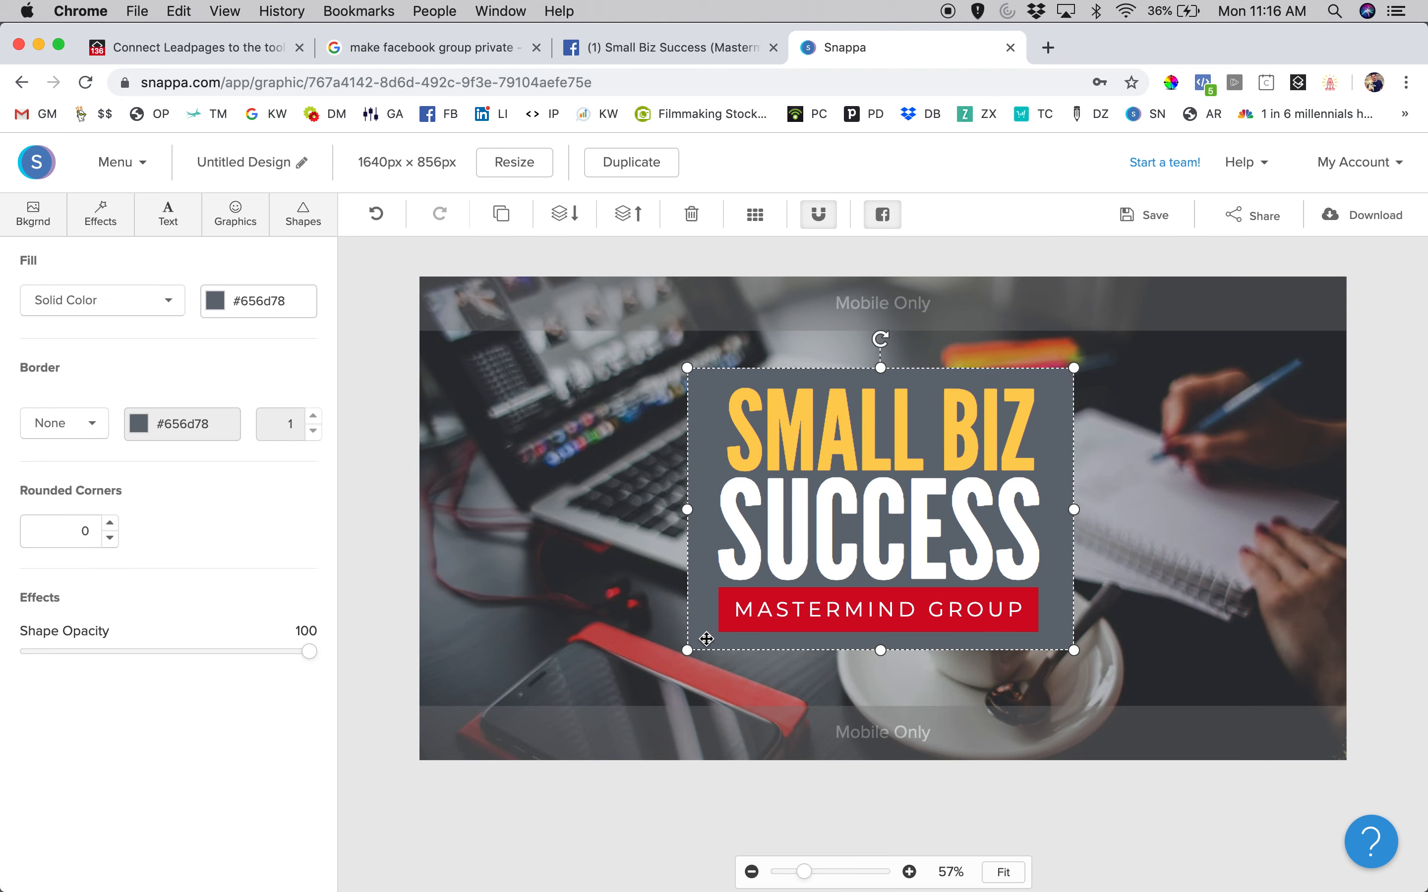
click(397, 395)
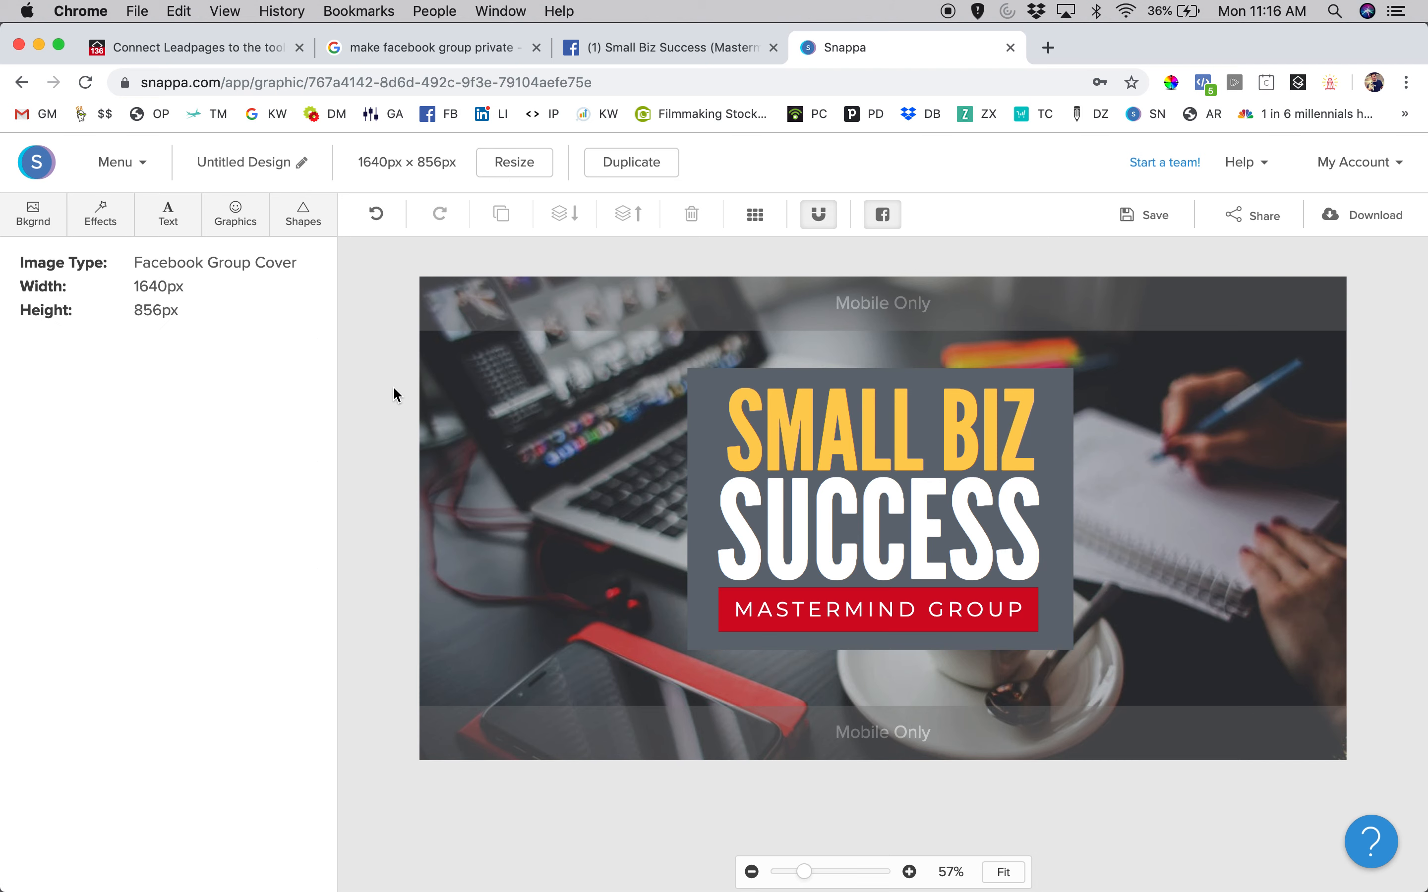
- Open the background photo library and clear the "business" search term
click(44, 214)
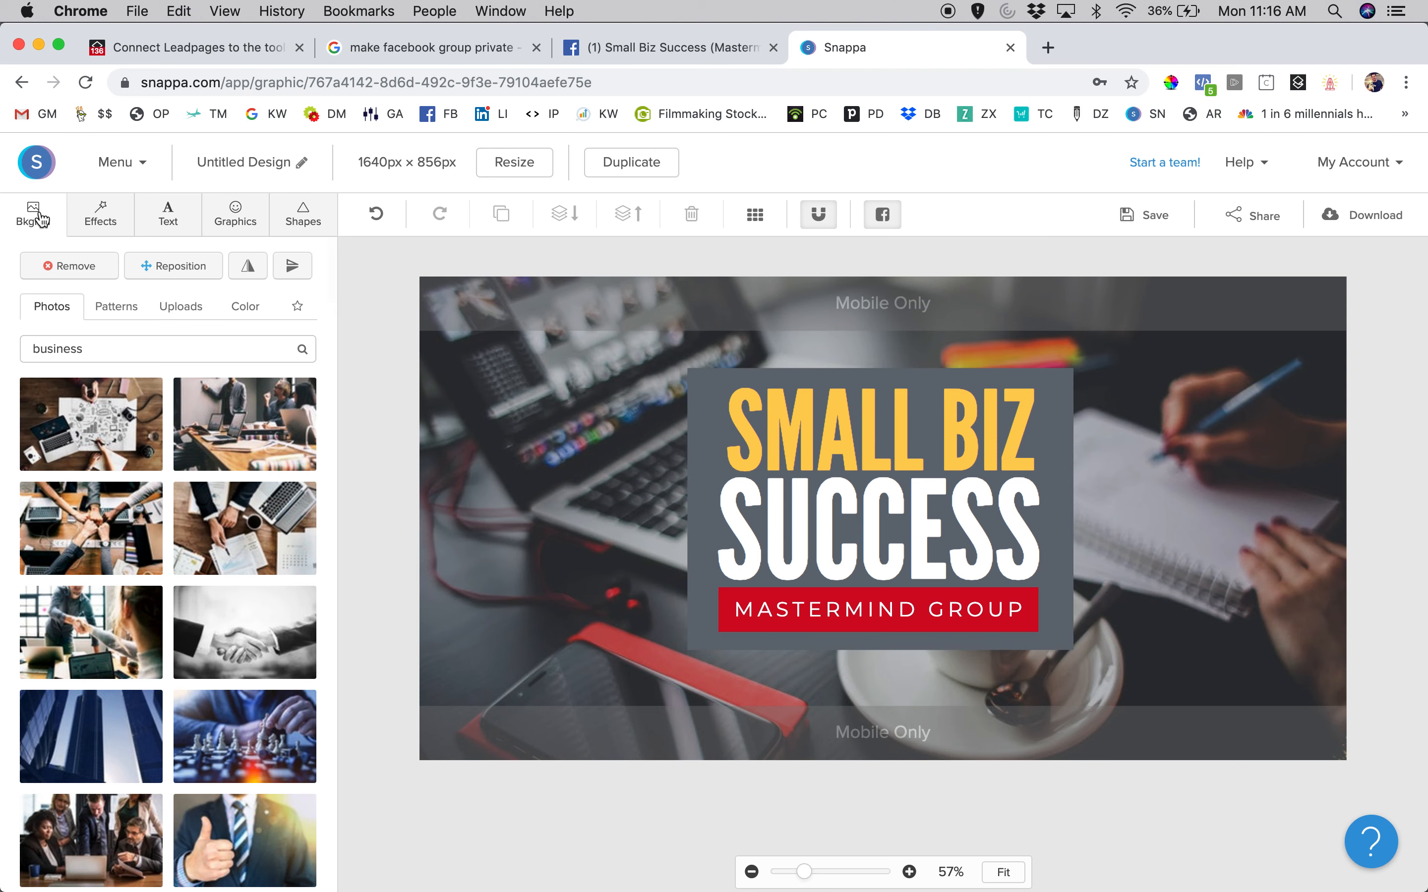
click(112, 354)
key(BackSpace)
key(BackSpace)
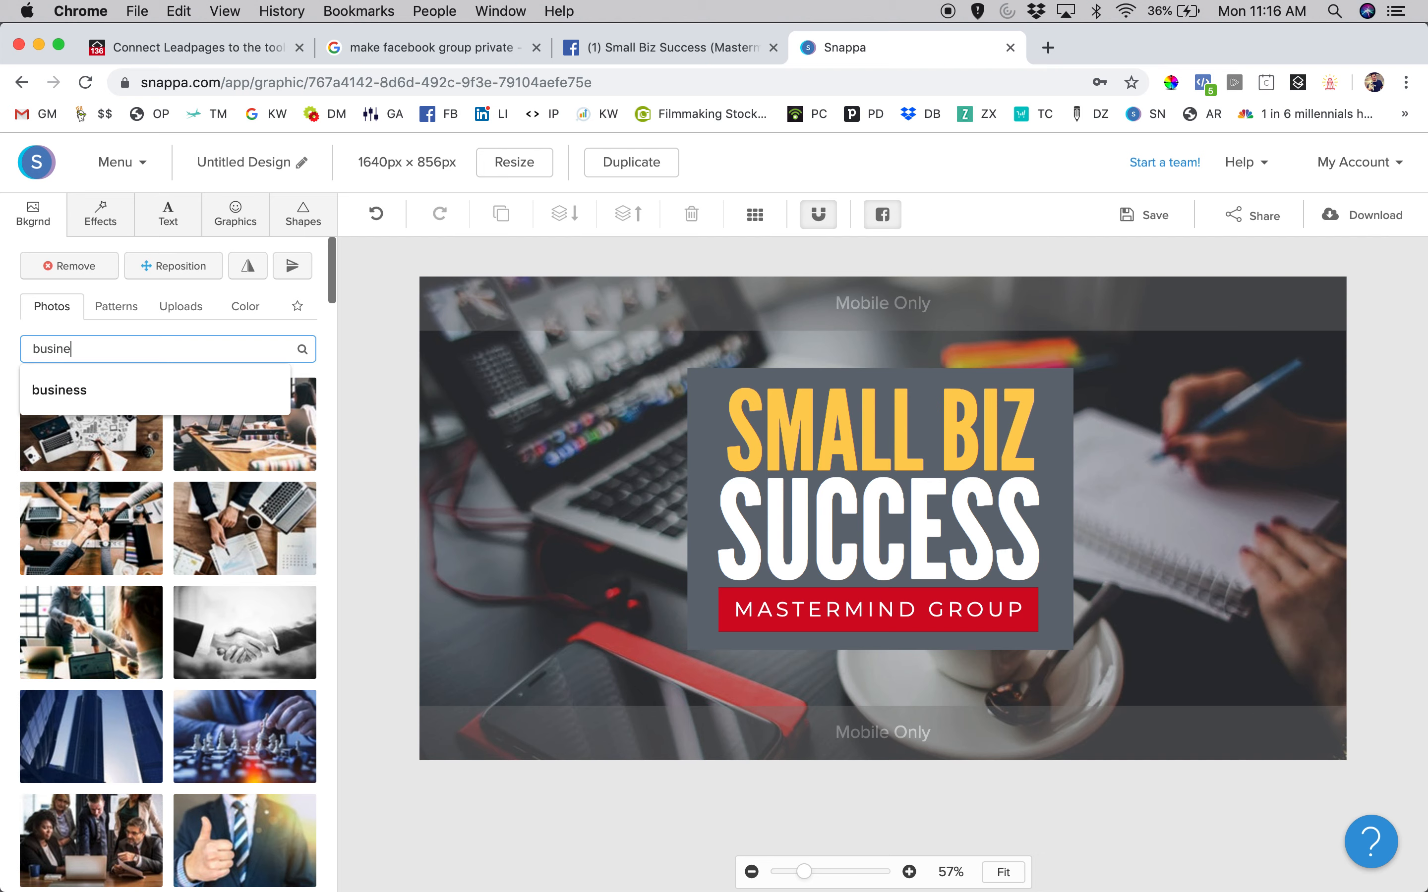
key(BackSpace)
key(BackSpace)
key(BackSpace)
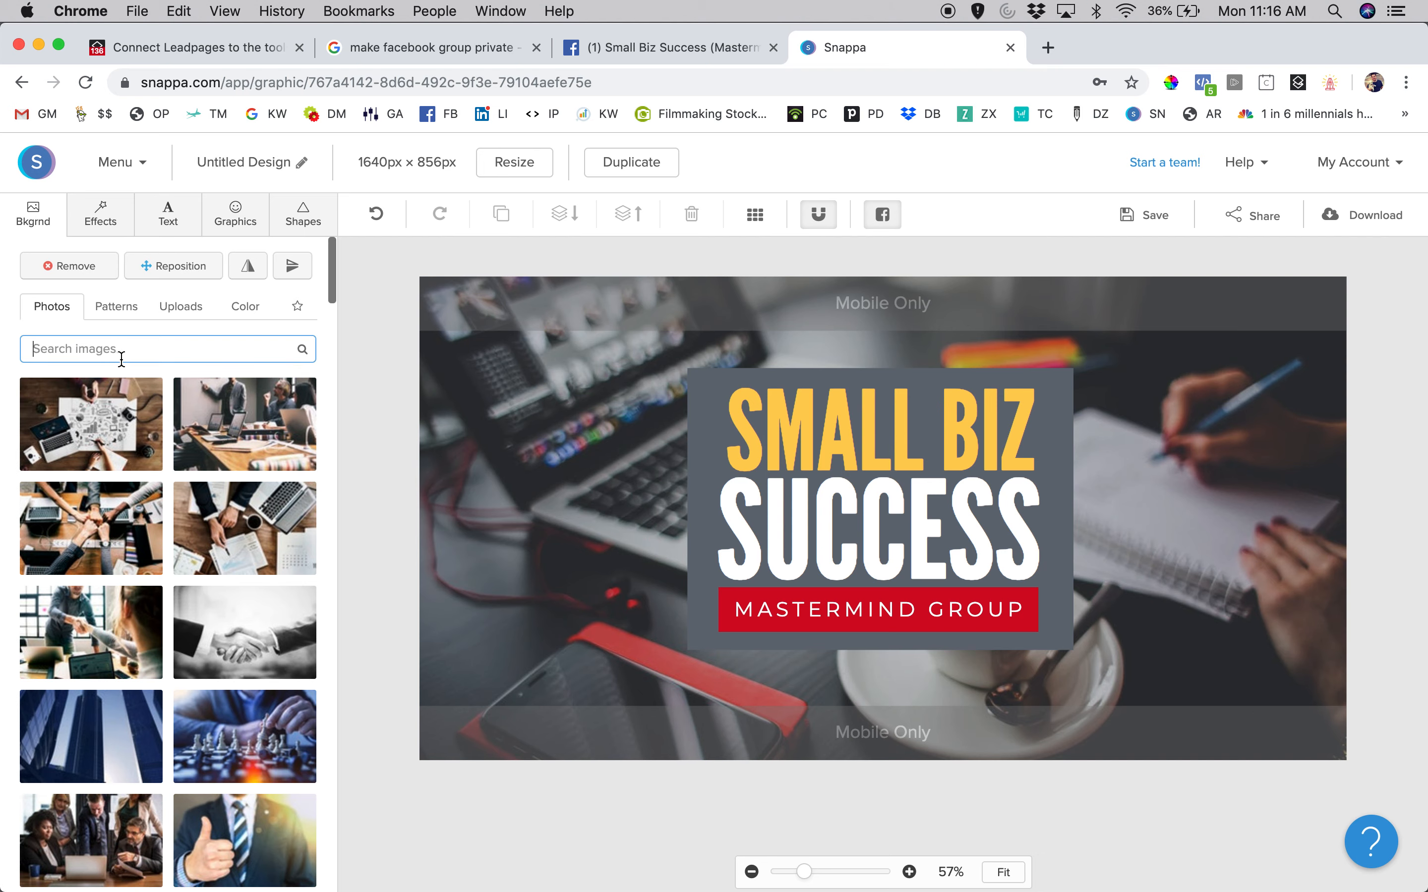
- Try the blue chess photo and the black-and-white handshake photo as the background
scroll(153, 567, down, 2)
click(229, 645)
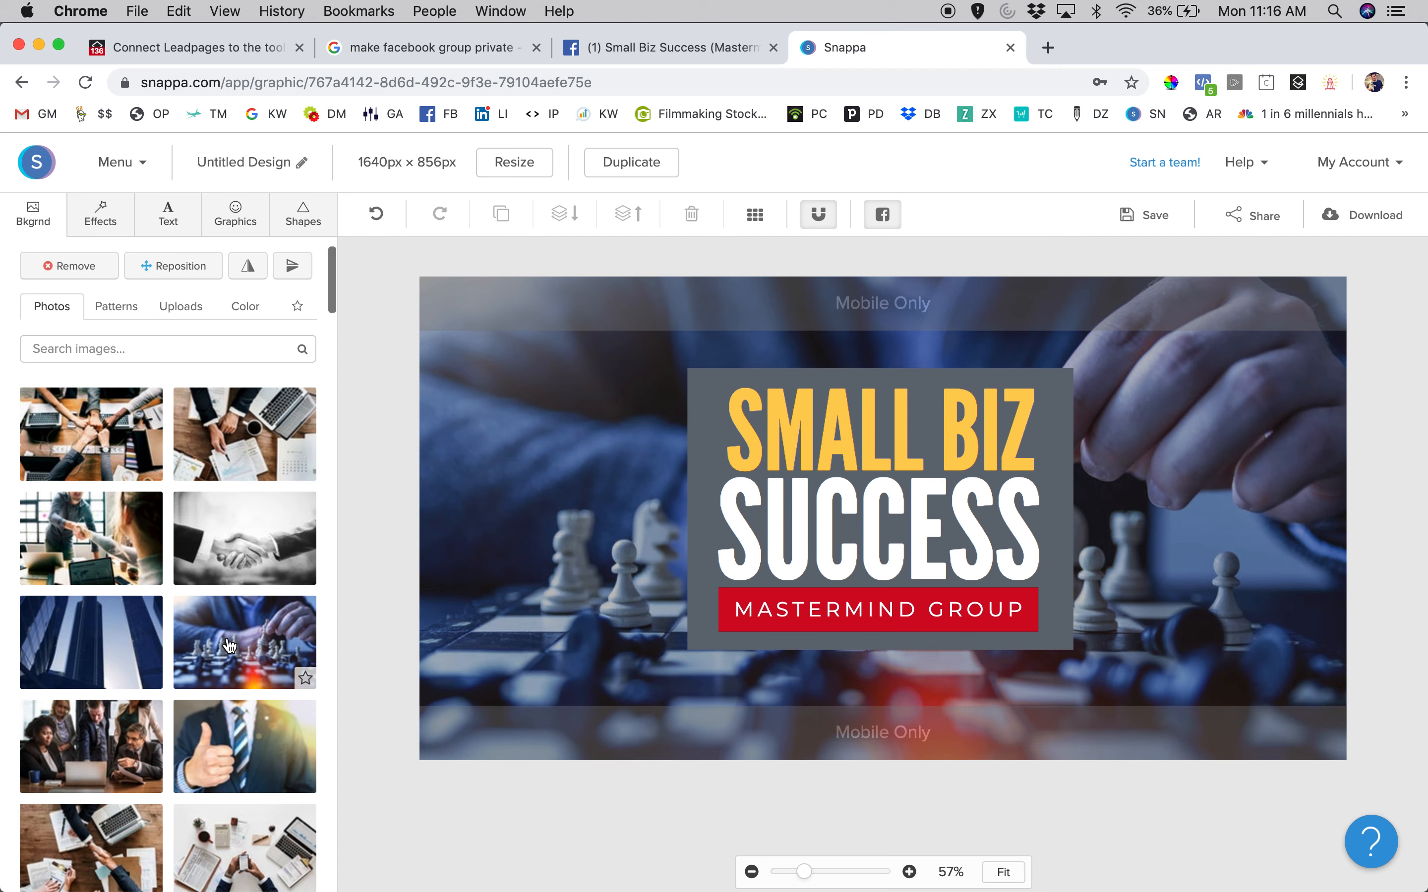
click(266, 513)
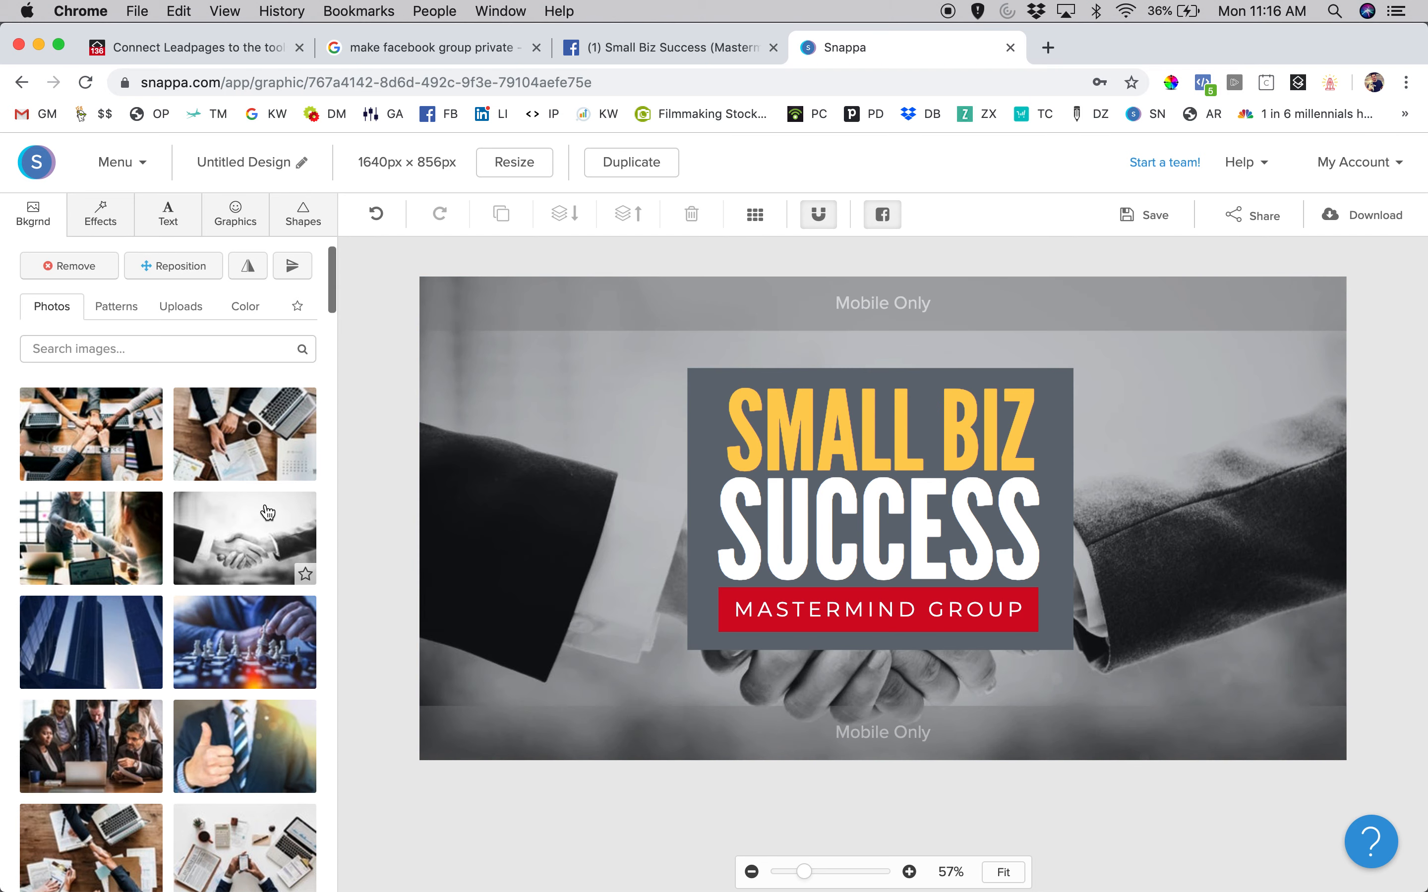
- Search the background photos for "fun" and apply the photo of a person jumping above a white fence
click(102, 352)
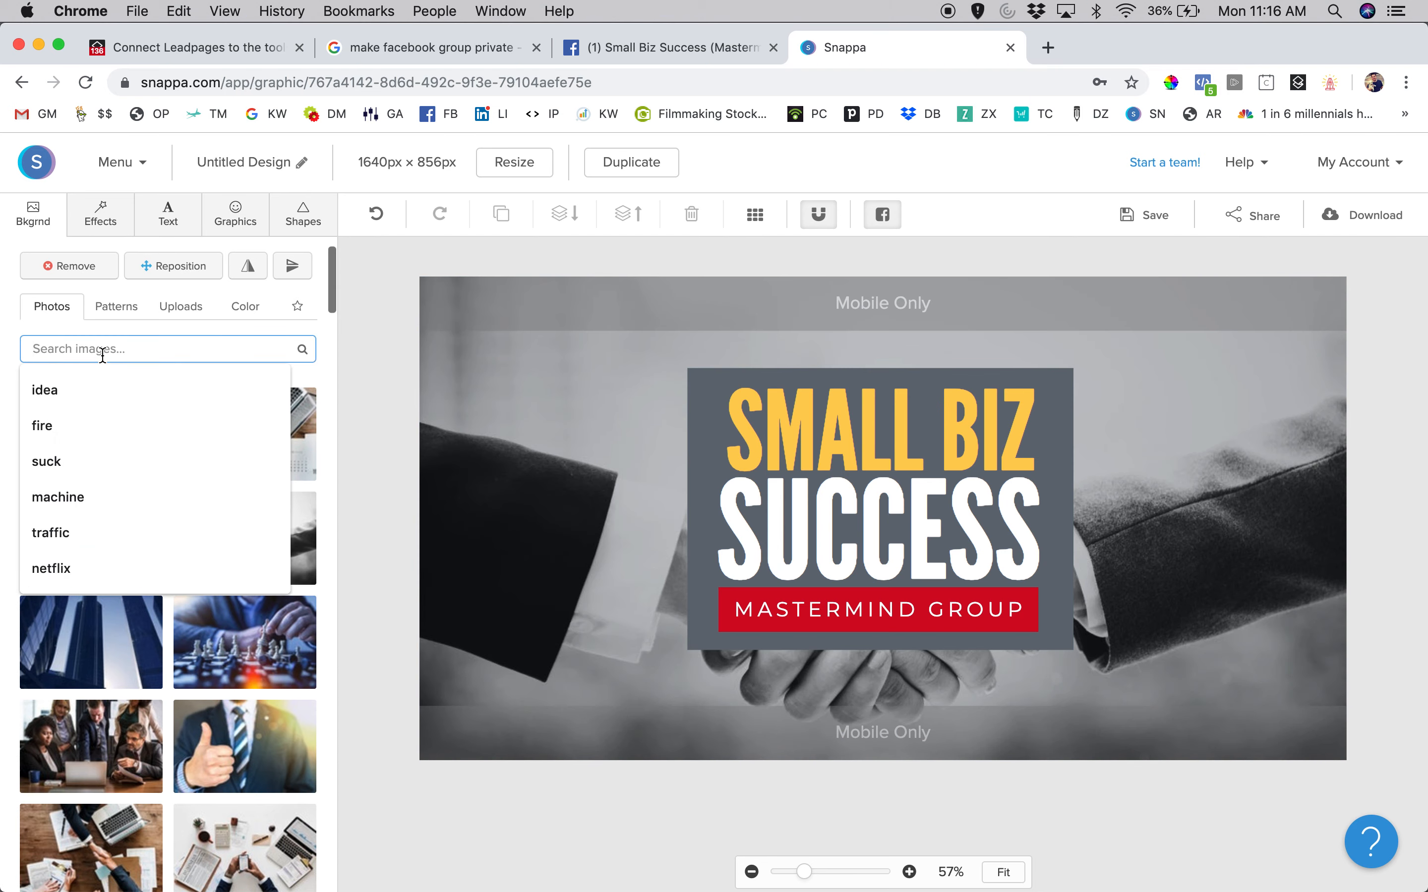
text(fun)
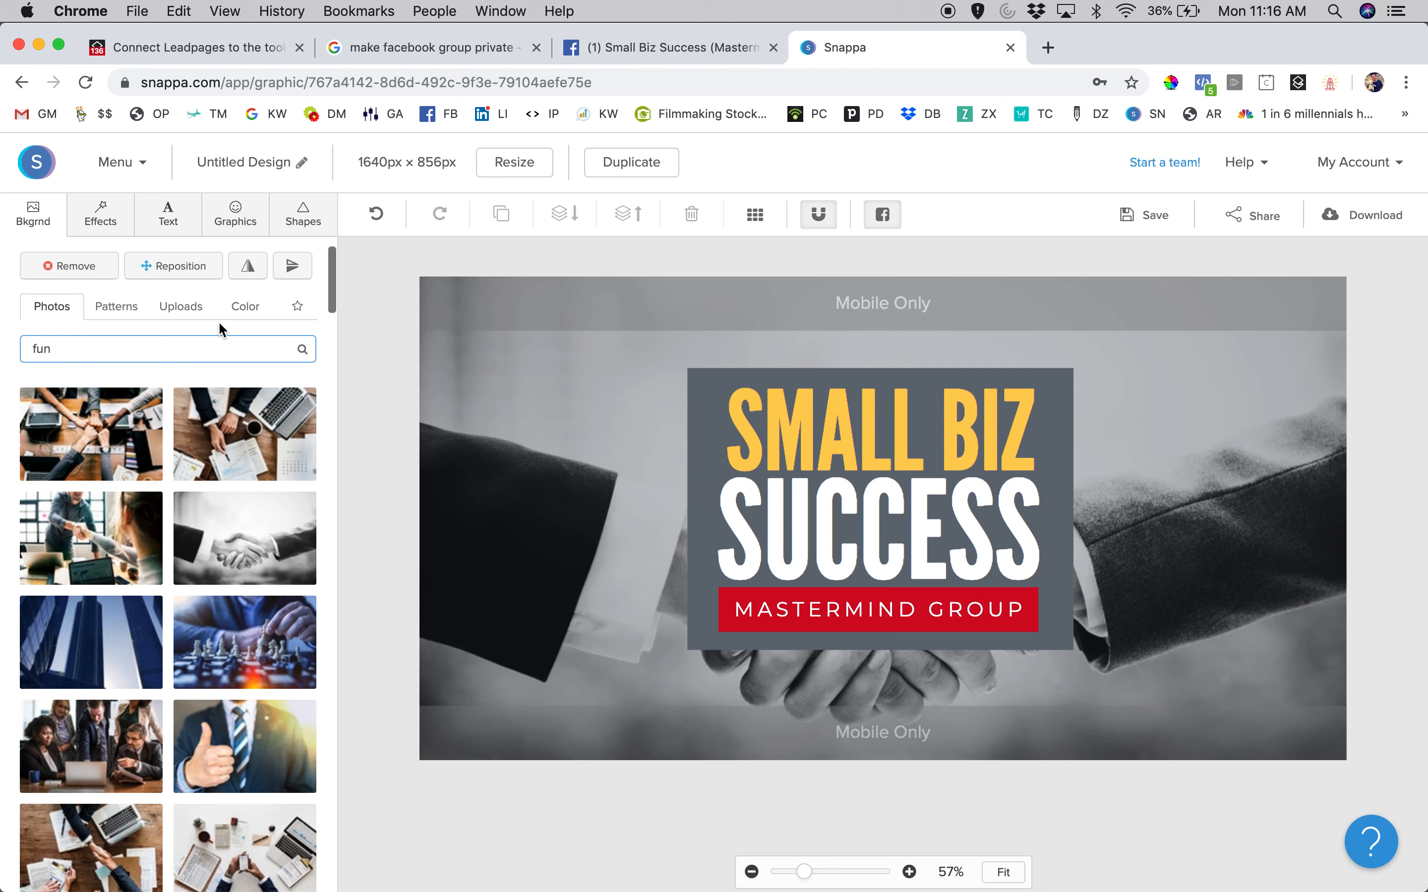
click(302, 350)
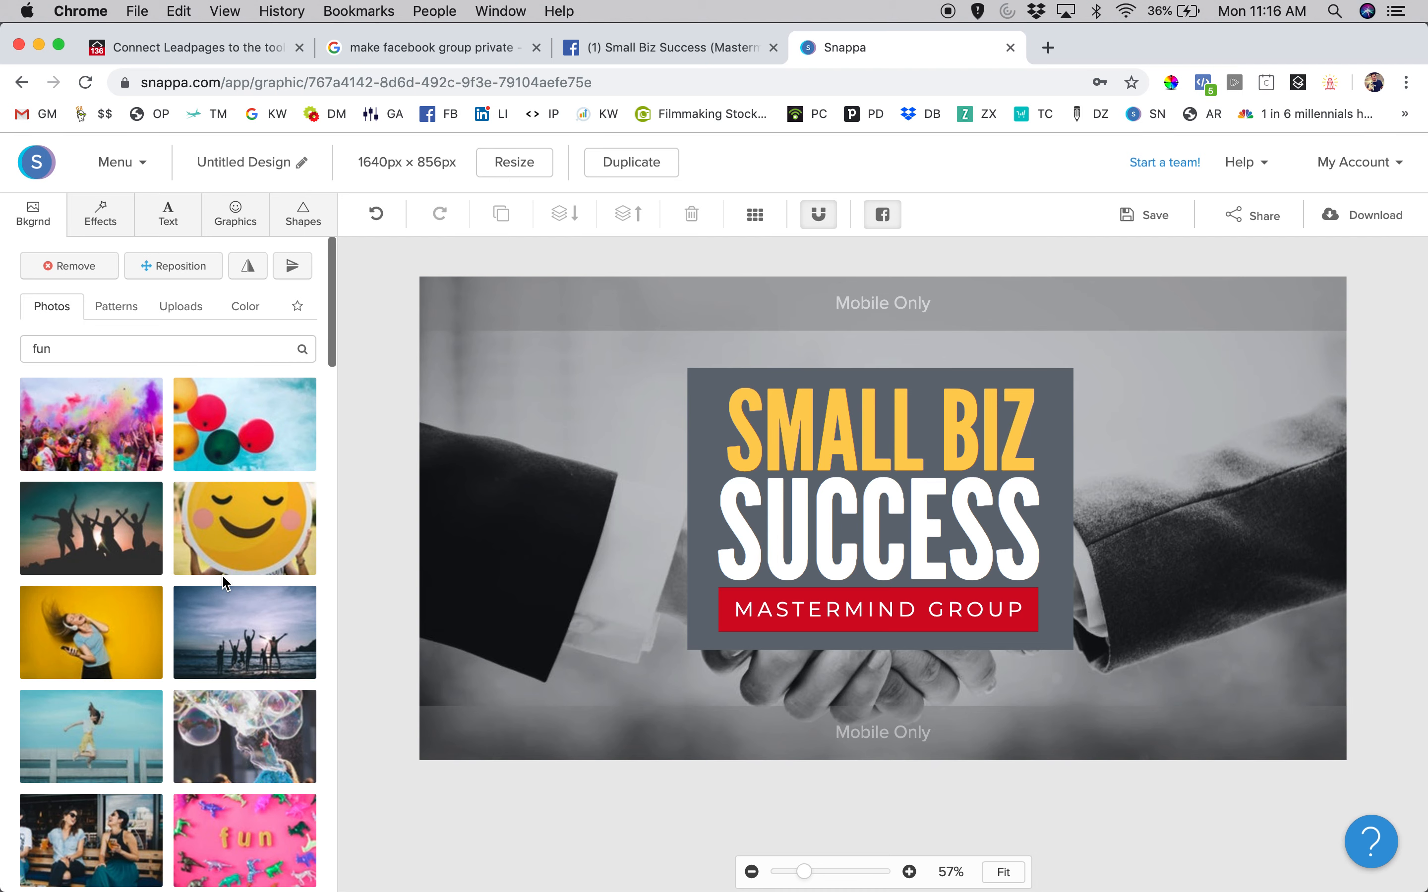
click(82, 564)
scroll(82, 564, down, 6)
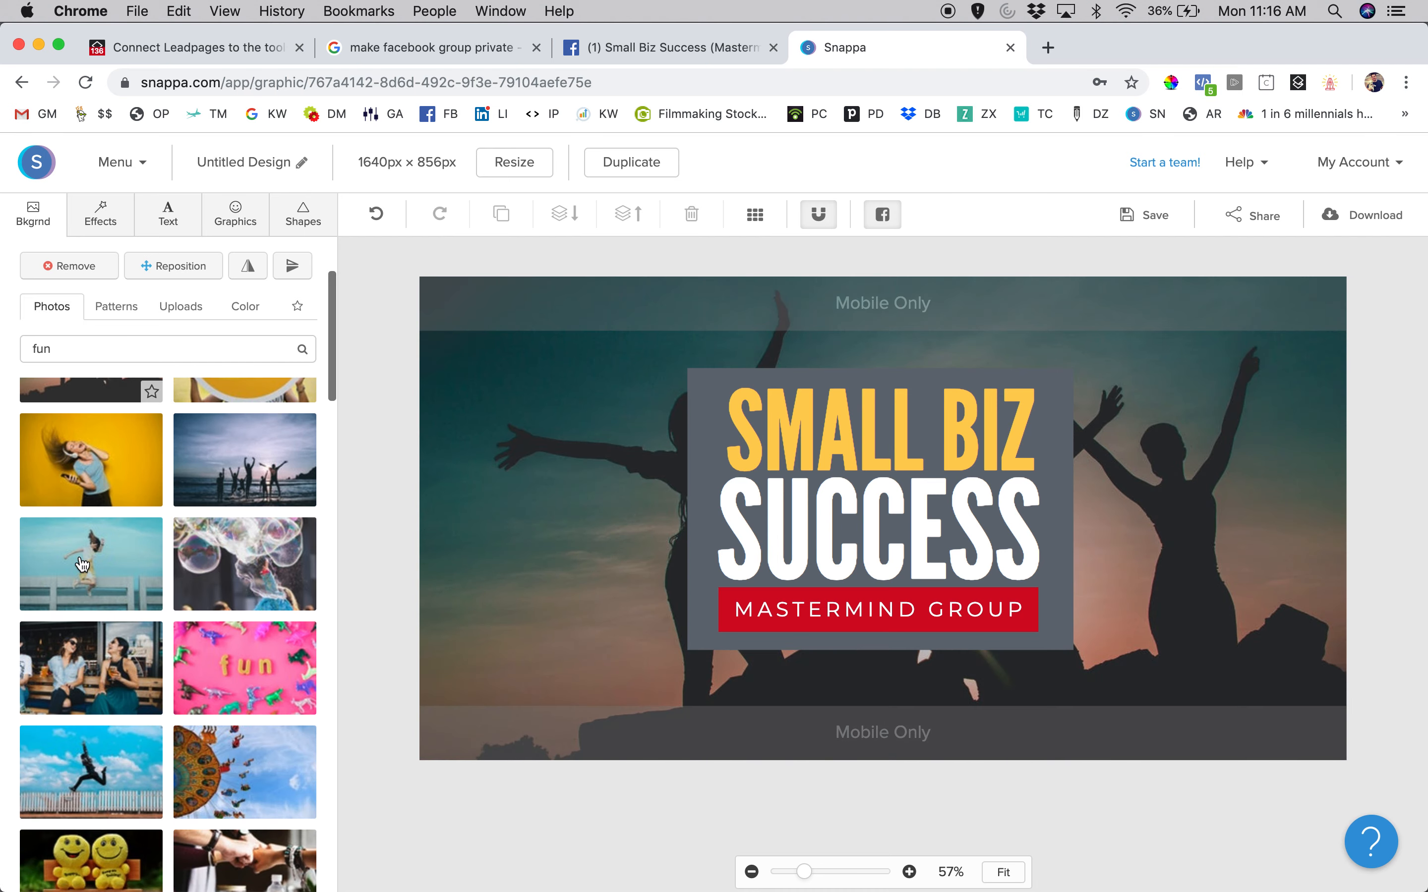
click(86, 535)
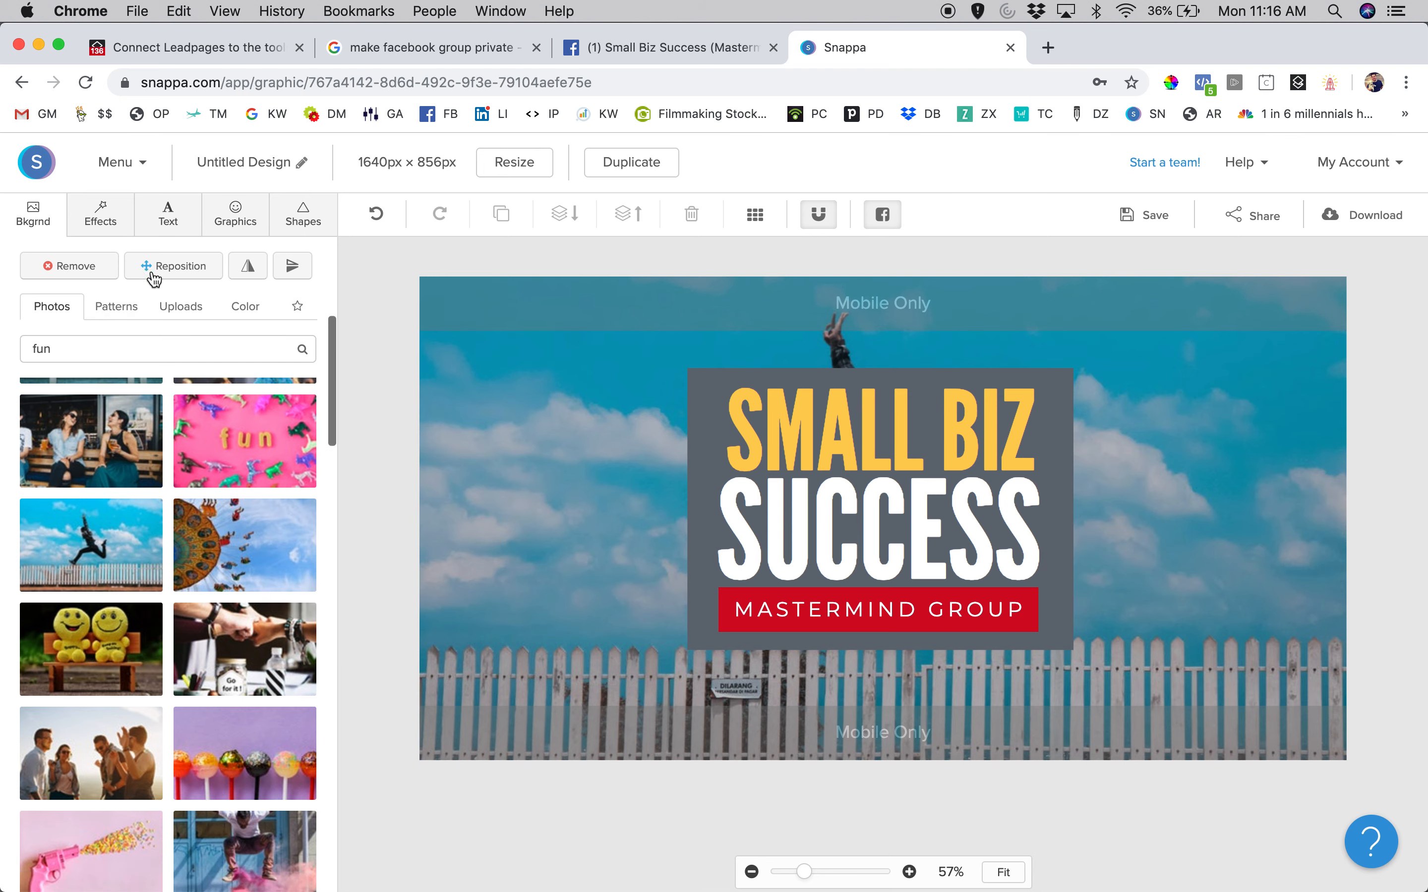
- Reposition and enlarge the background photo so the jumping person is beside the title on the right
click(167, 271)
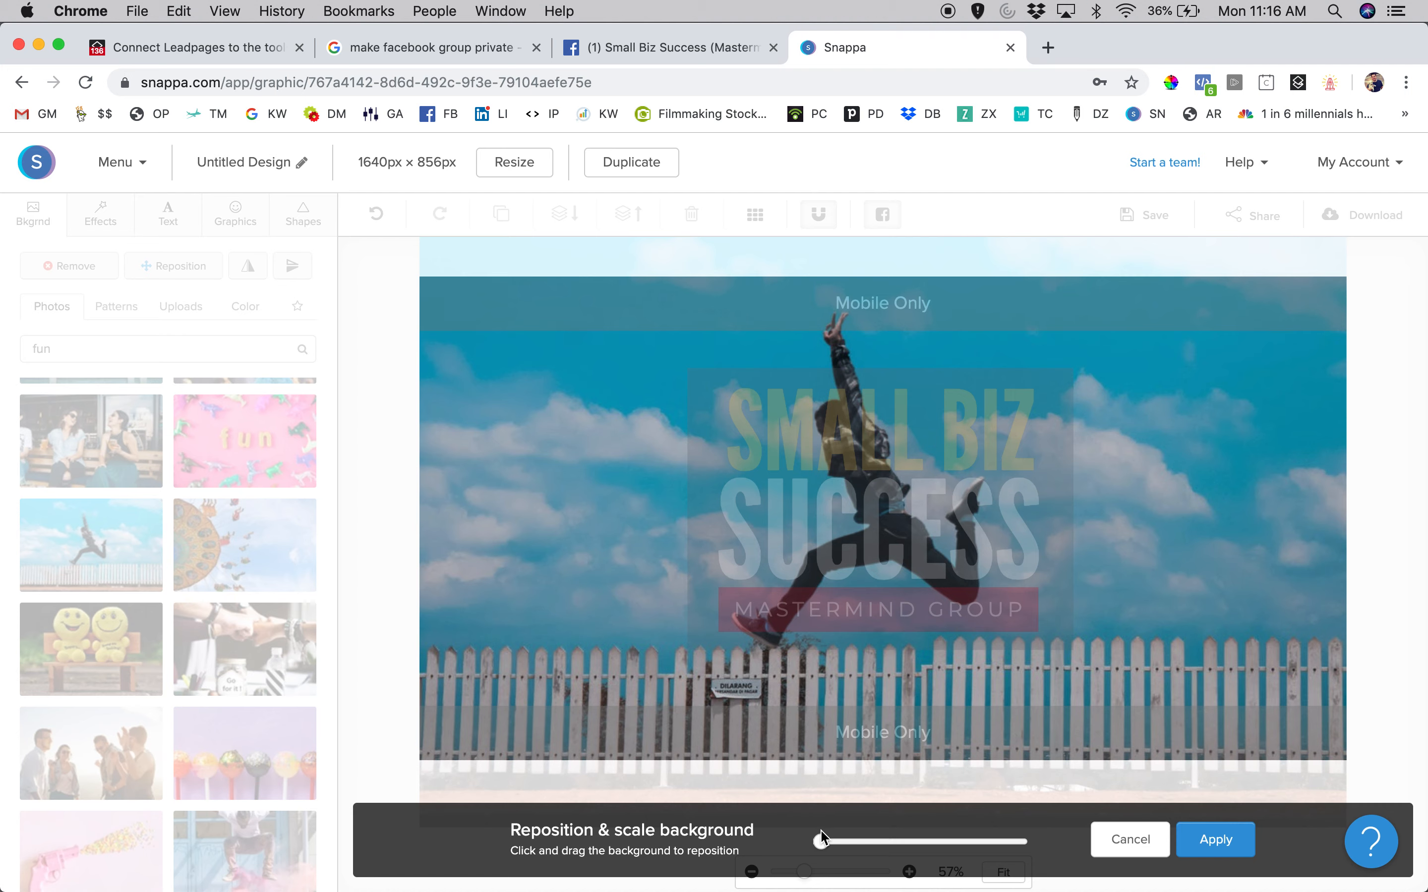
drag(823, 844, 979, 844)
drag(1157, 620, 1268, 508)
drag(980, 842, 928, 843)
drag(1300, 593, 1320, 618)
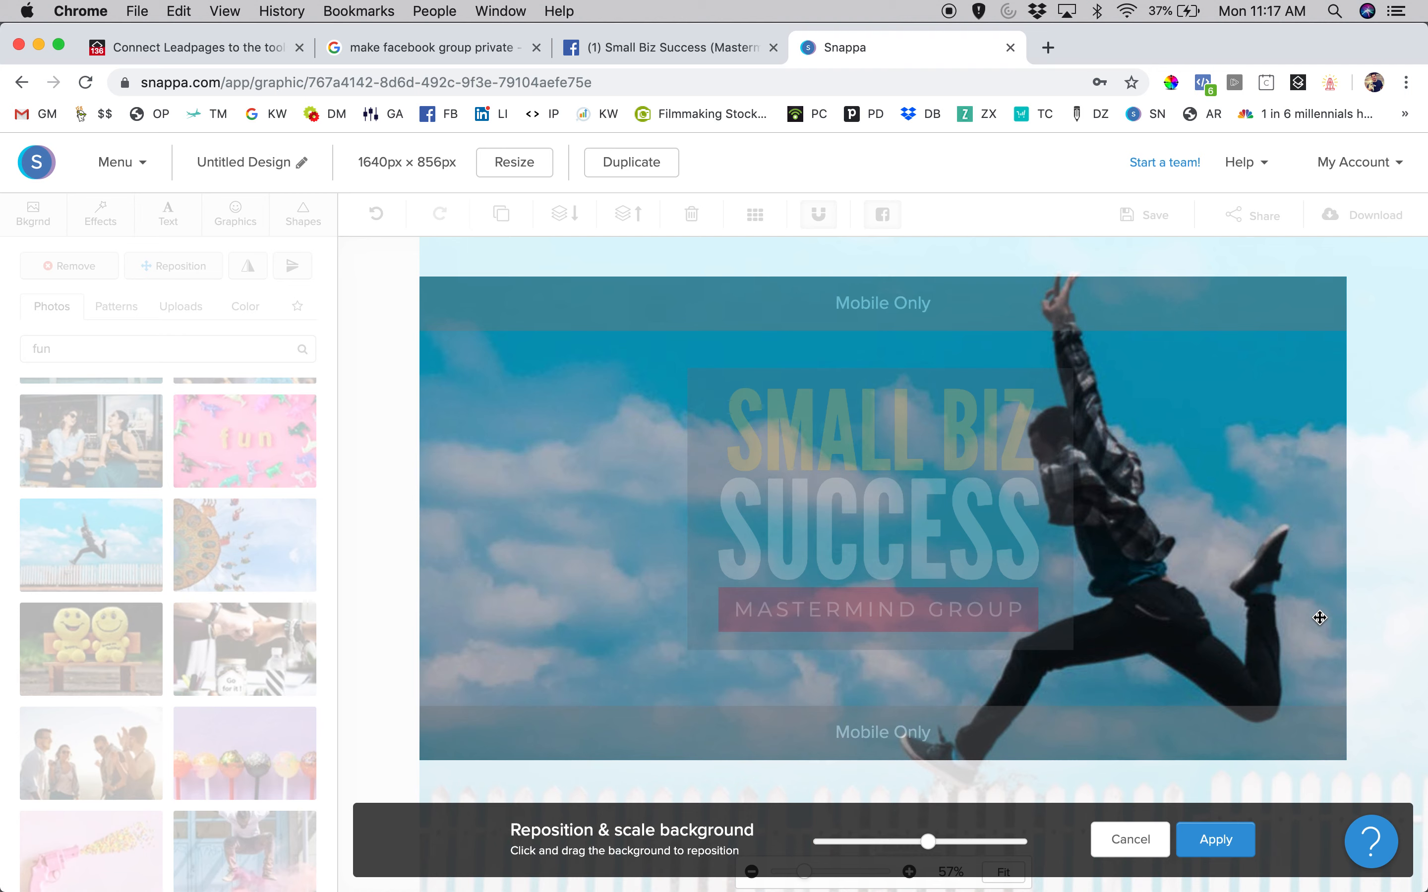
- Scale the background photo up to the maximum and place the person's raised arm near the right edge of the cover
drag(944, 850, 971, 844)
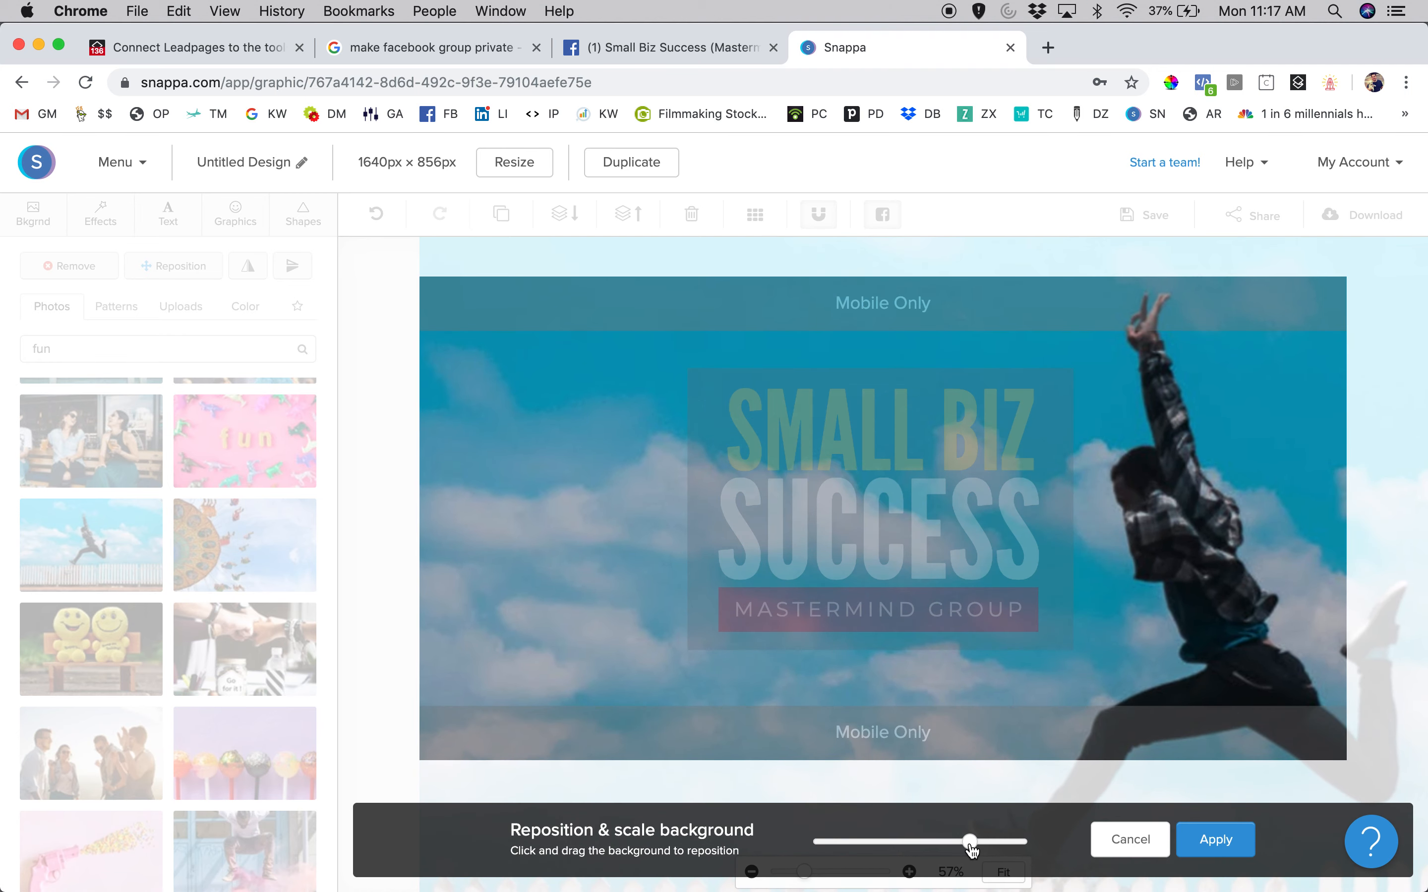
drag(1145, 653, 1193, 668)
drag(971, 843, 1000, 842)
mouse_move(1228, 645)
mouse_down()
mouse_move(1228, 622)
mouse_move(1233, 648)
mouse_up()
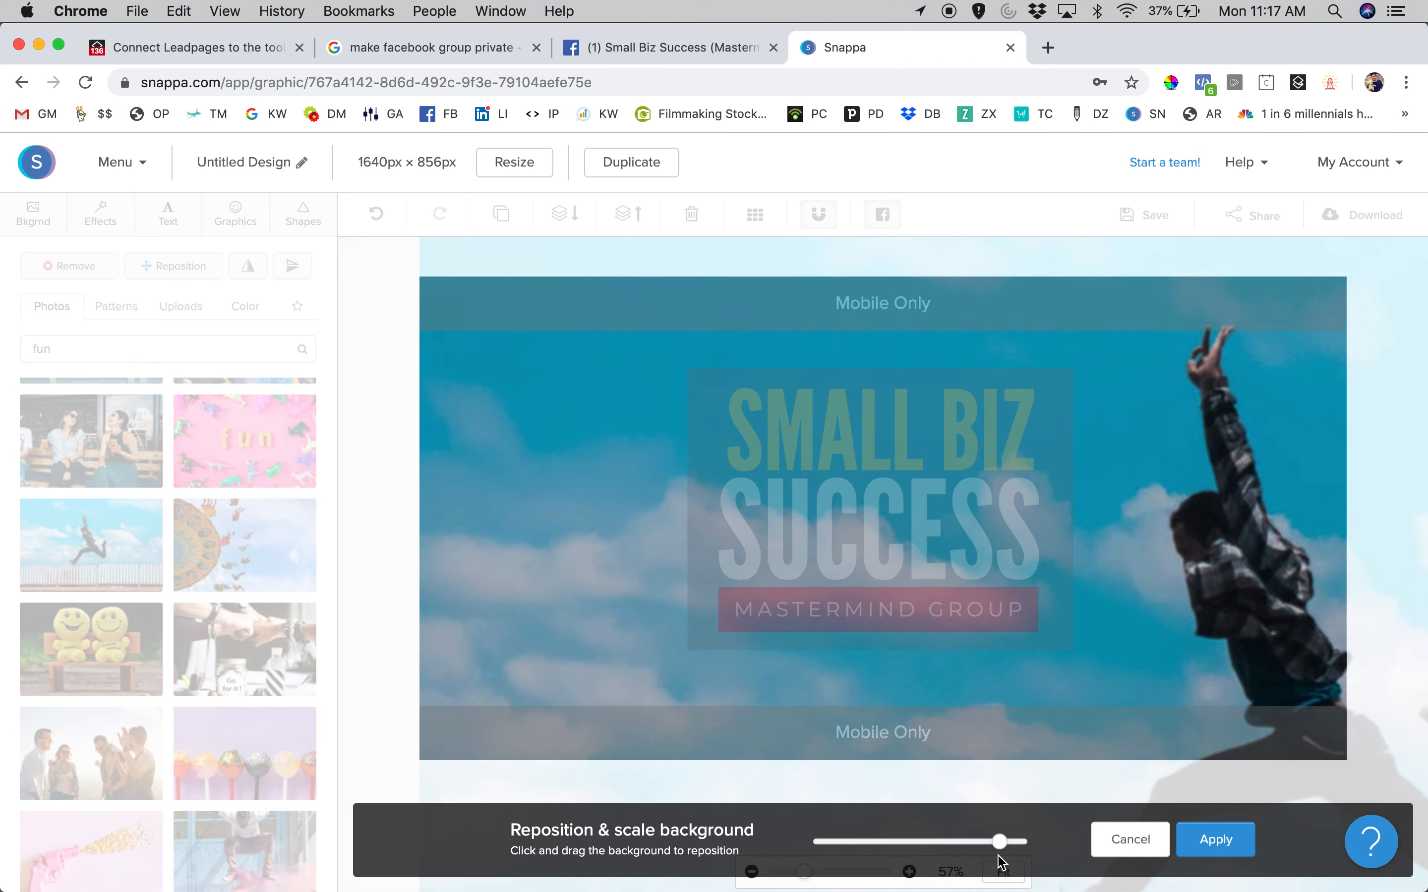
drag(1043, 851, 1056, 849)
drag(1201, 679, 1187, 647)
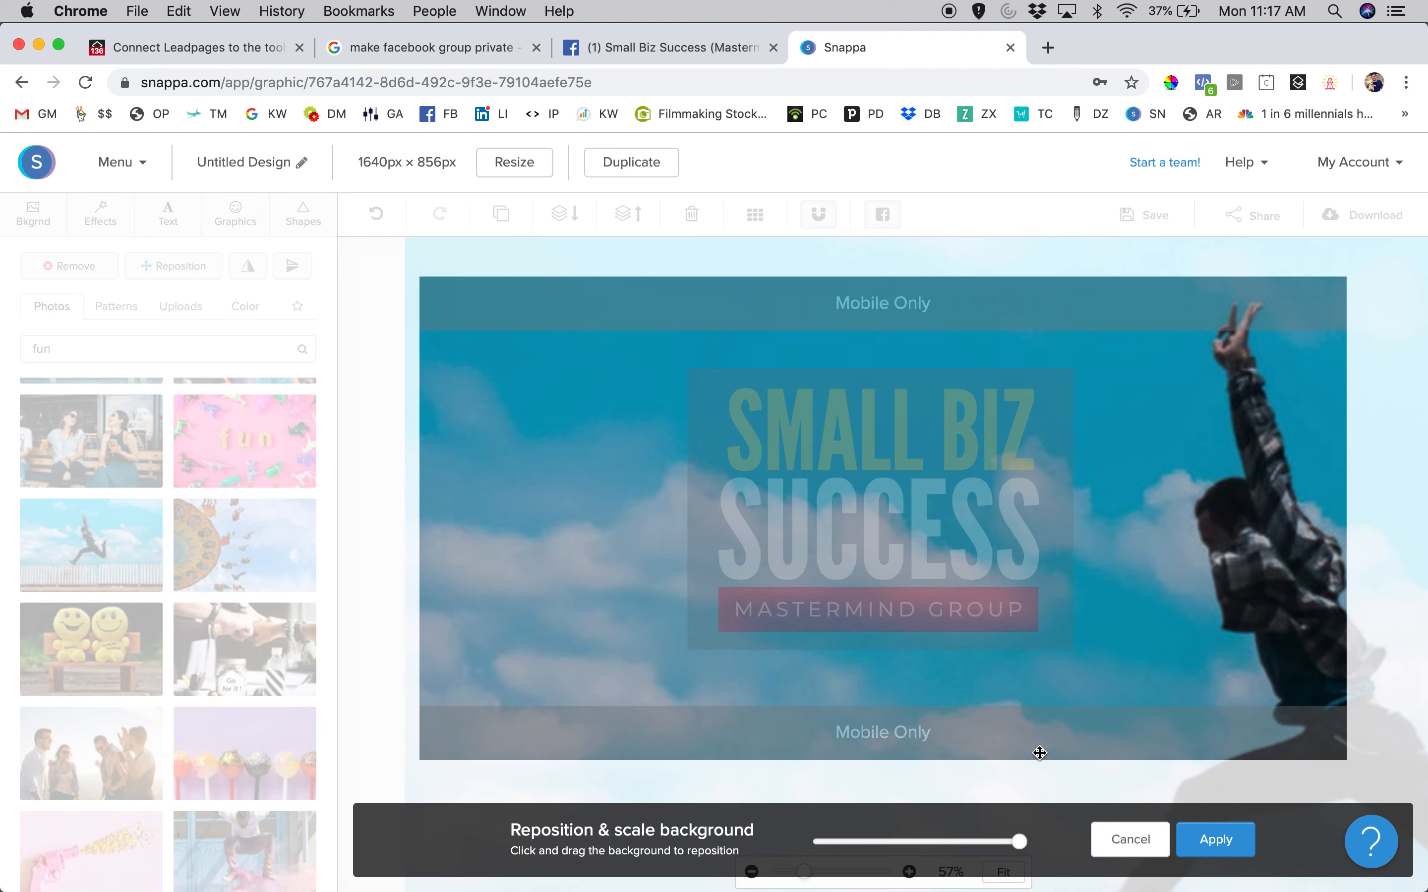
click(1214, 842)
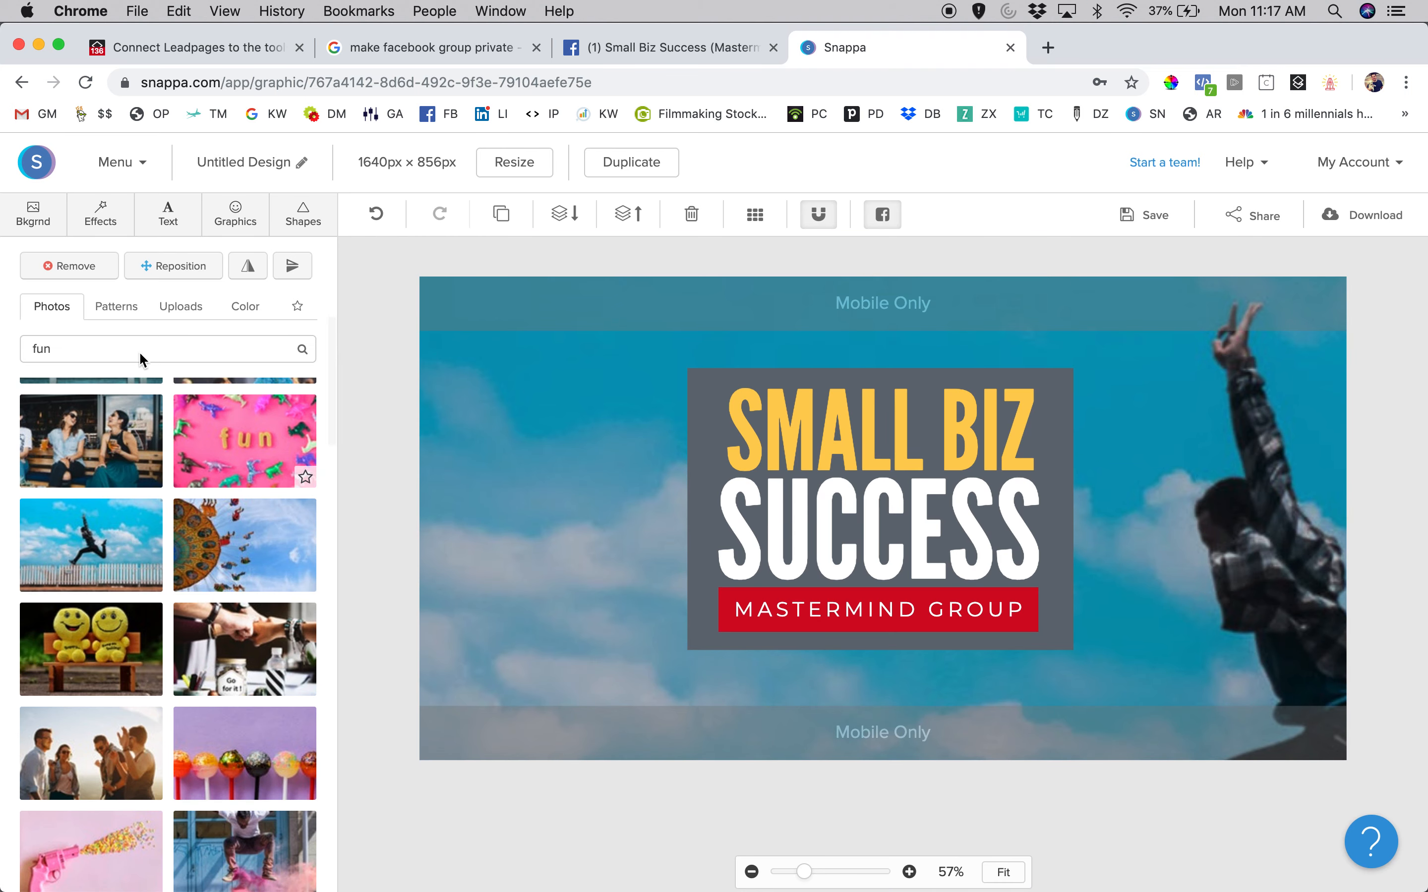
- Flip the background photo horizontally and reposition it so the person's head and raised arm are left of the title
click(253, 273)
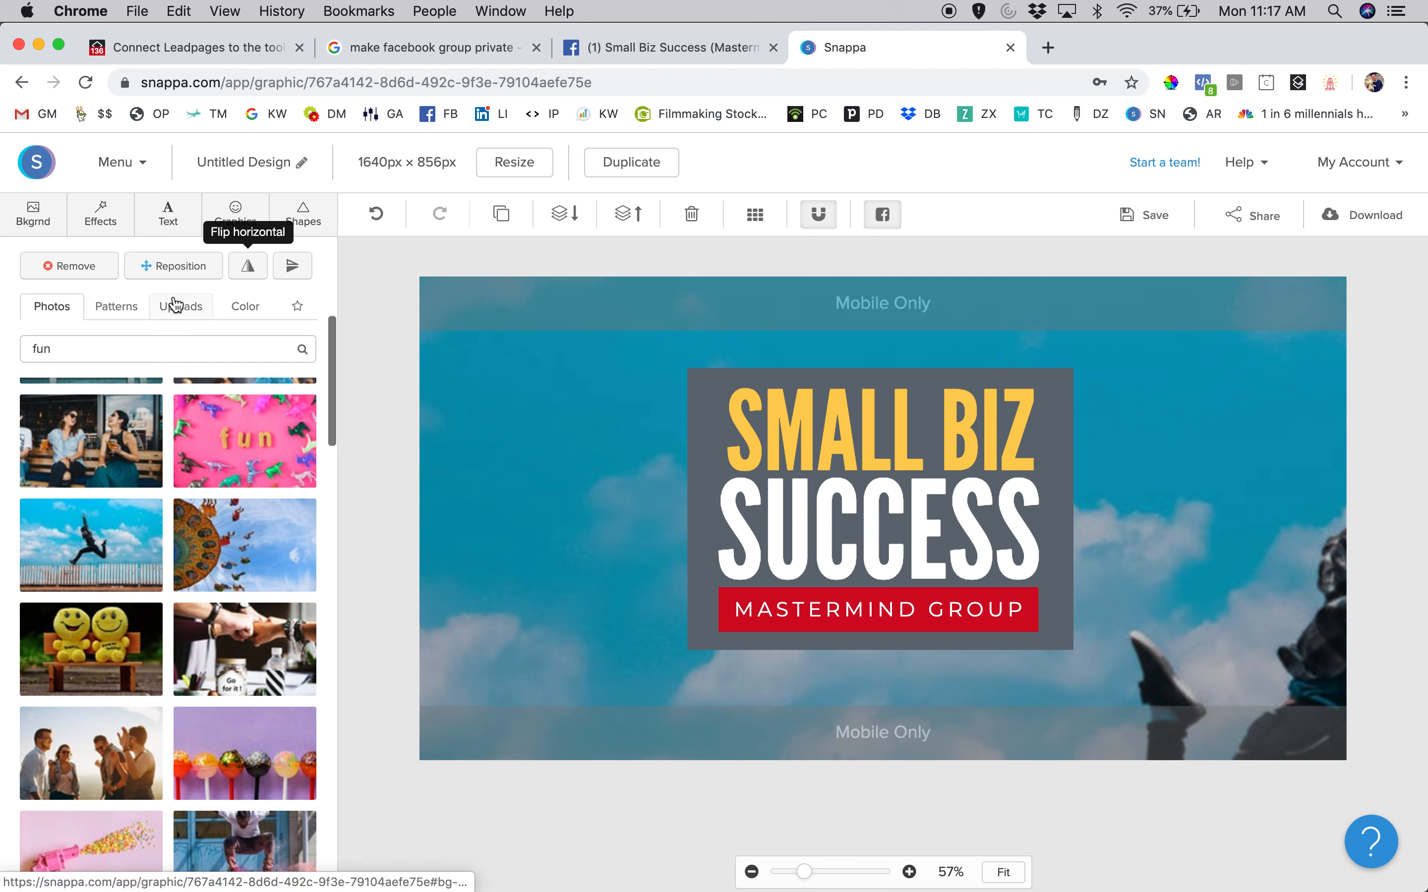
click(165, 270)
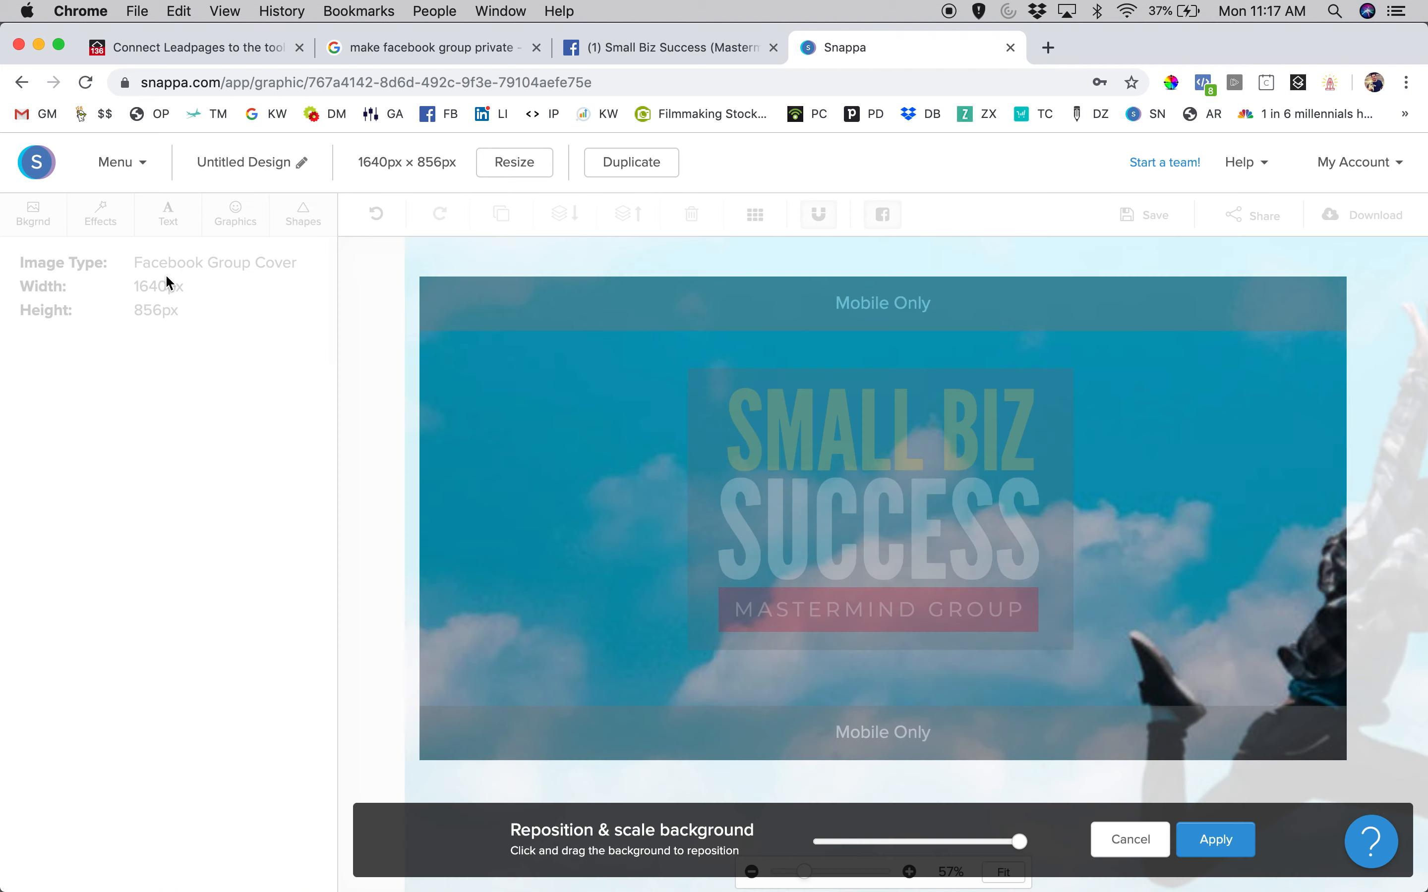
drag(583, 447, 304, 427)
drag(39, 482, 36, 483)
drag(522, 461, 134, 429)
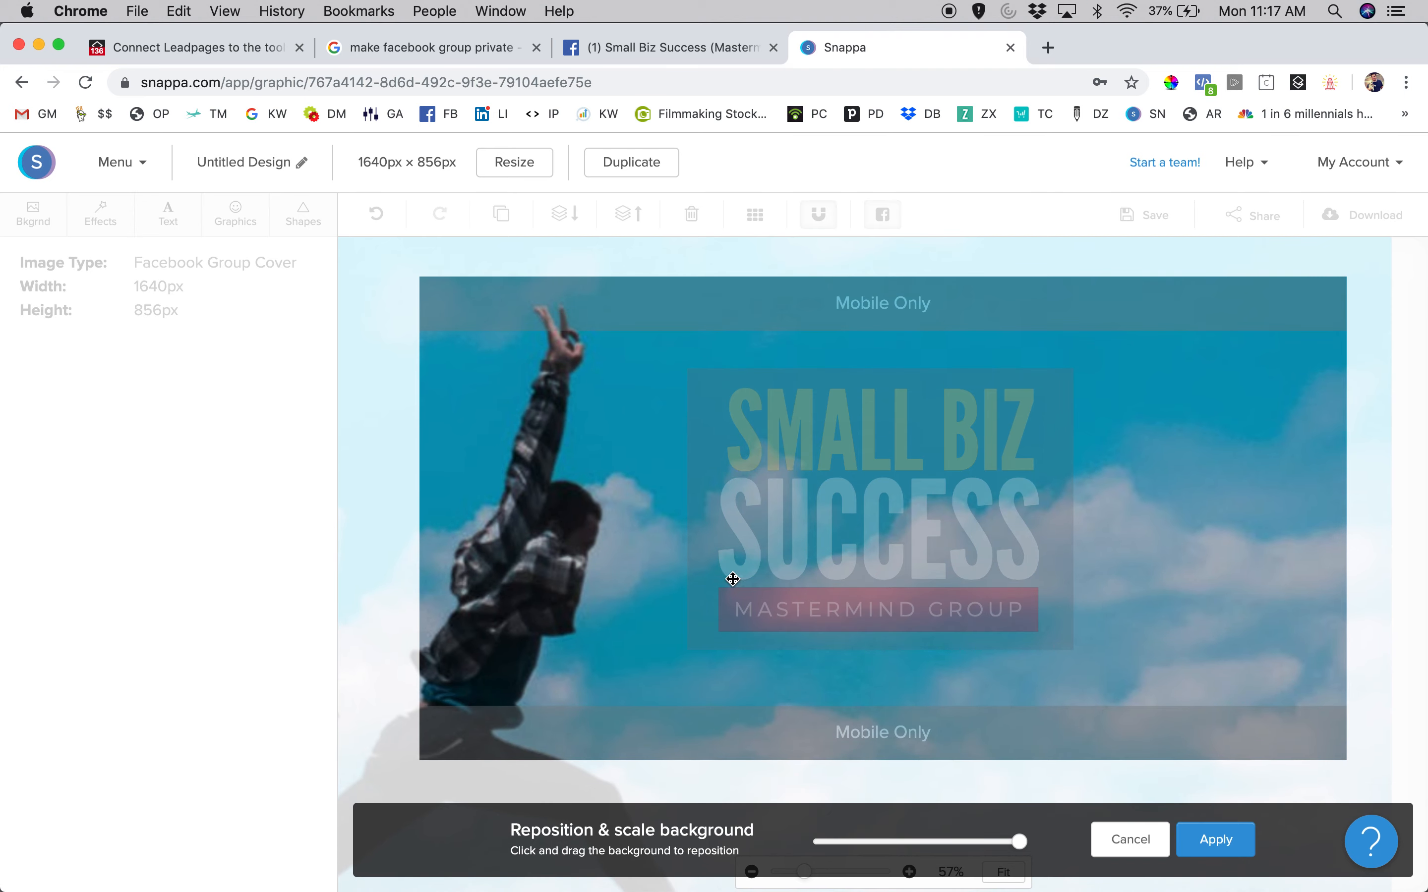
drag(522, 440, 522, 464)
click(1226, 846)
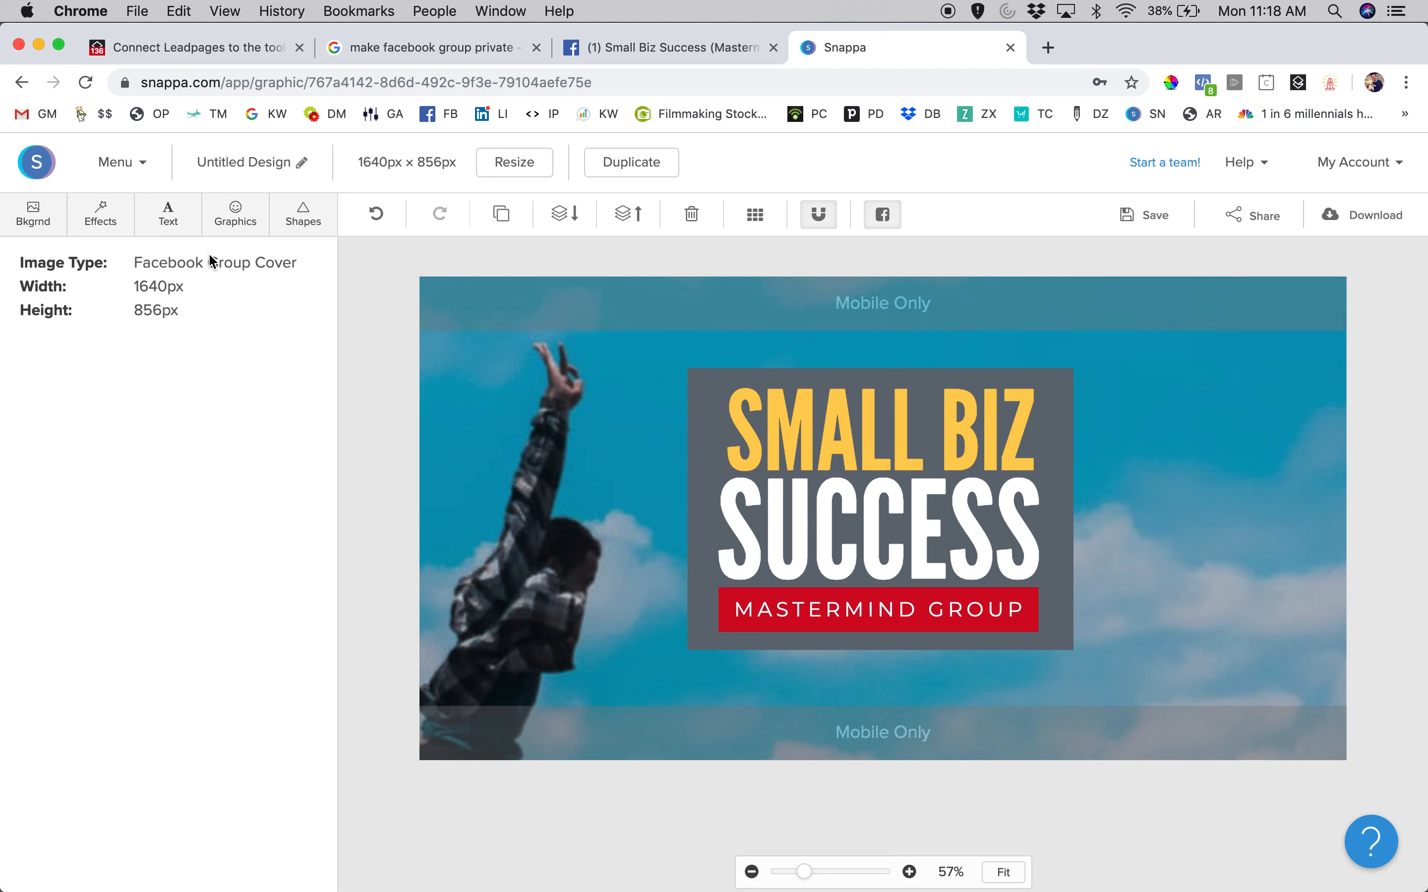
- Try several blue shades for the background's colour overlay and set it to #4a89dc at strength 7
click(53, 225)
click(96, 228)
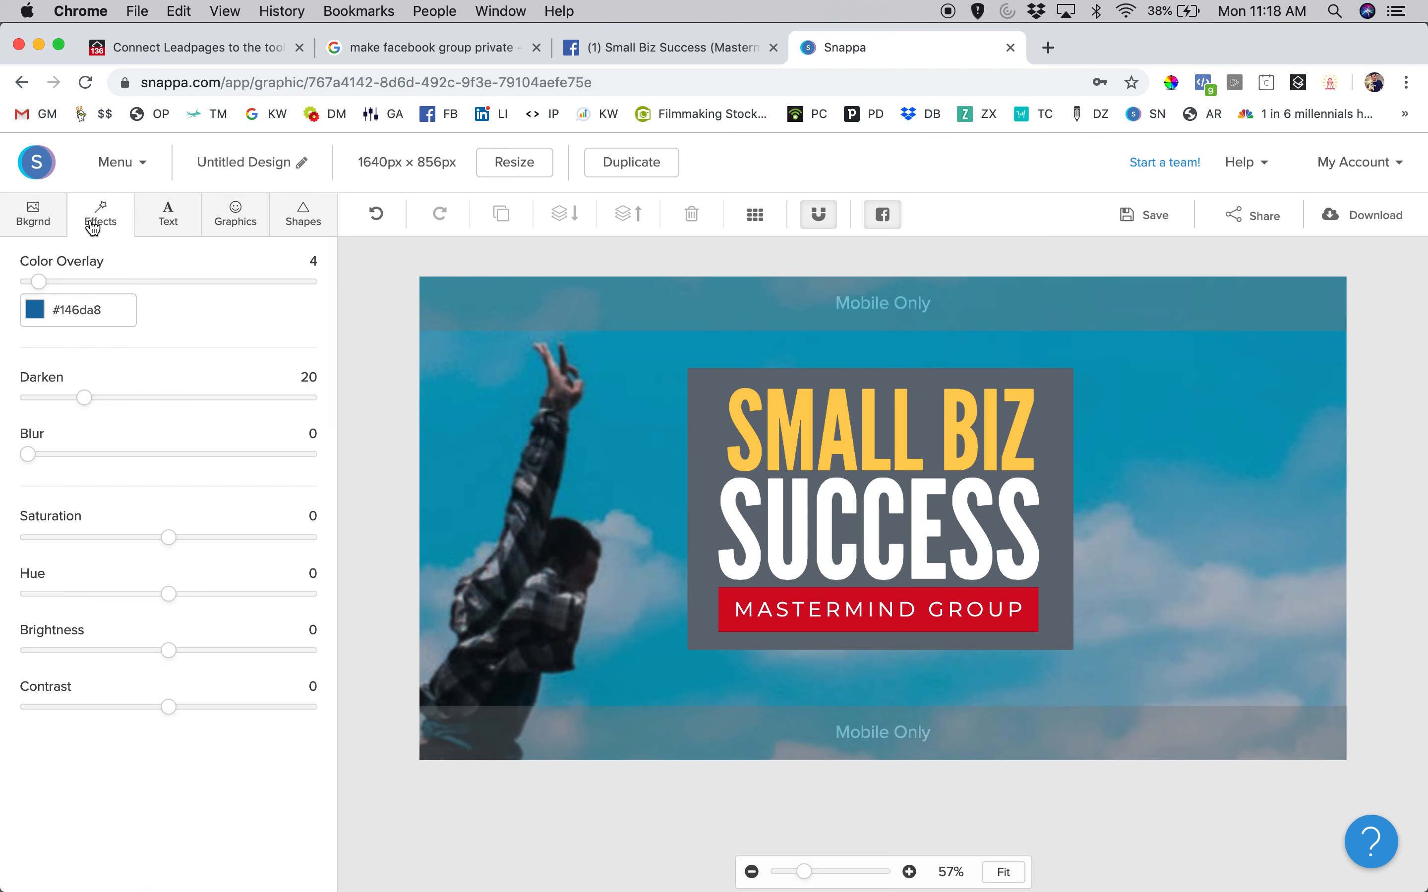
click(43, 308)
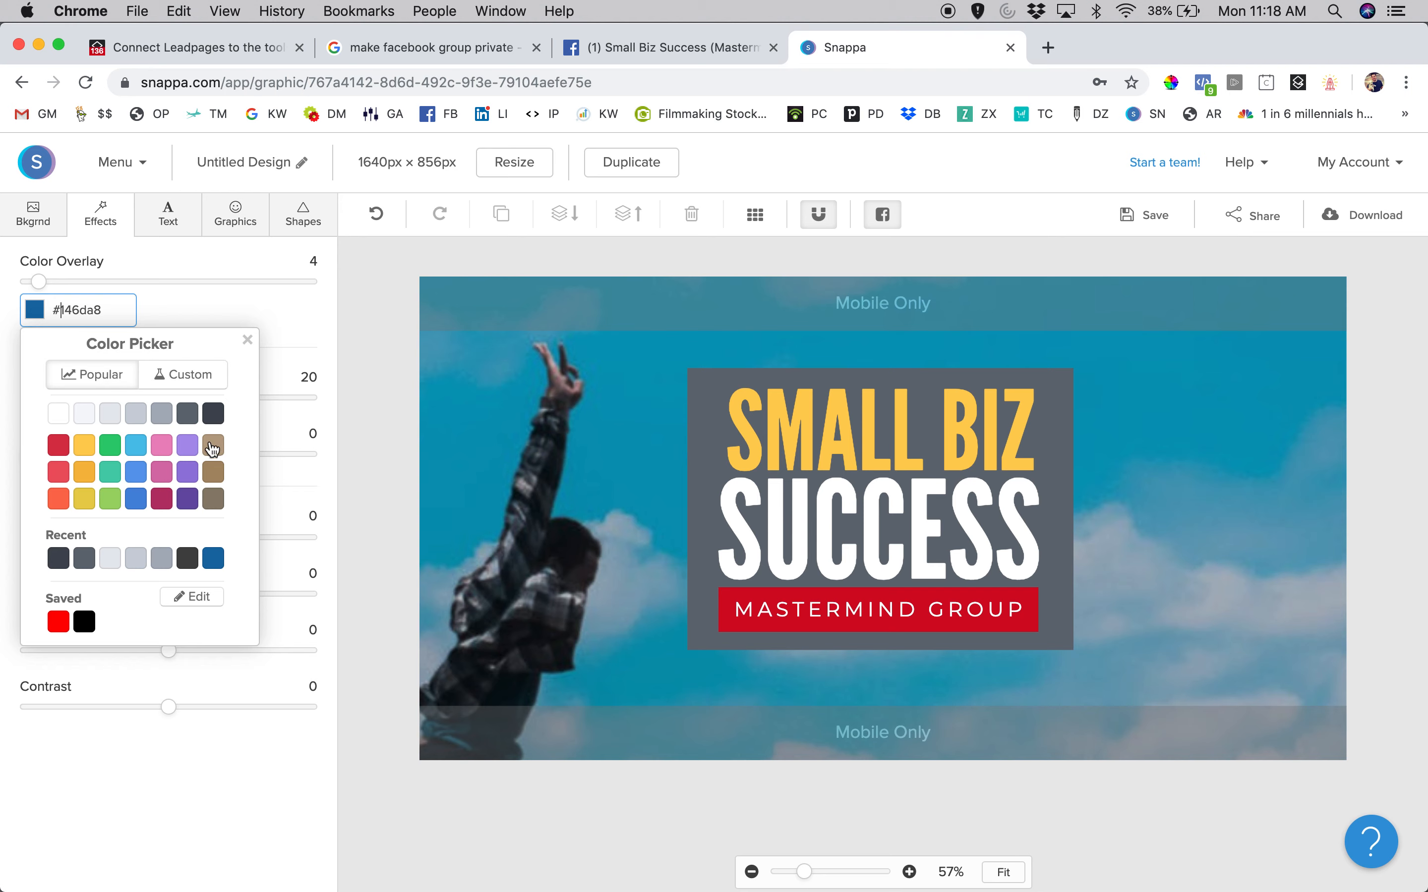
click(193, 426)
mouse_move(38, 282)
mouse_down()
mouse_move(136, 291)
mouse_move(47, 287)
mouse_up()
click(136, 450)
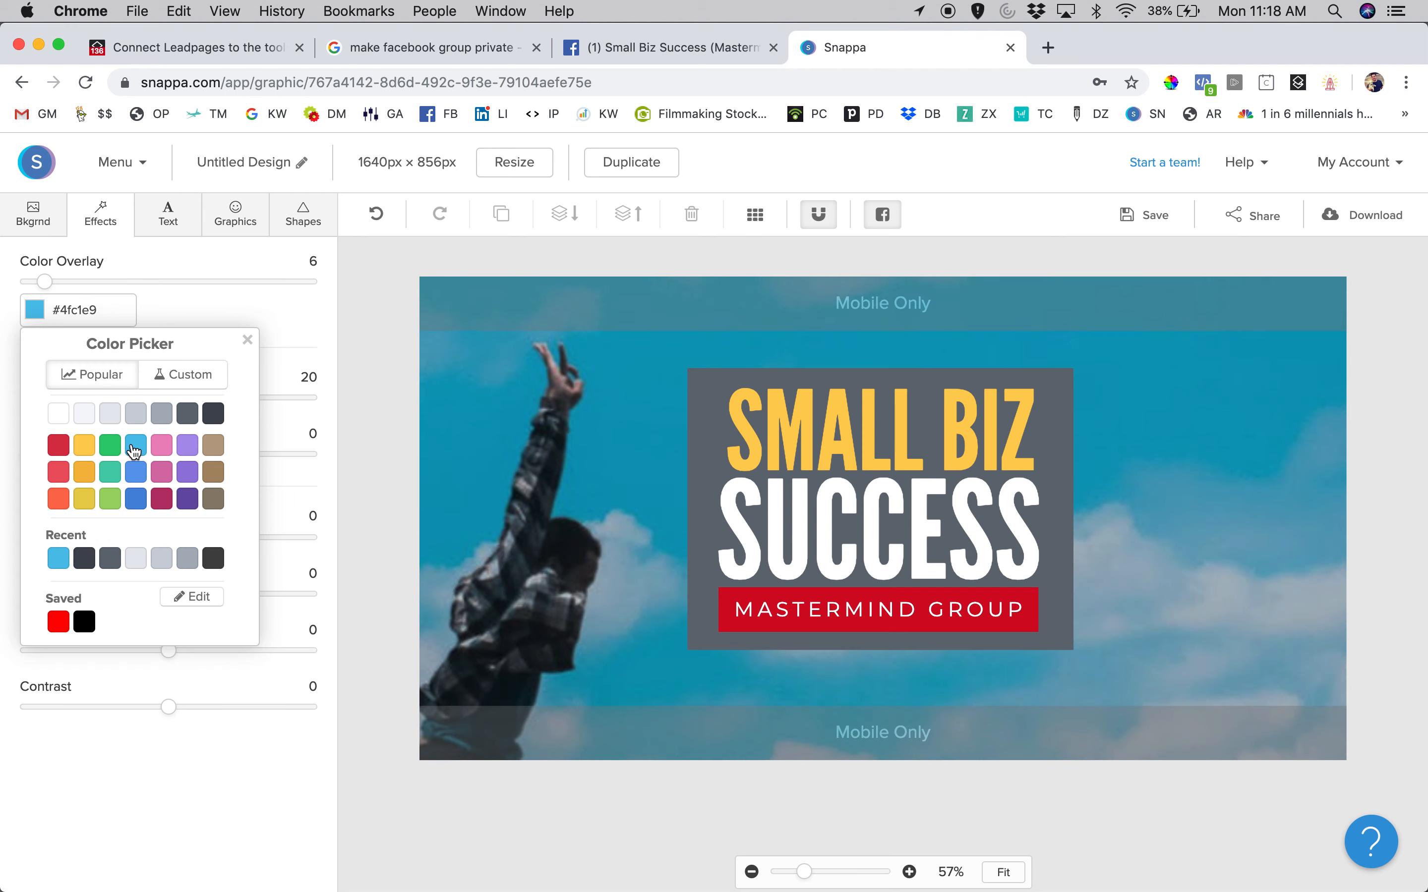
click(142, 474)
click(136, 501)
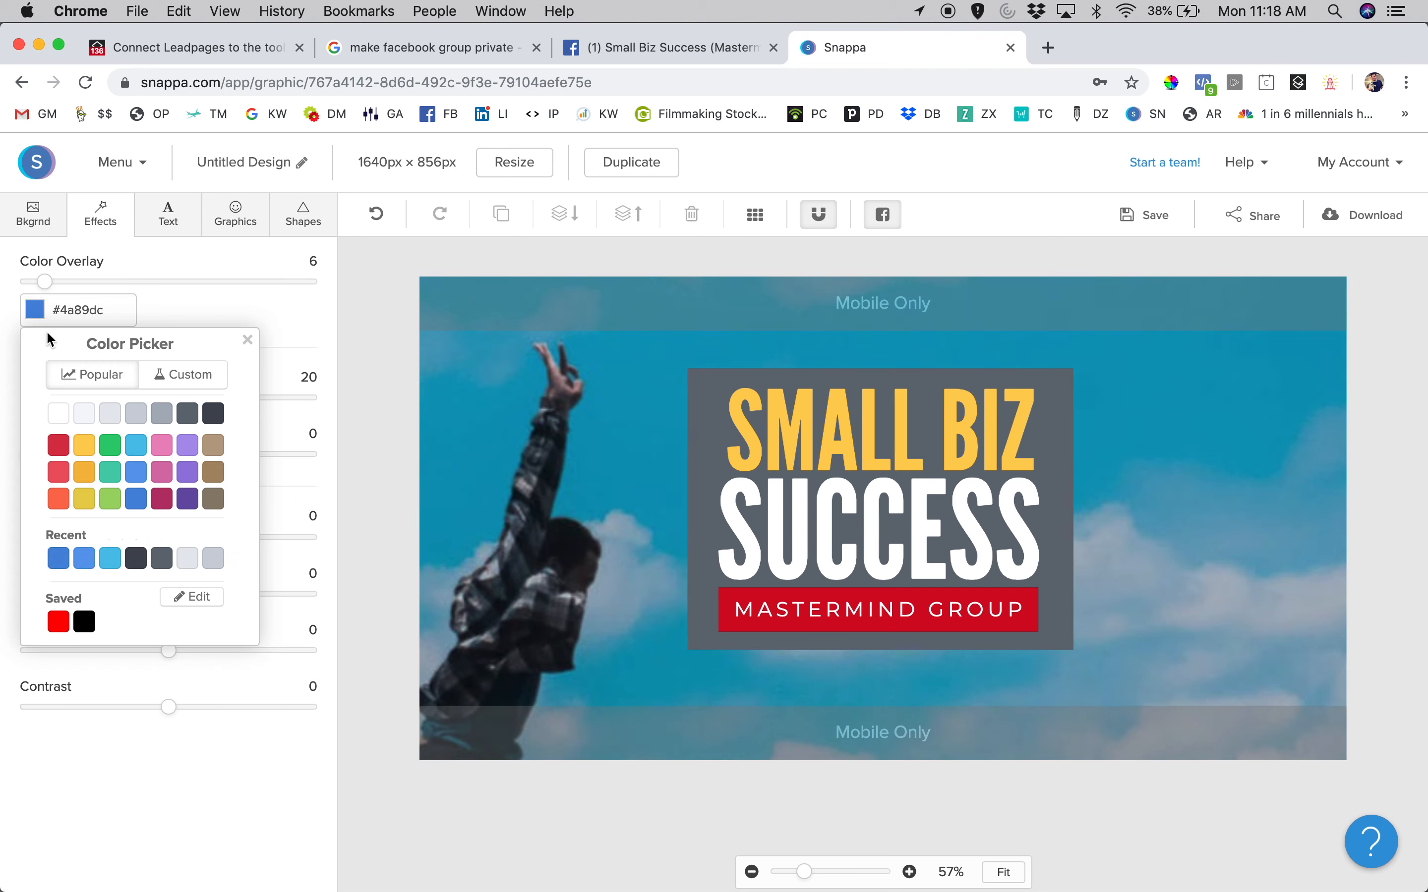
mouse_move(49, 286)
mouse_down()
mouse_move(143, 287)
mouse_move(25, 283)
mouse_move(48, 287)
mouse_up()
click(232, 303)
- Set the background's darken effect to 15 and its saturation to 24
mouse_move(87, 403)
mouse_down()
mouse_move(48, 403)
mouse_move(73, 406)
mouse_up()
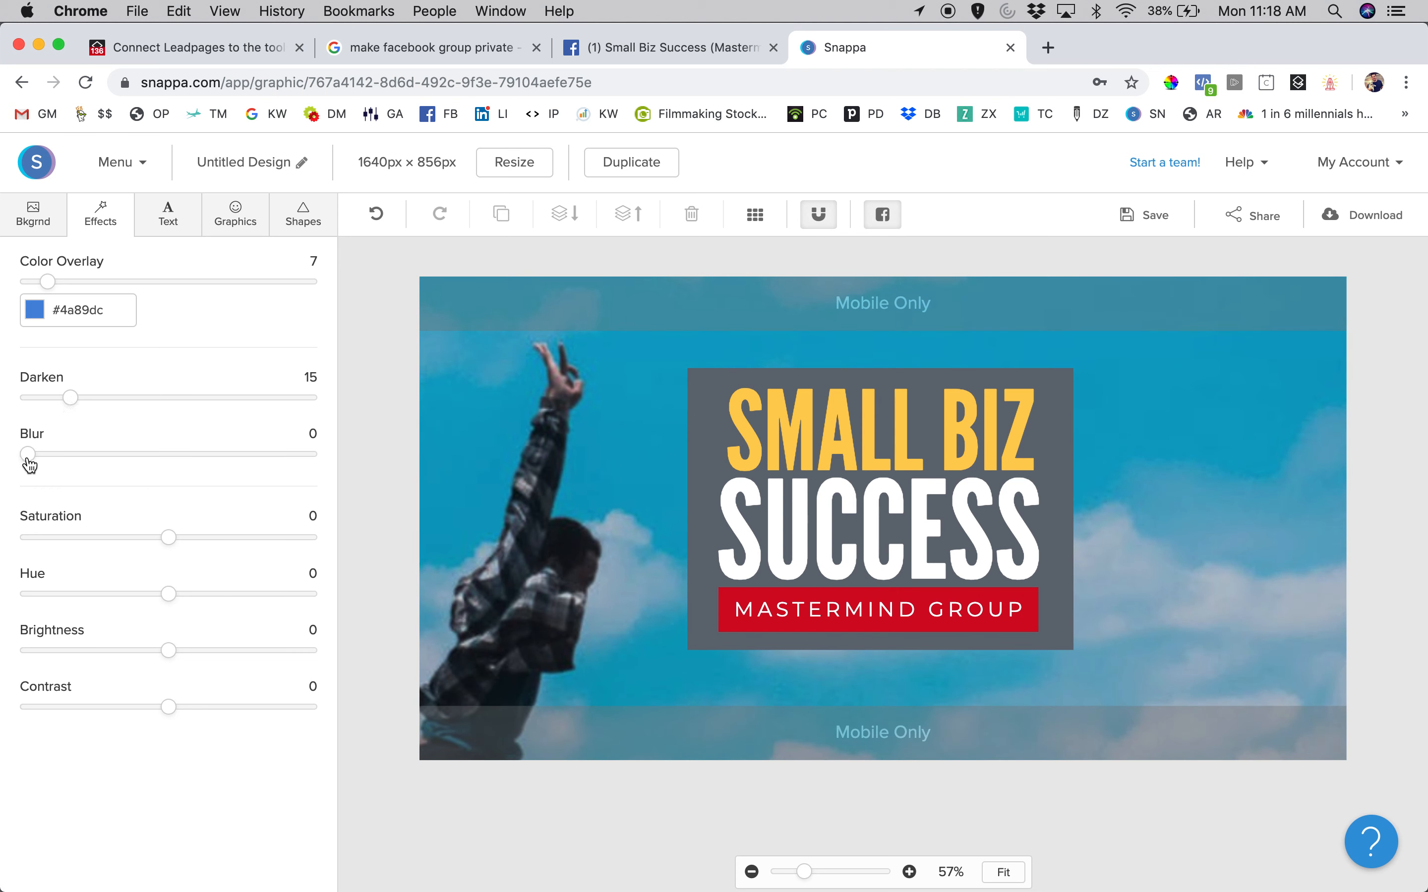
mouse_move(28, 456)
mouse_down()
mouse_move(124, 470)
mouse_move(4, 450)
mouse_up()
drag(172, 546, 205, 549)
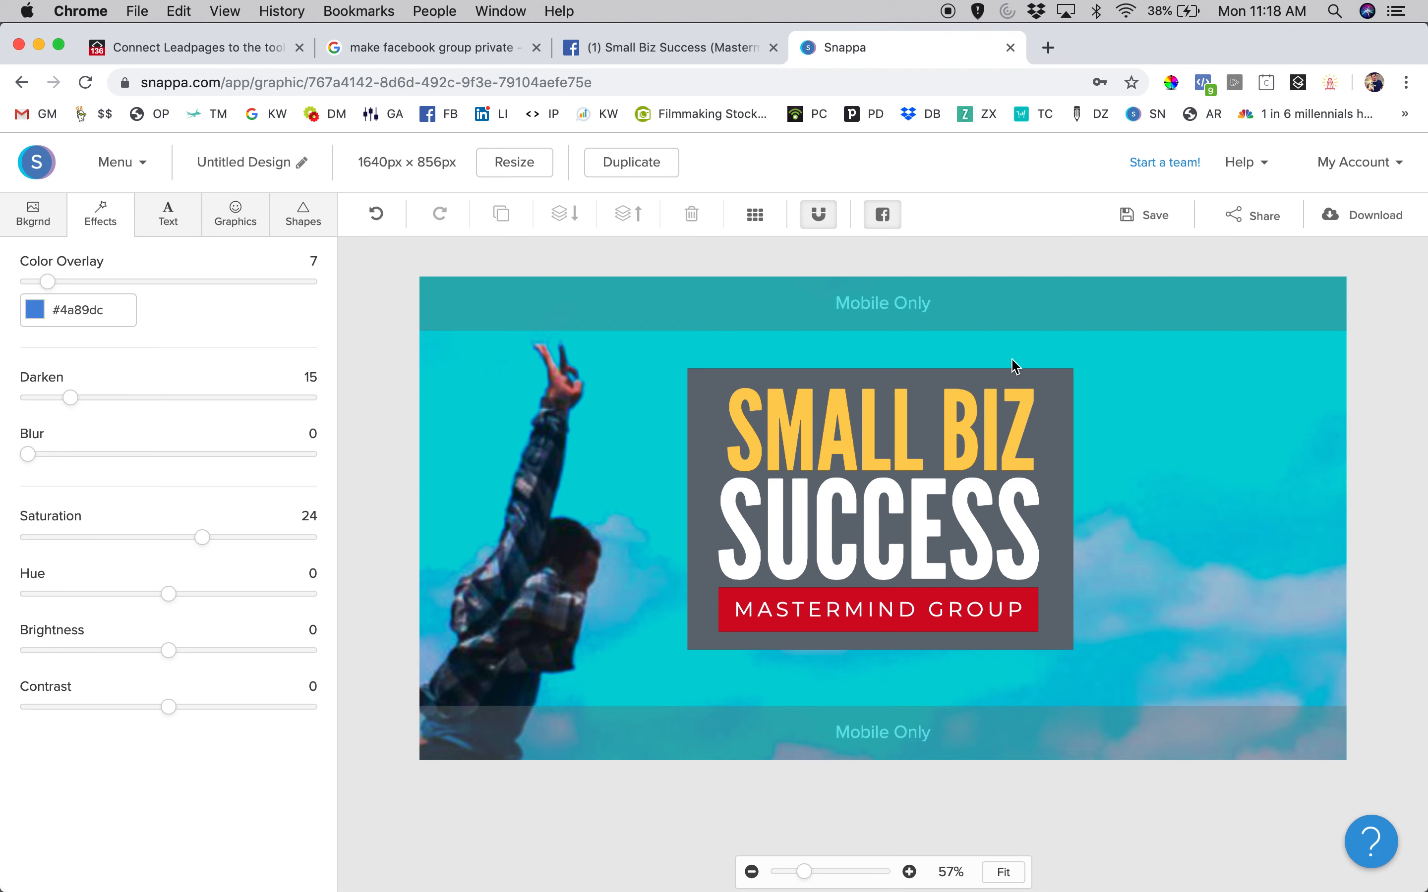
- Download the cover design as a web optimized JPG
click(1384, 224)
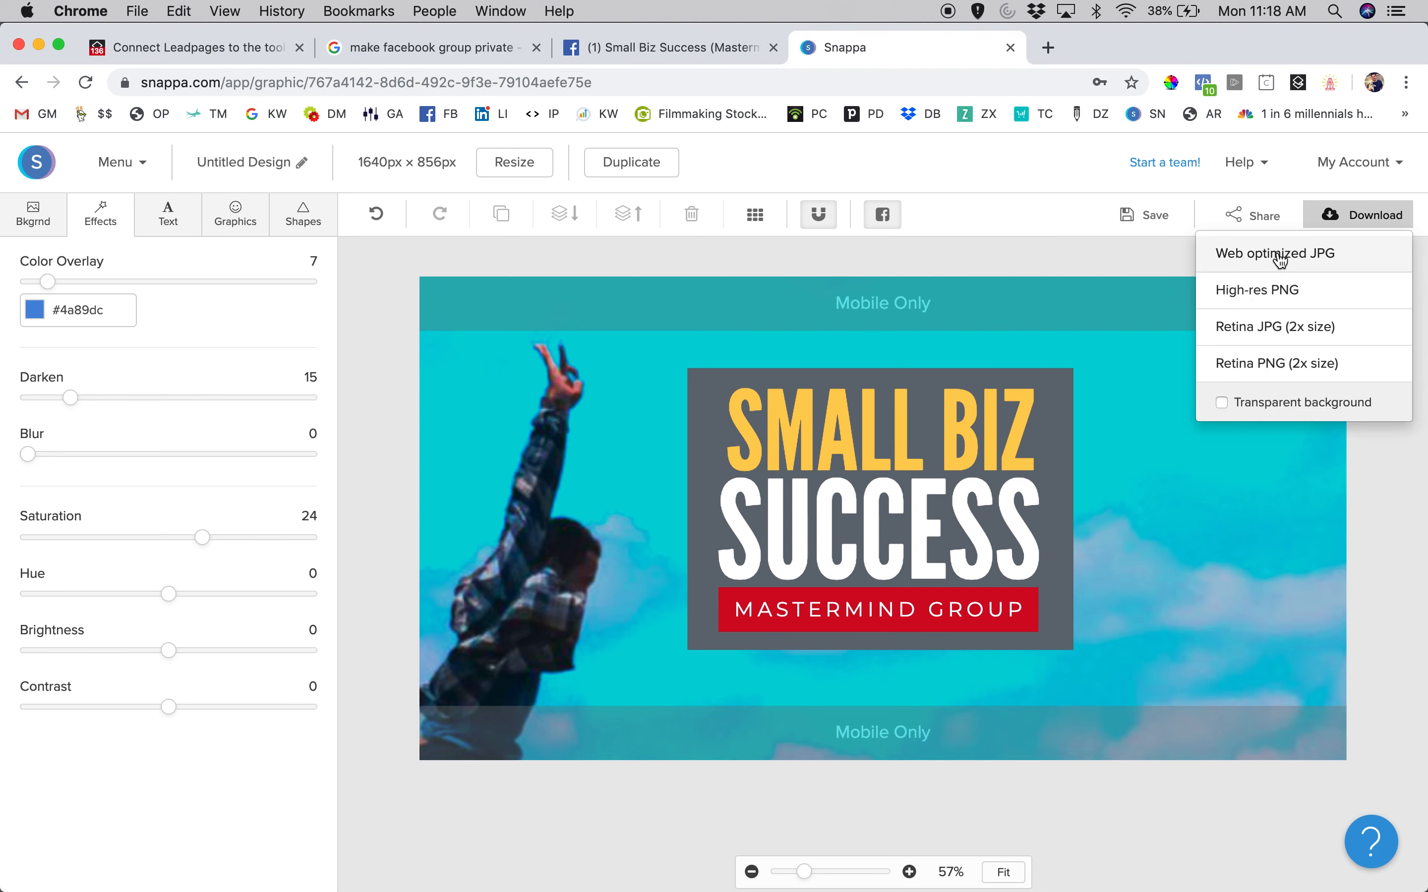
click(1278, 251)
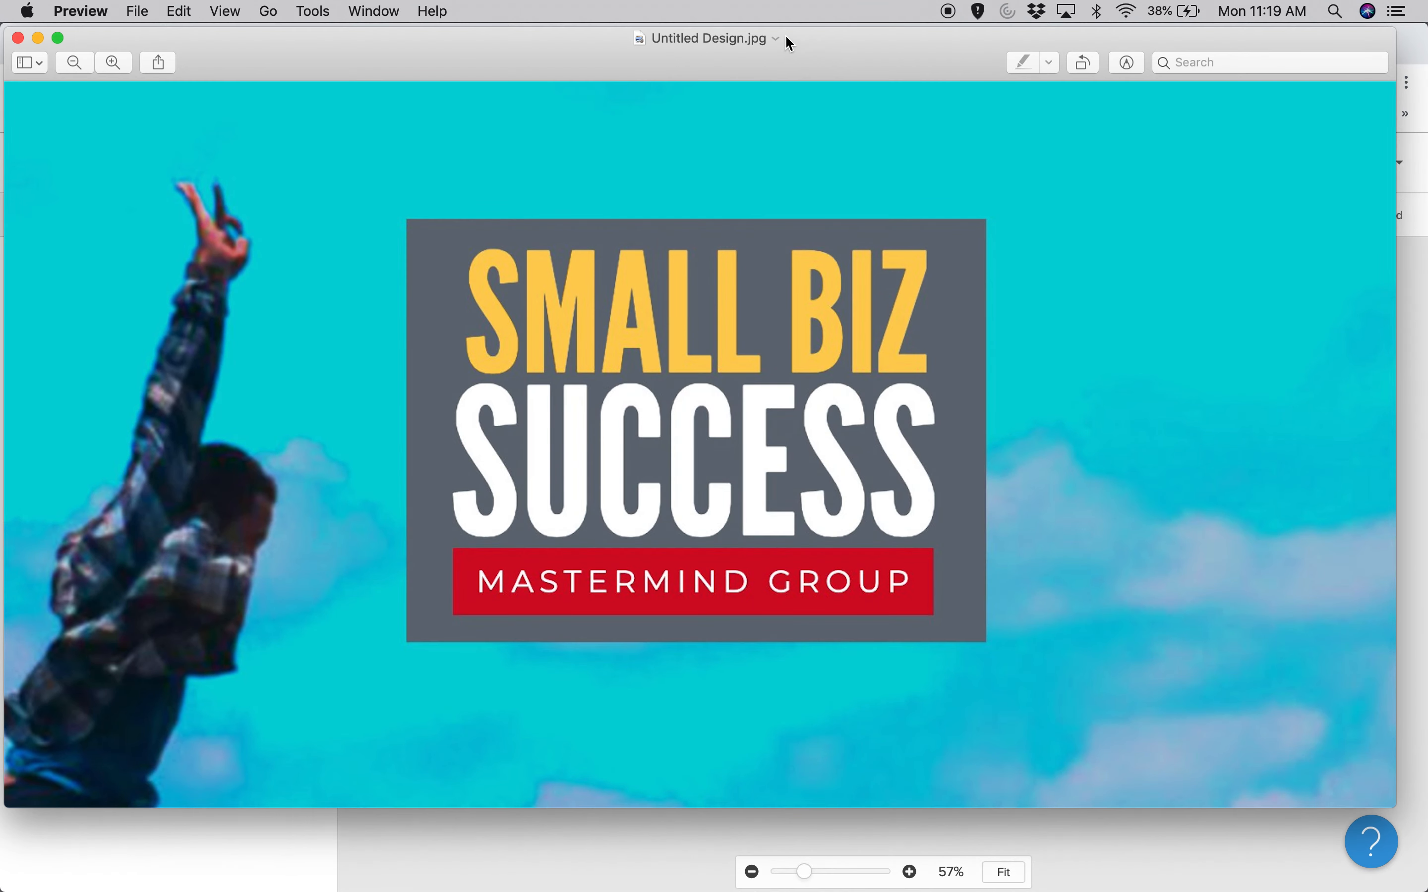
- Rename the downloaded cover image to small-biz-group.jpg
click(775, 40)
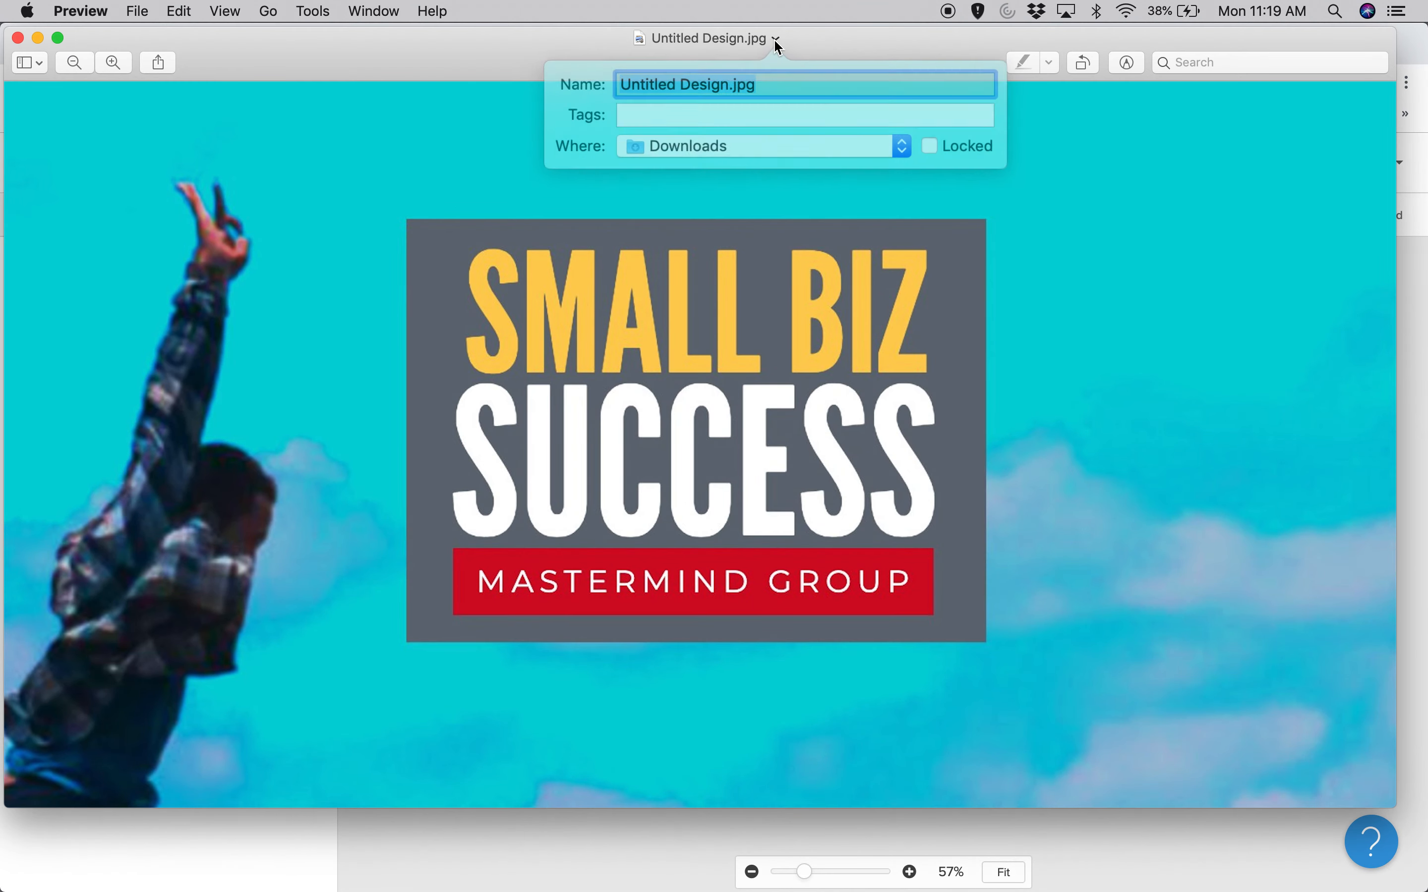
click(736, 85)
key(super+BackSpace)
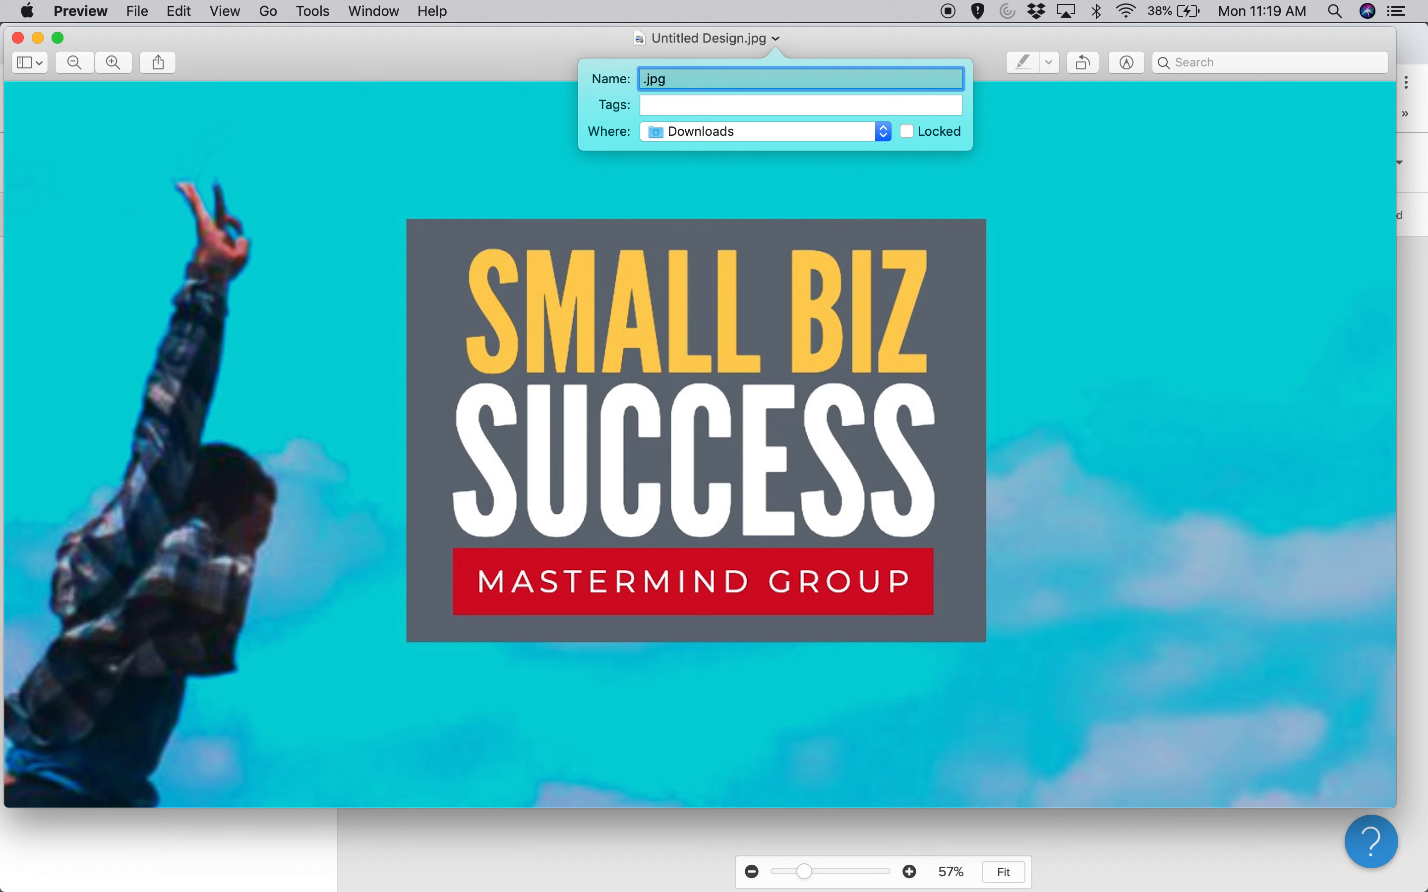
text(small-biz-group)
key(Return)
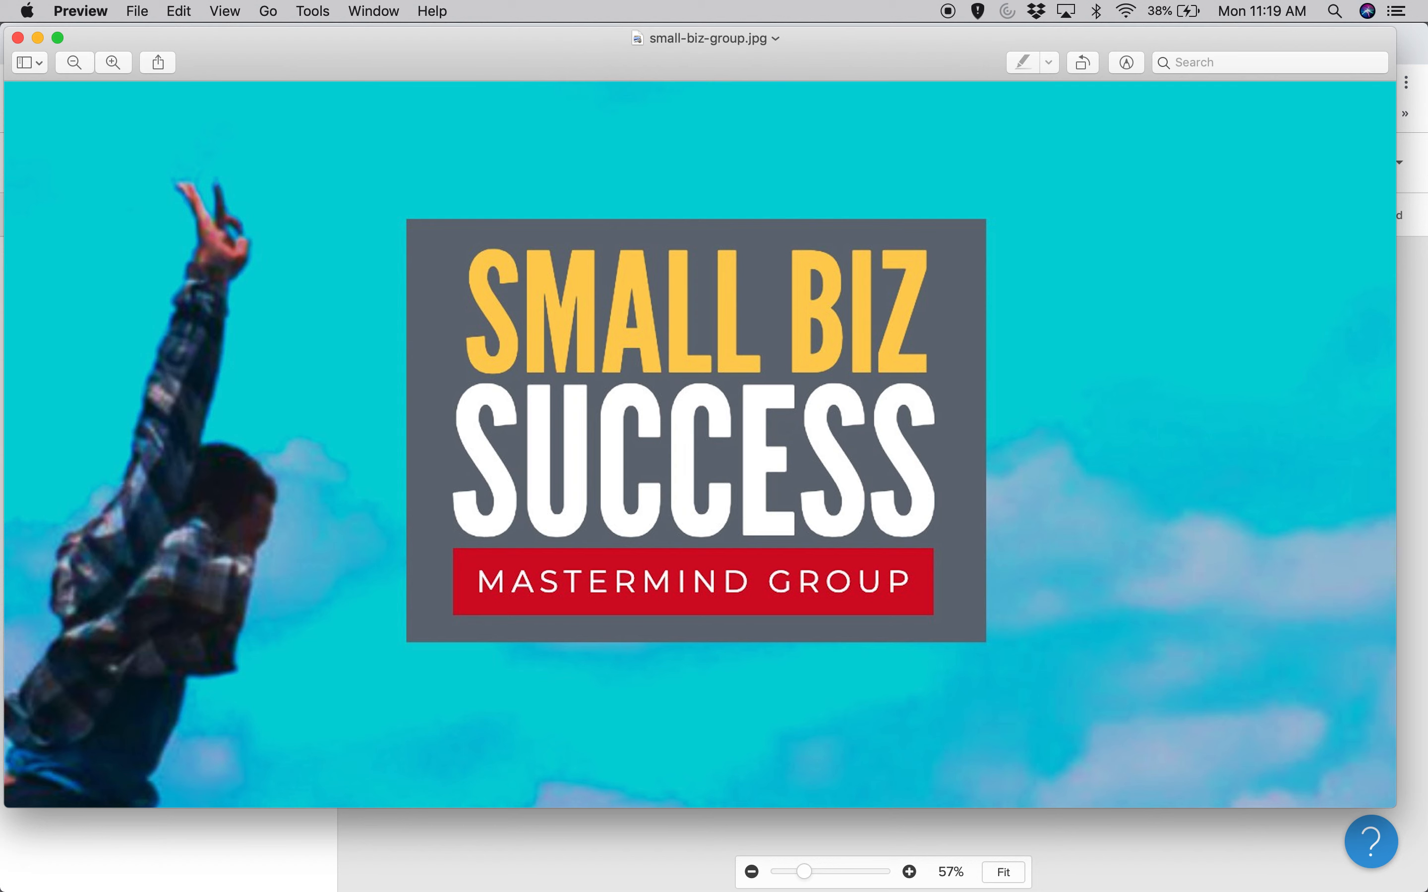
- Move small-biz-group.jpg from the Downloads folder to the Desktop and close the image
click(730, 34)
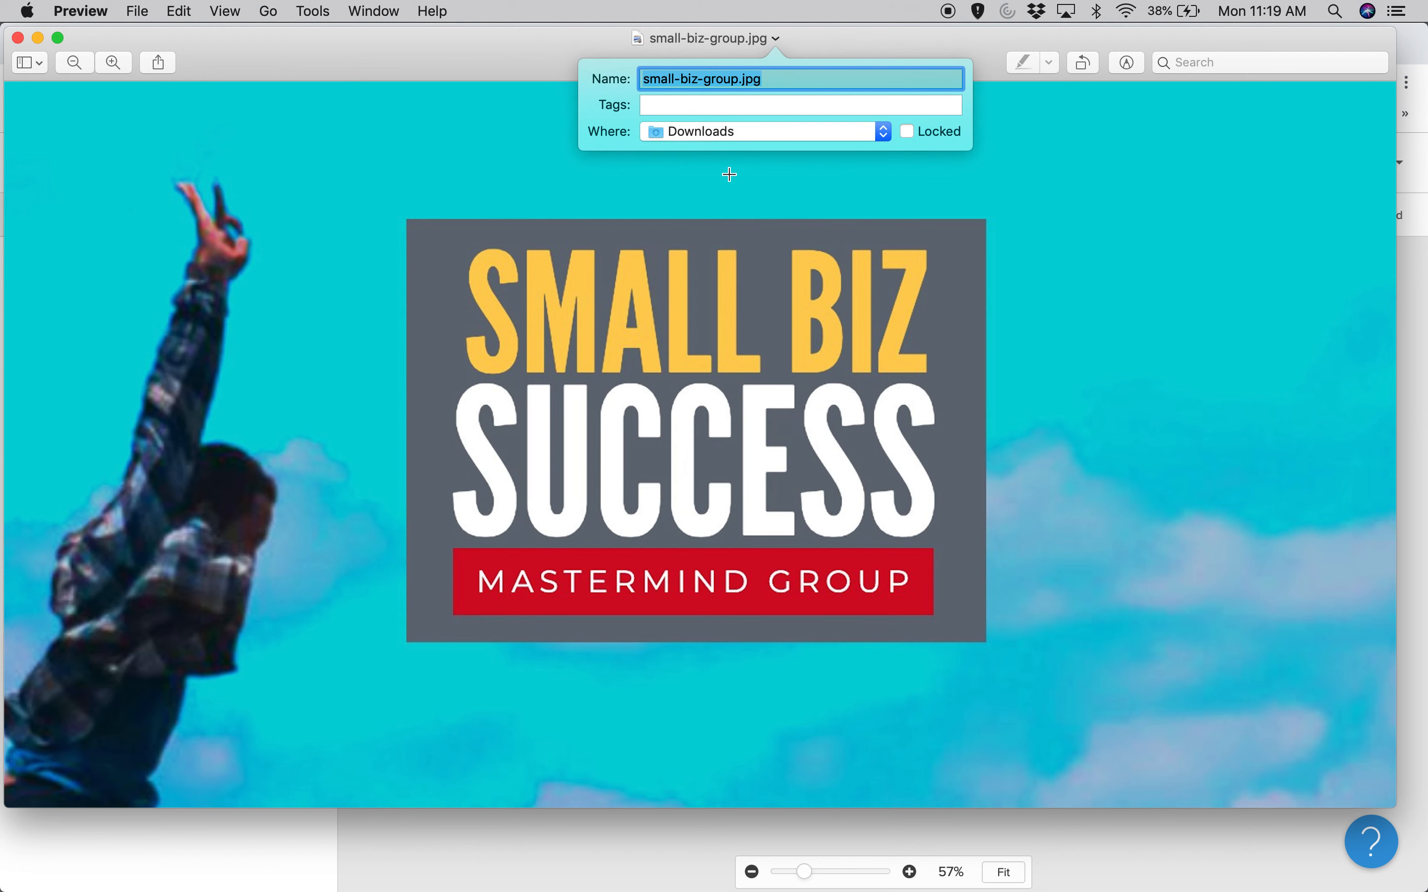
click(696, 131)
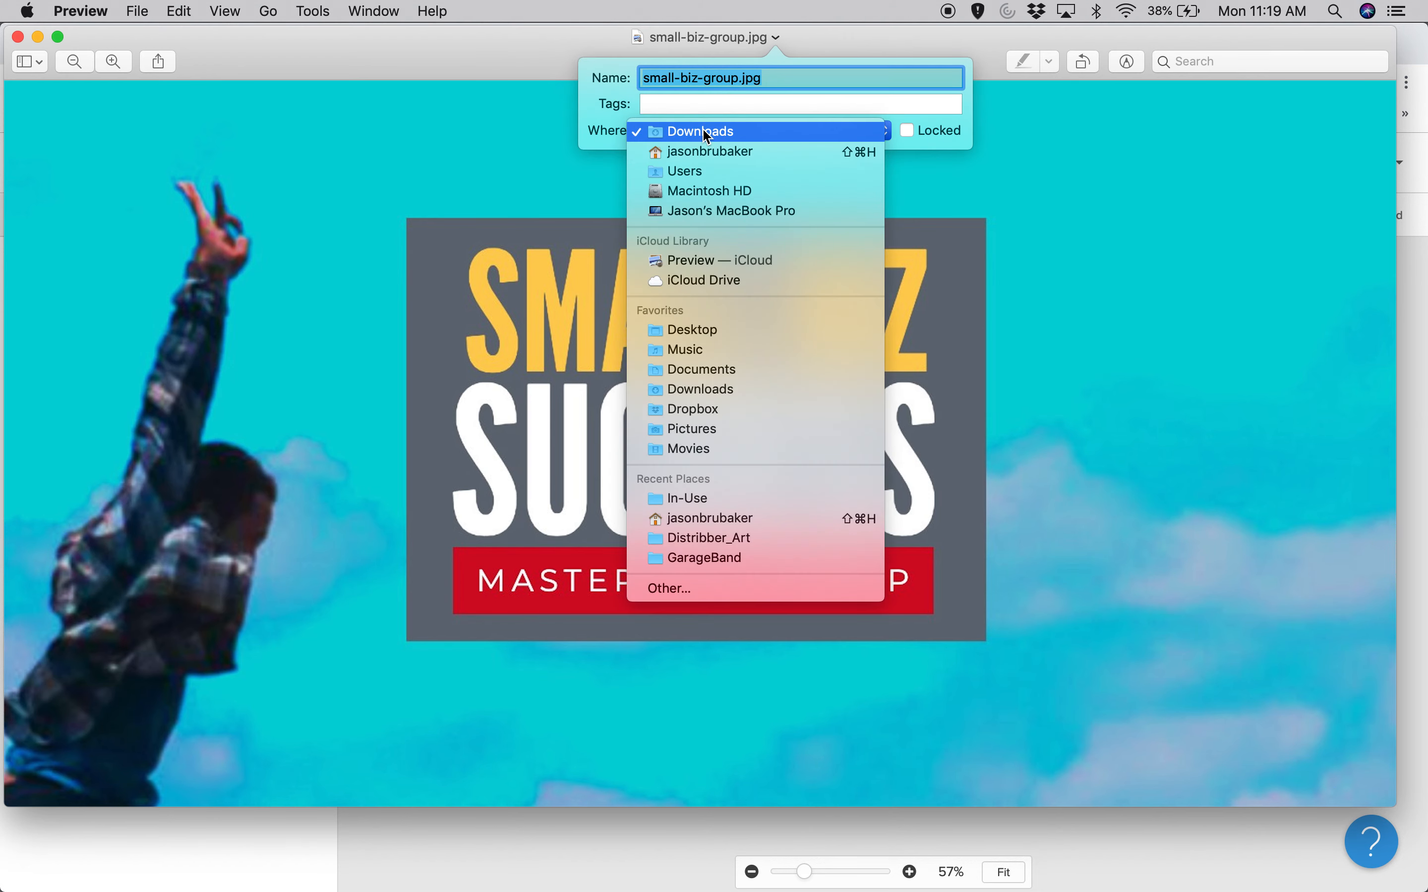
click(722, 331)
click(474, 40)
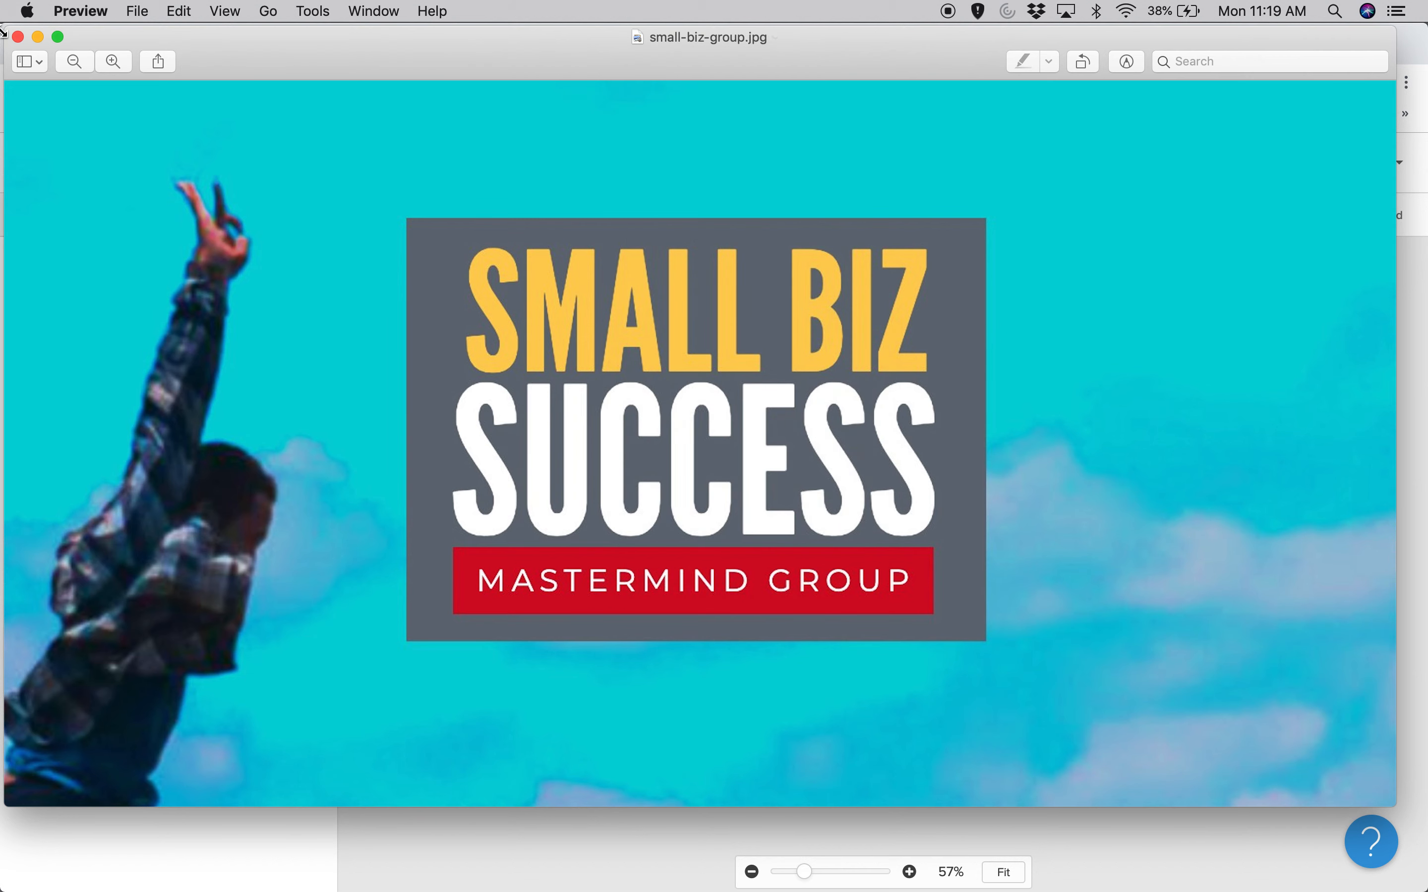
click(18, 38)
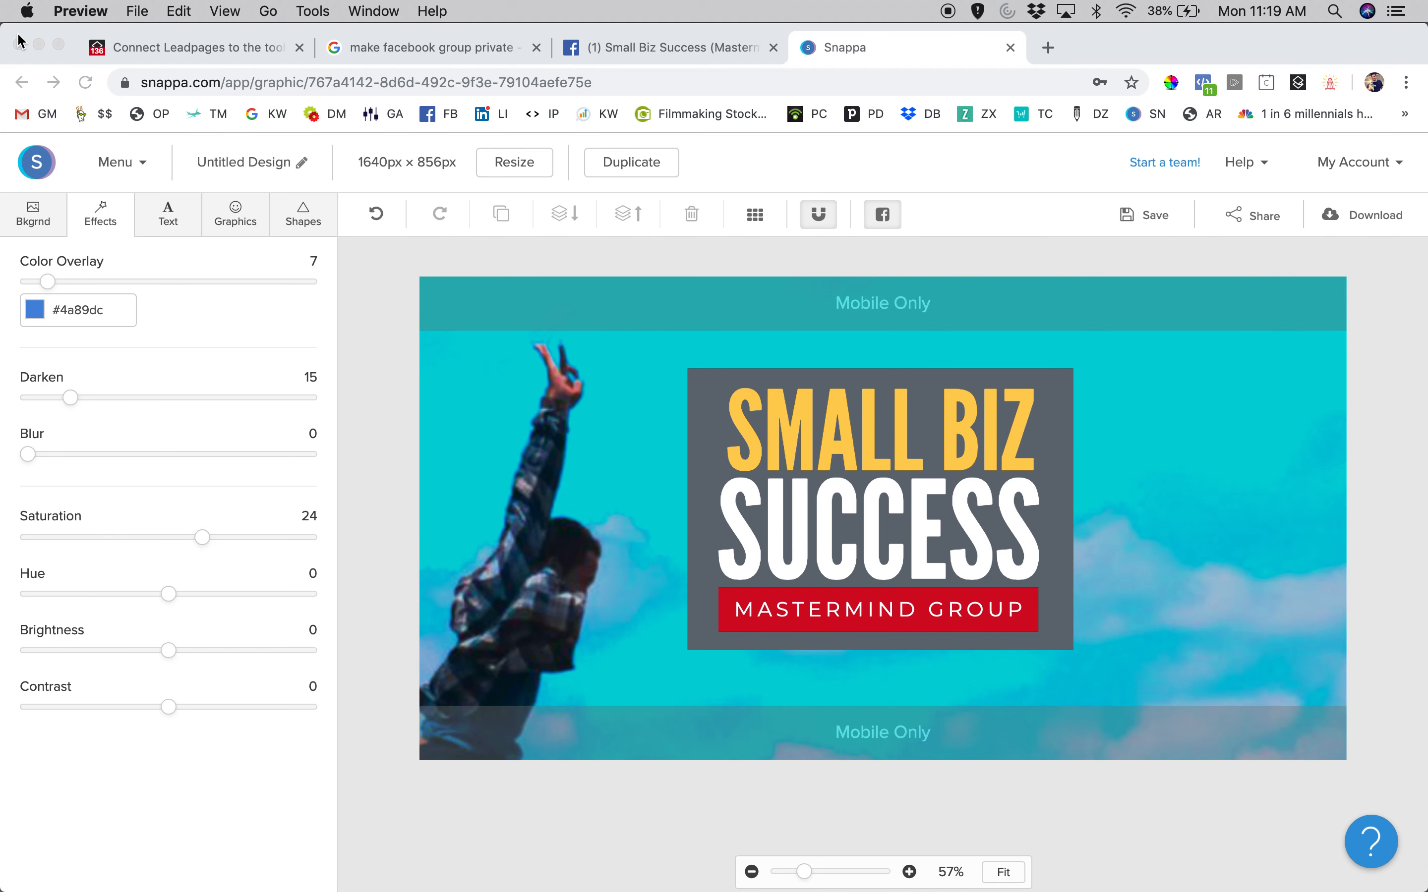
- Upload small-biz-group.jpg from the Desktop as the cover photo of the Small Biz Success (Mastermind) Facebook group and save it
click(629, 50)
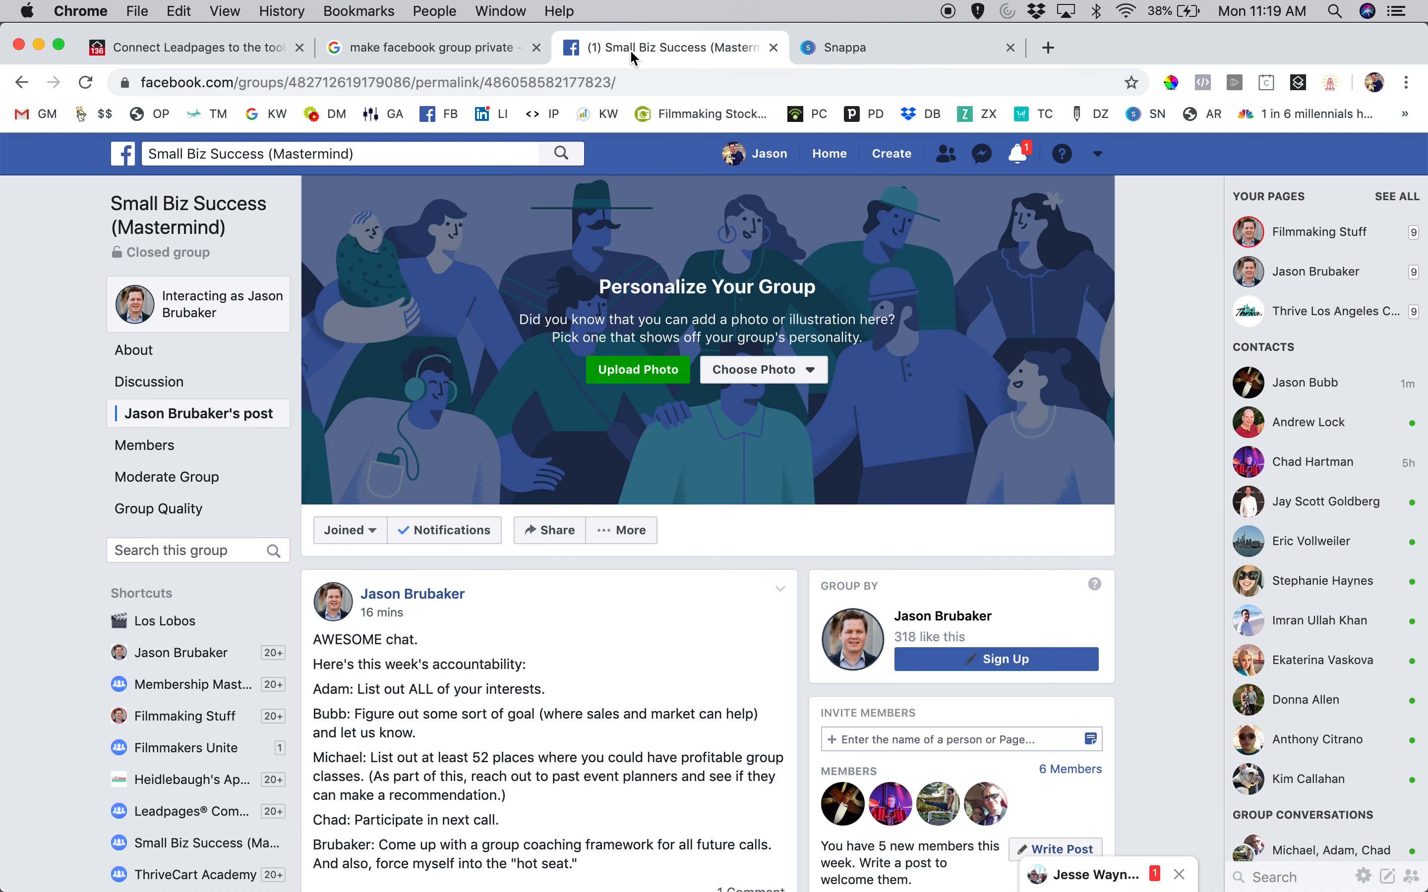
click(652, 378)
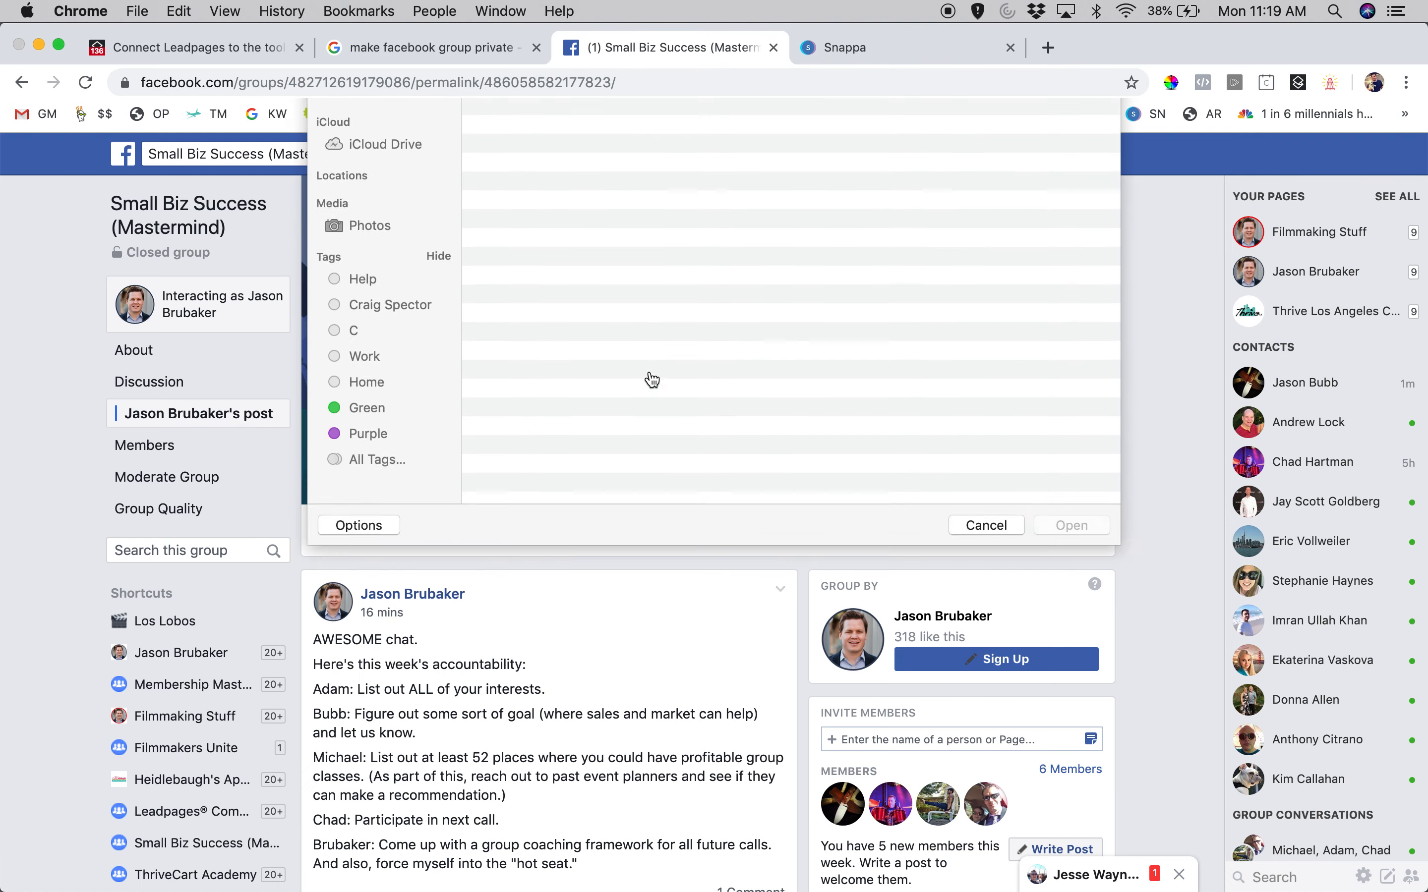
click(555, 180)
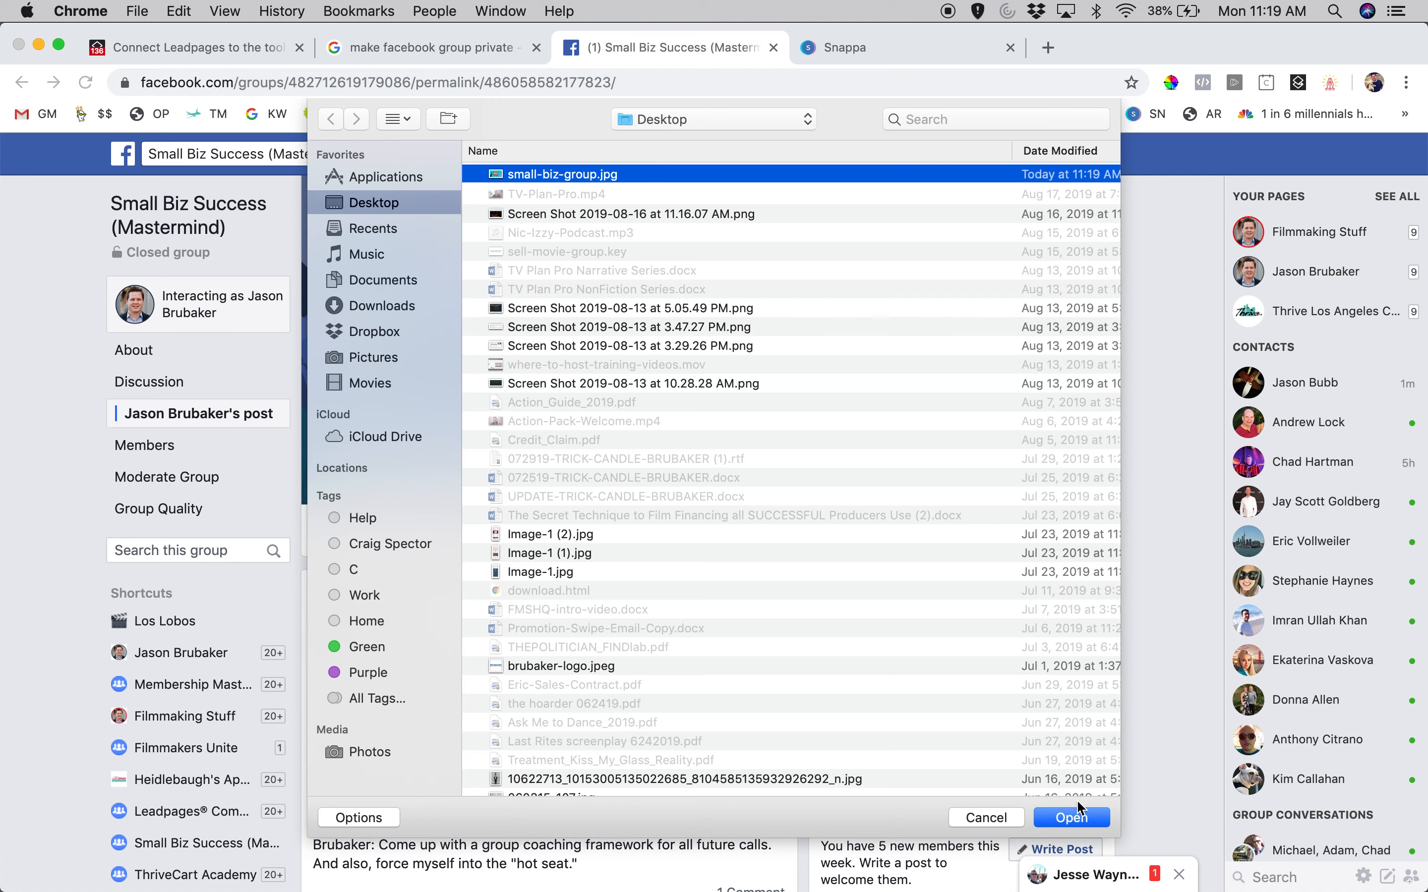
click(1083, 819)
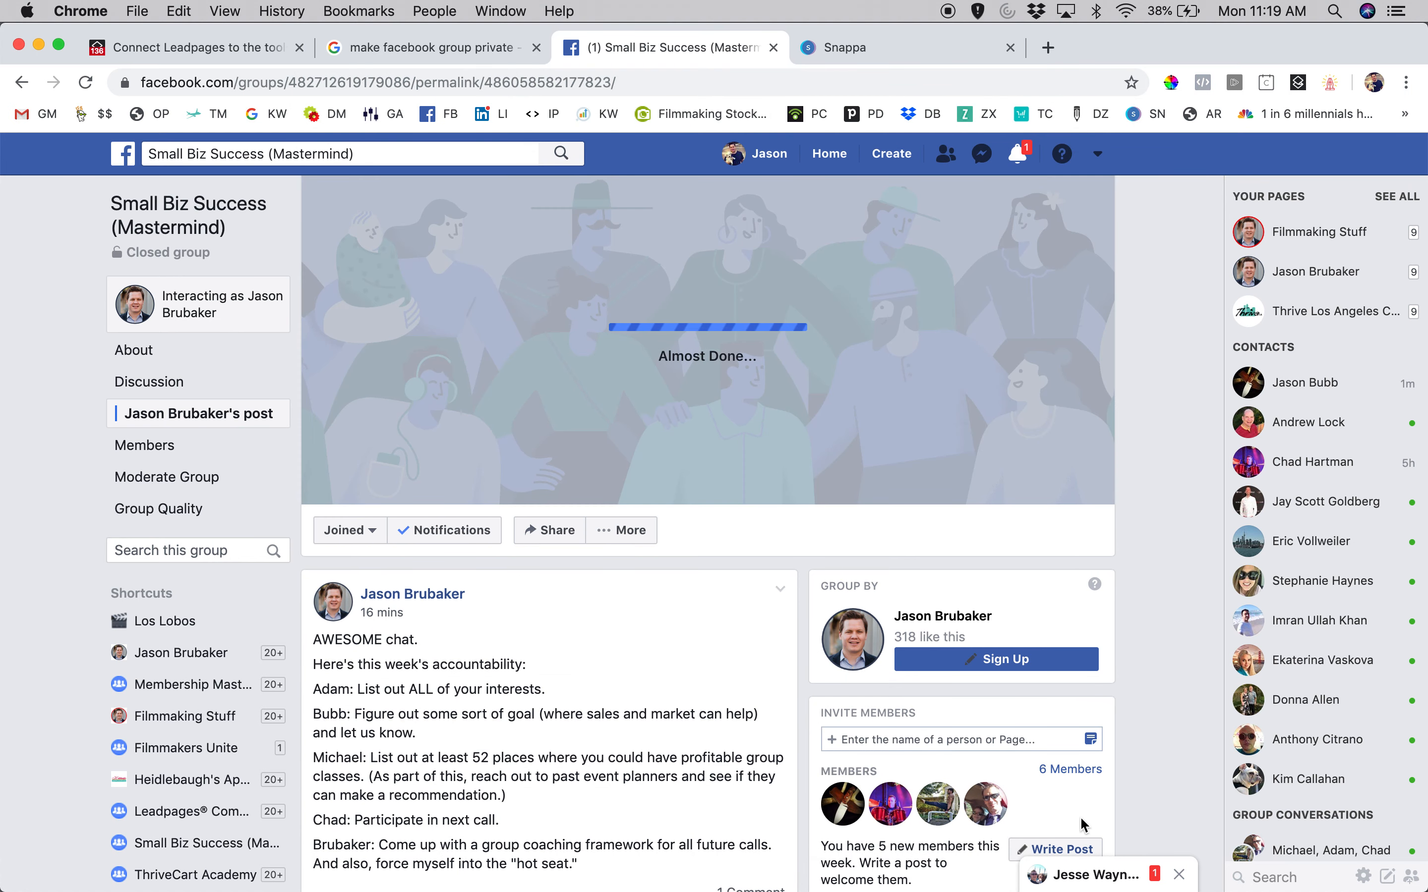
click(1014, 483)
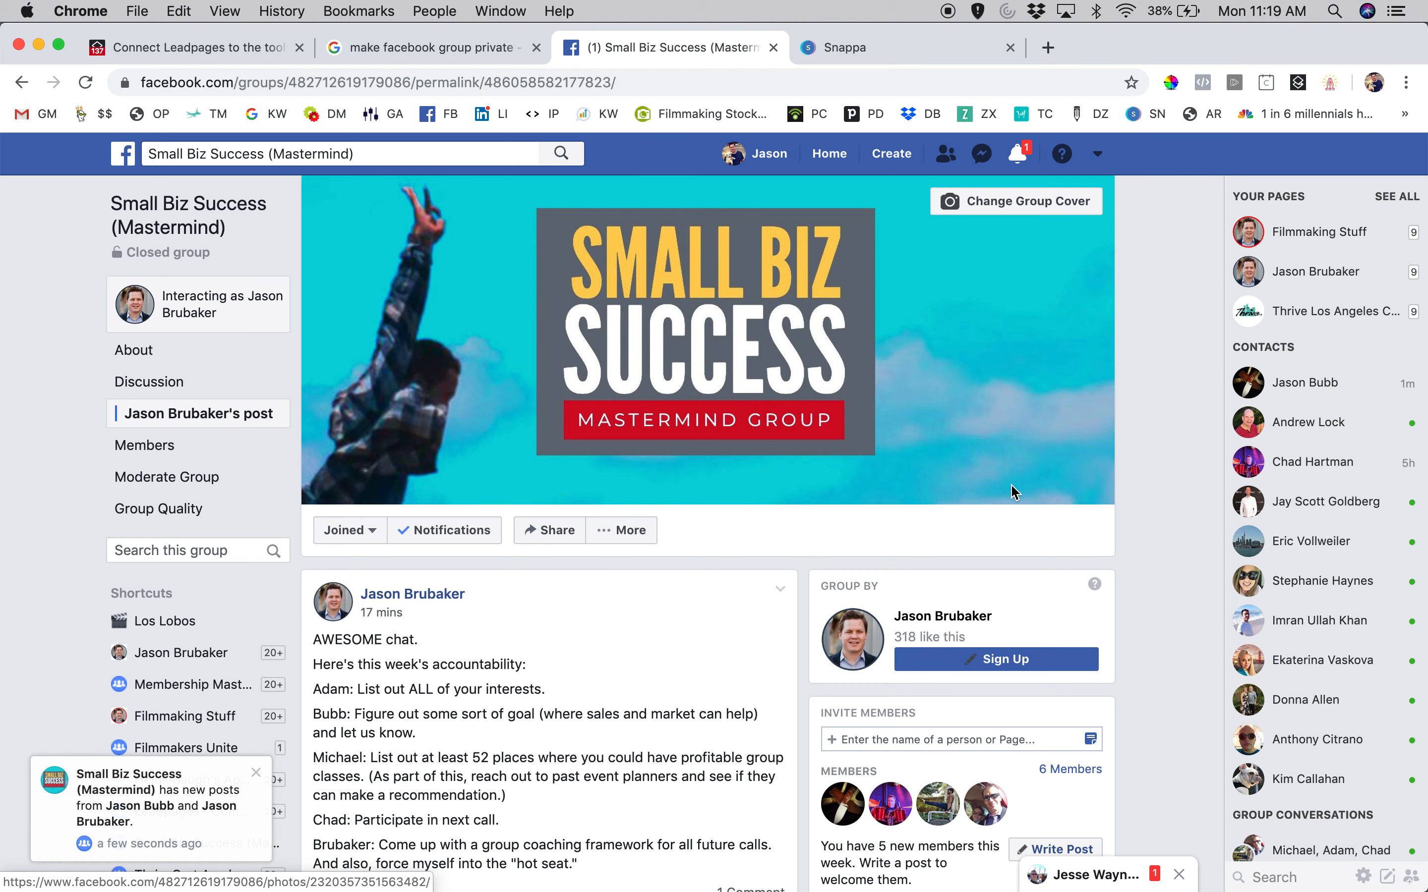
scroll(680, 647, down, 2)
scroll(680, 646, up, 2)
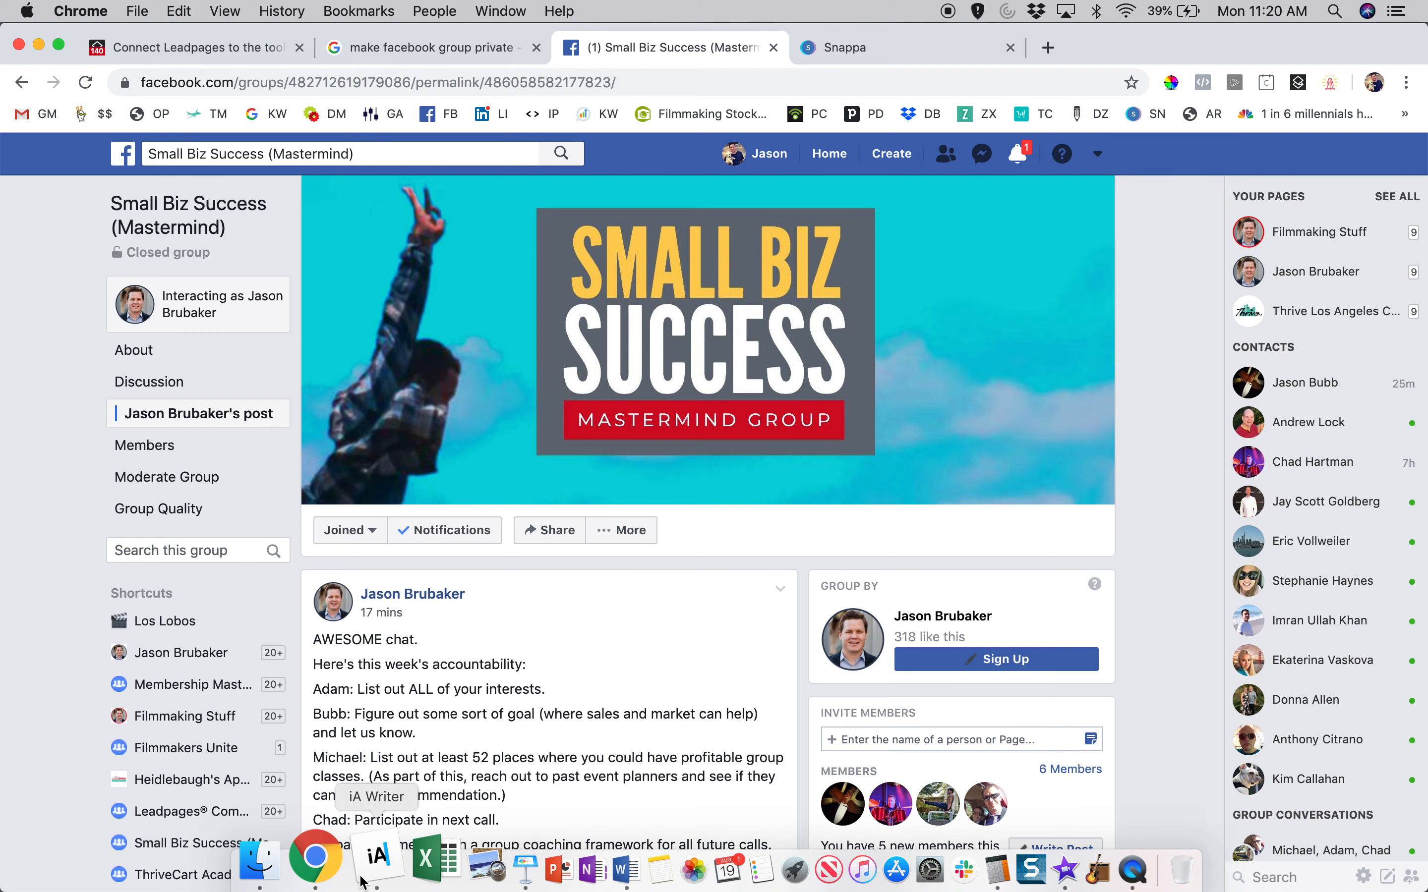
click(866, 46)
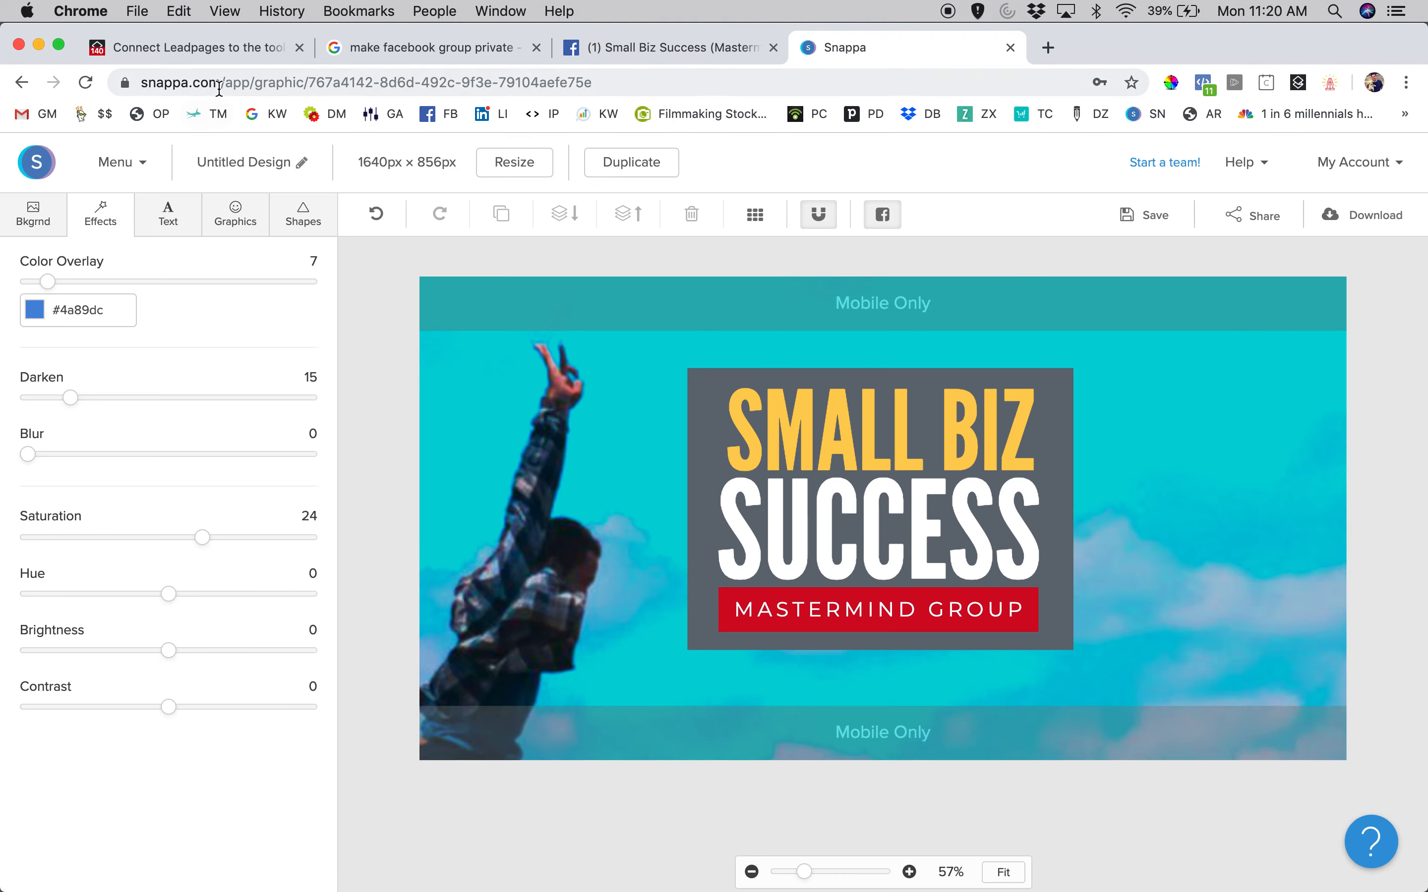
click(213, 83)
click(216, 83)
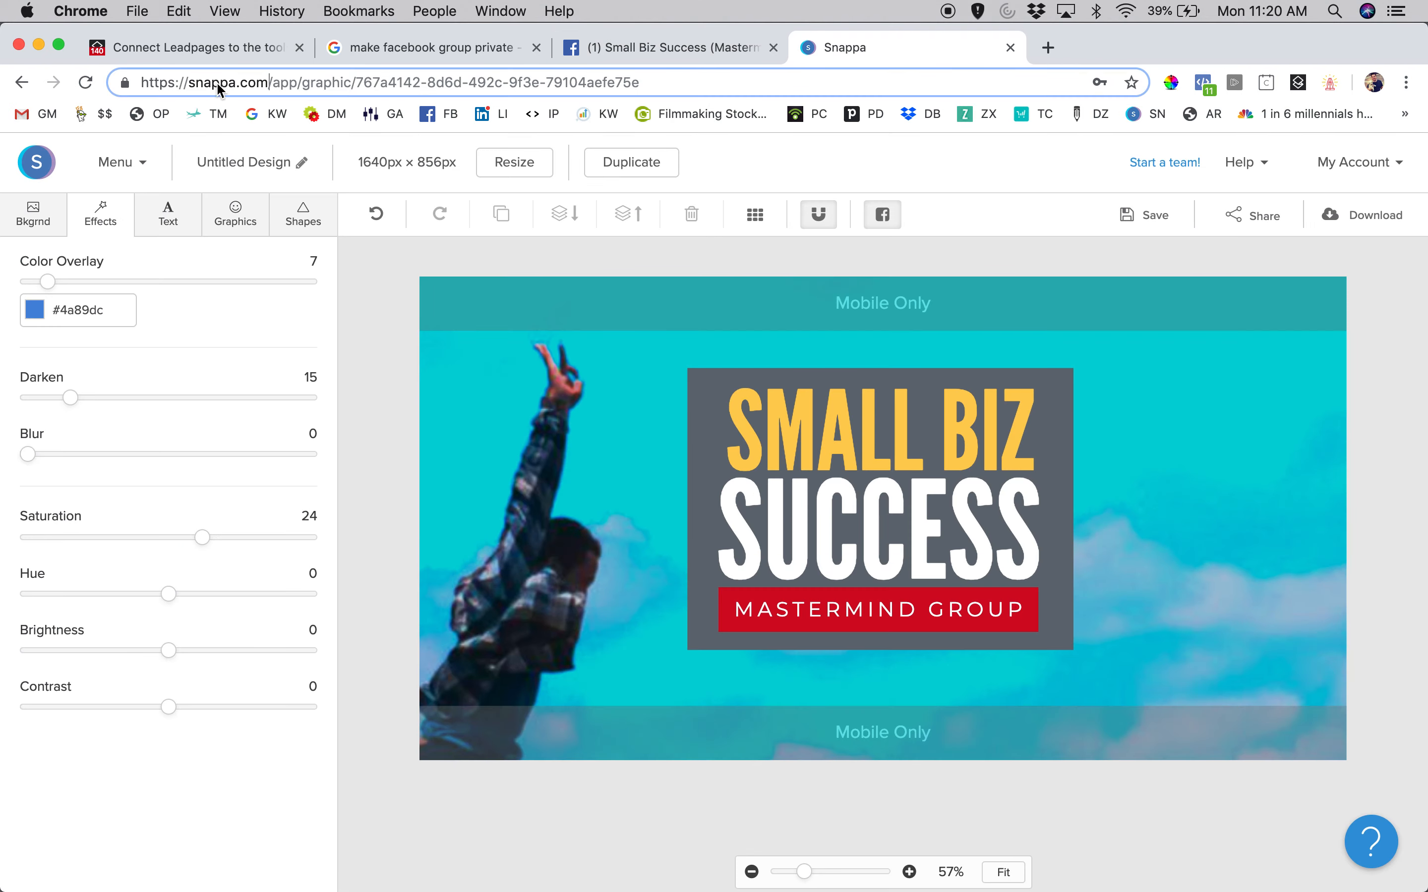
drag(270, 83, 121, 86)
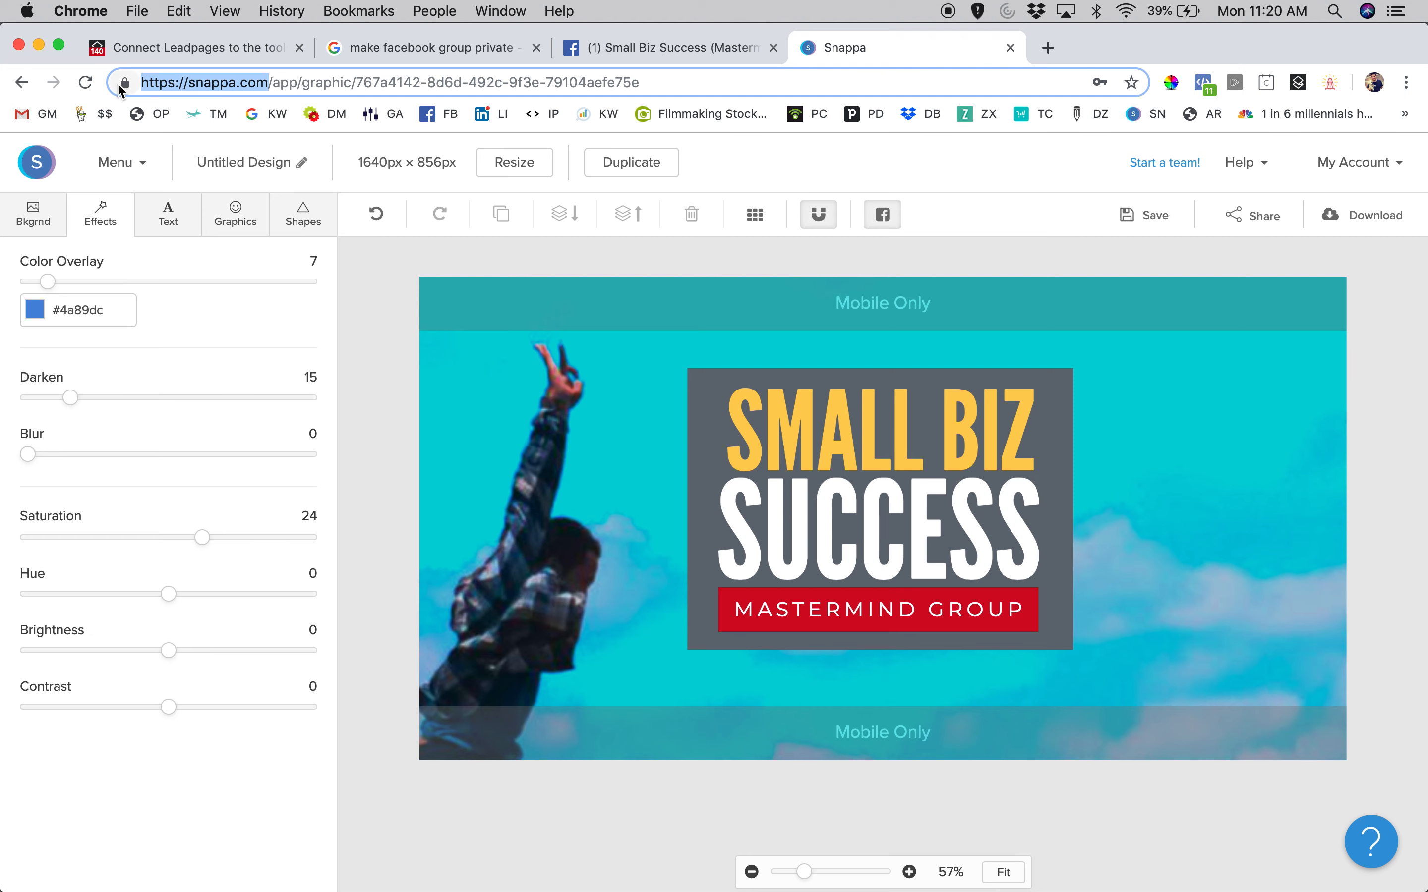
click(369, 879)
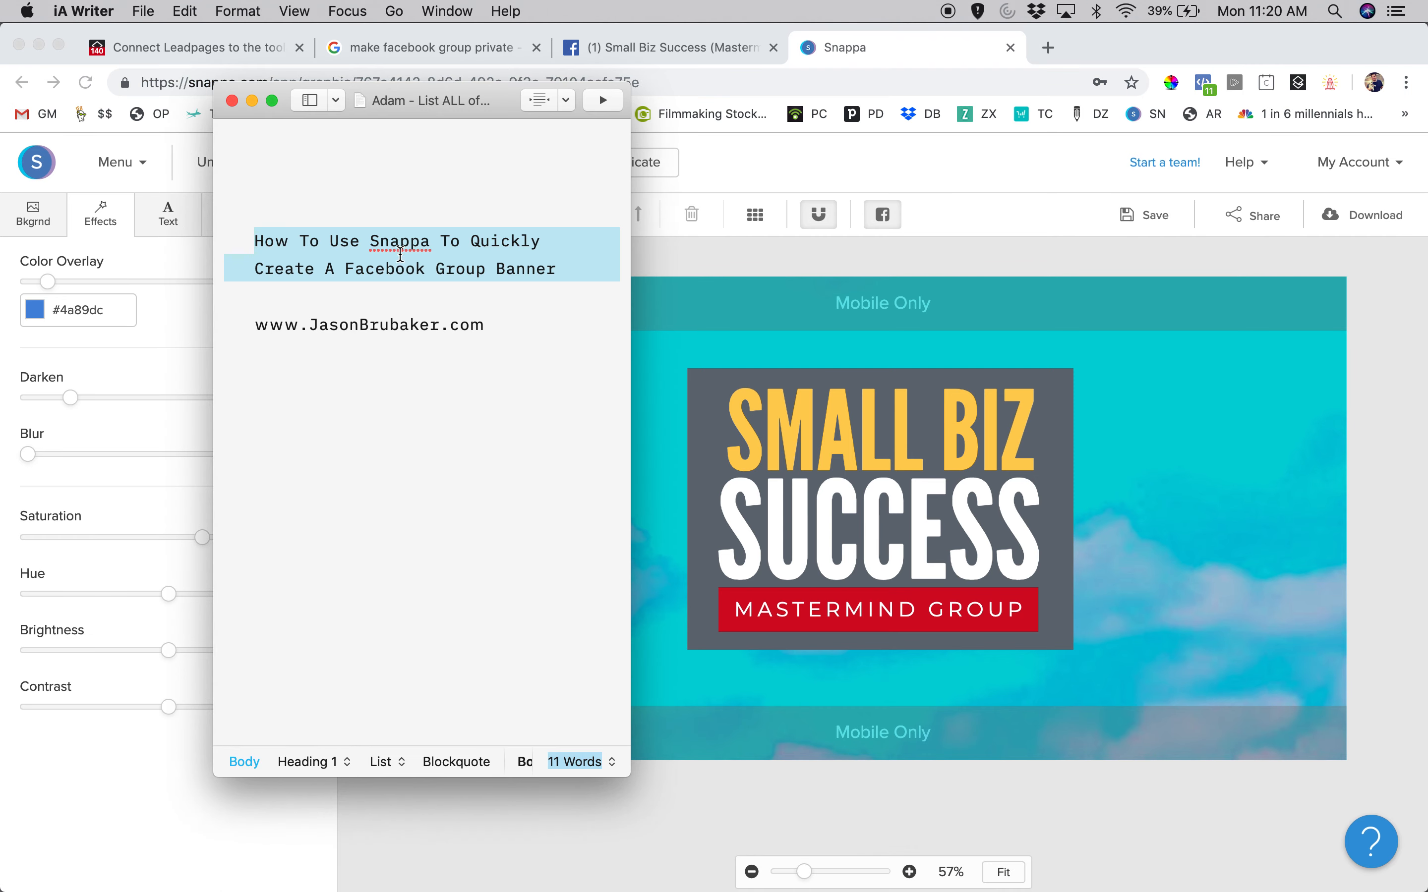
triple_click(399, 325)
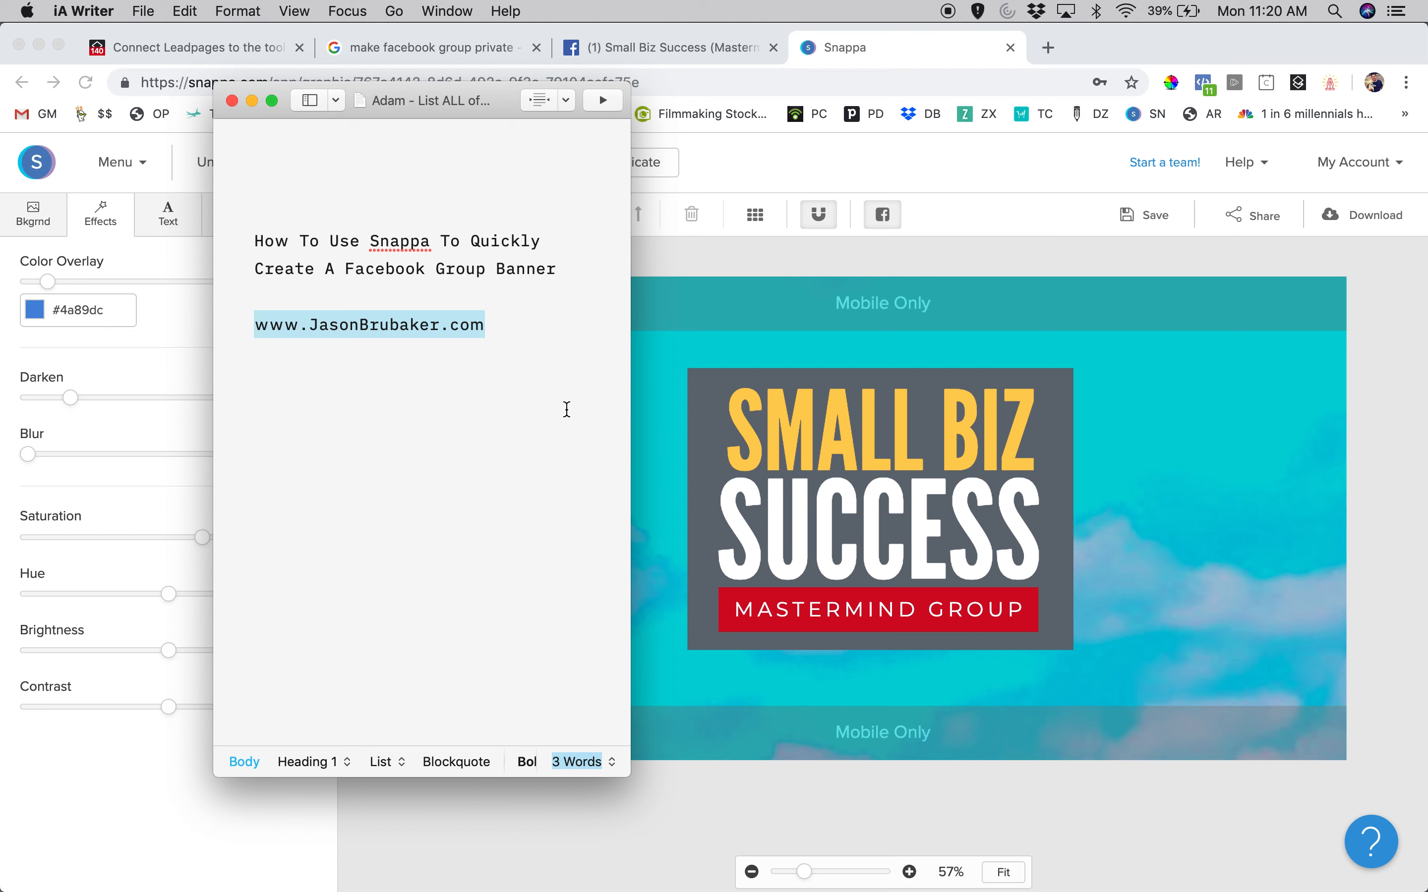